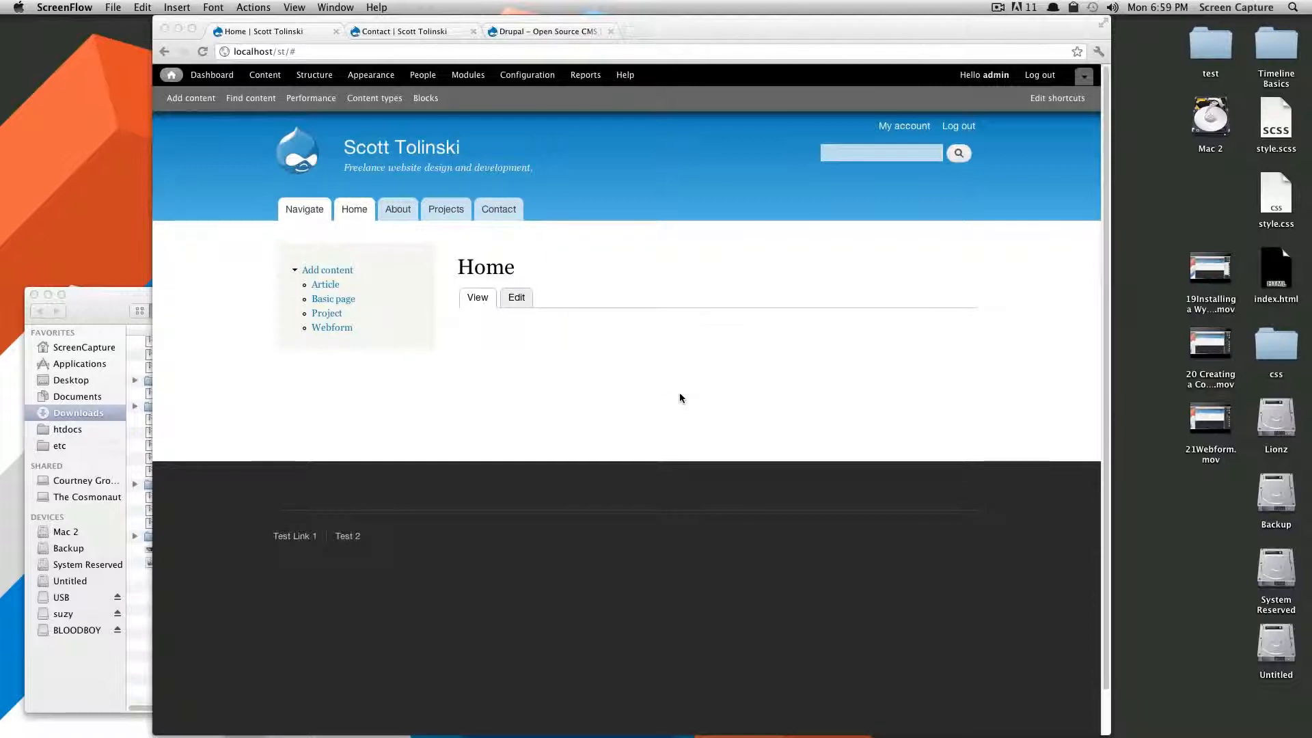
Search drupal.org for "insert".
left_click(569, 31)
left_click(714, 146)
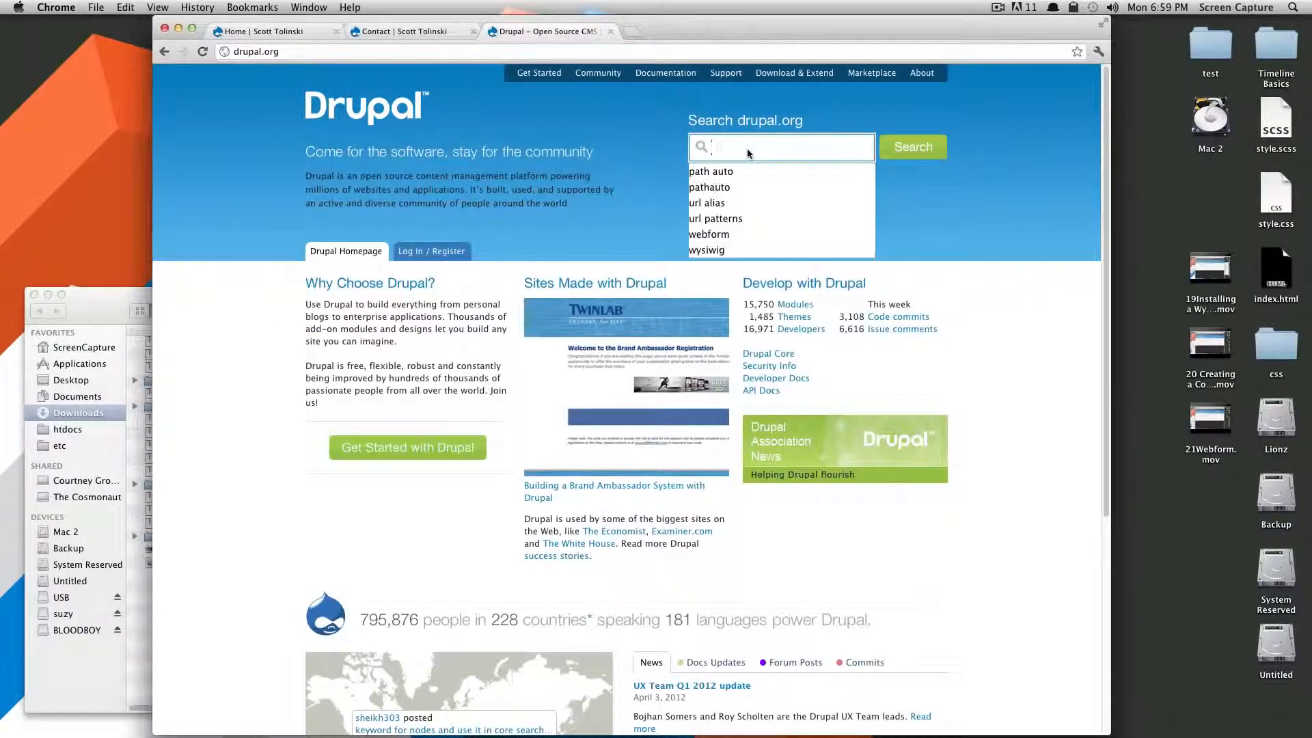
type("inse")
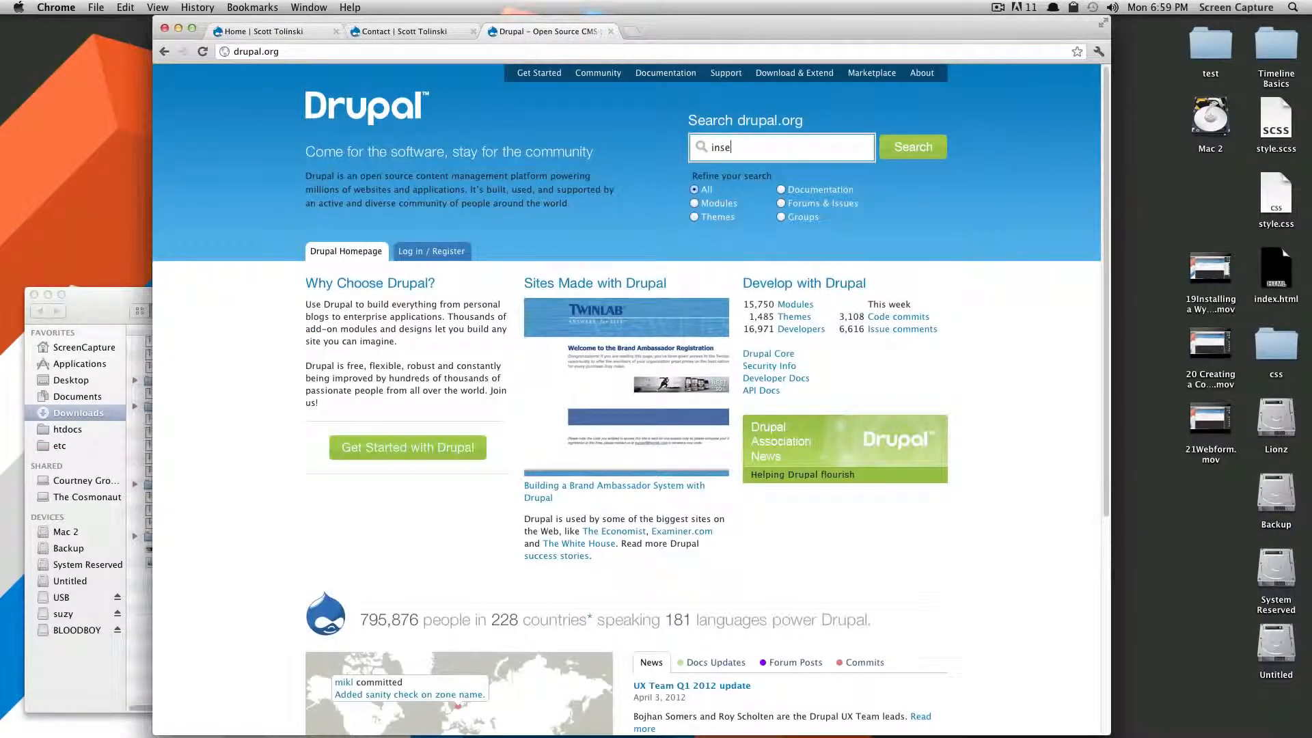
type("rt")
key("Return")
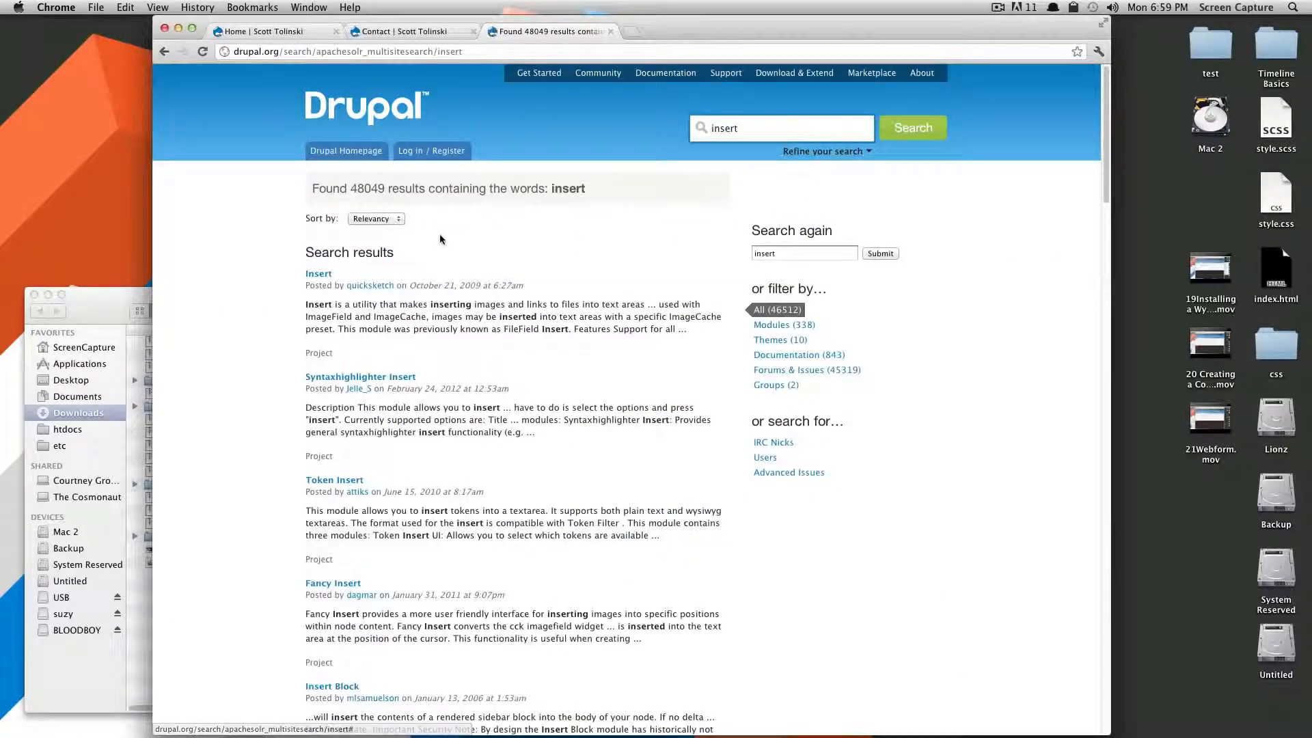
Download the 7.x-1.1 zip of the Insert module from its project page and extract it.
left_click(317, 274)
scroll(544, 439, "down", 10)
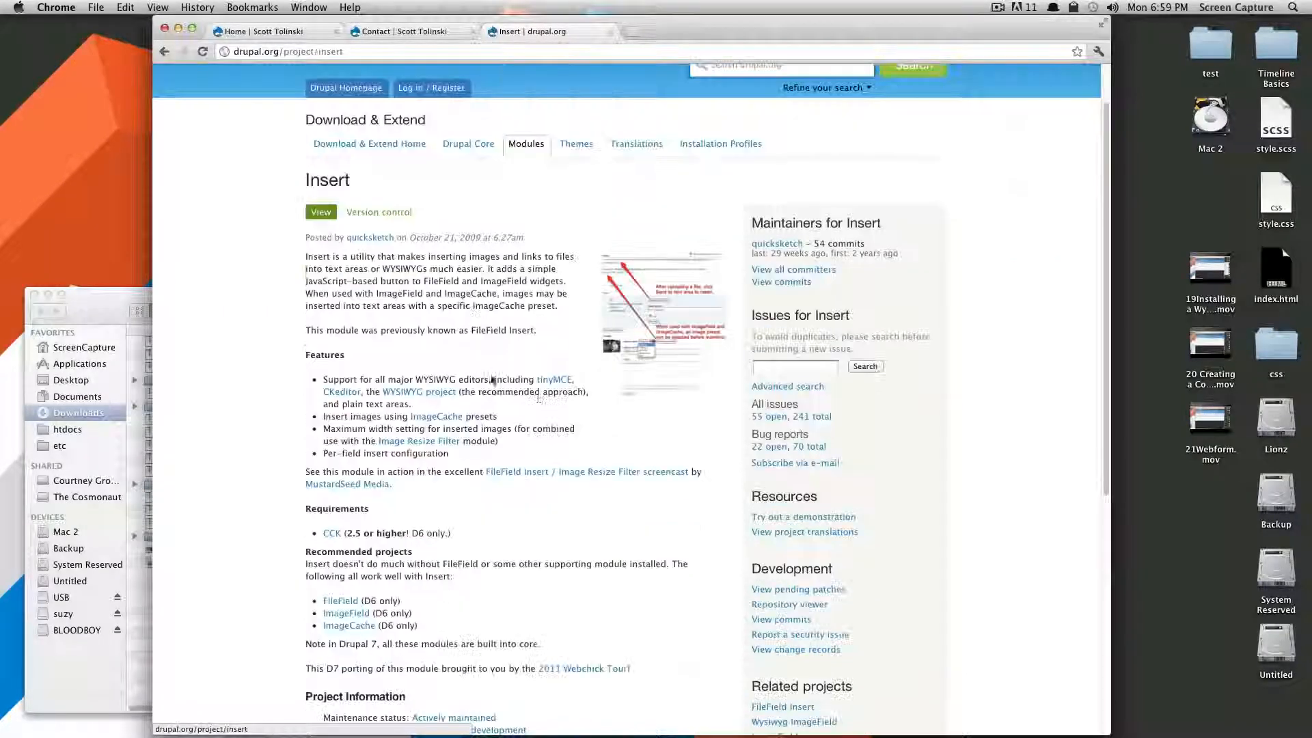
left_click(493, 652)
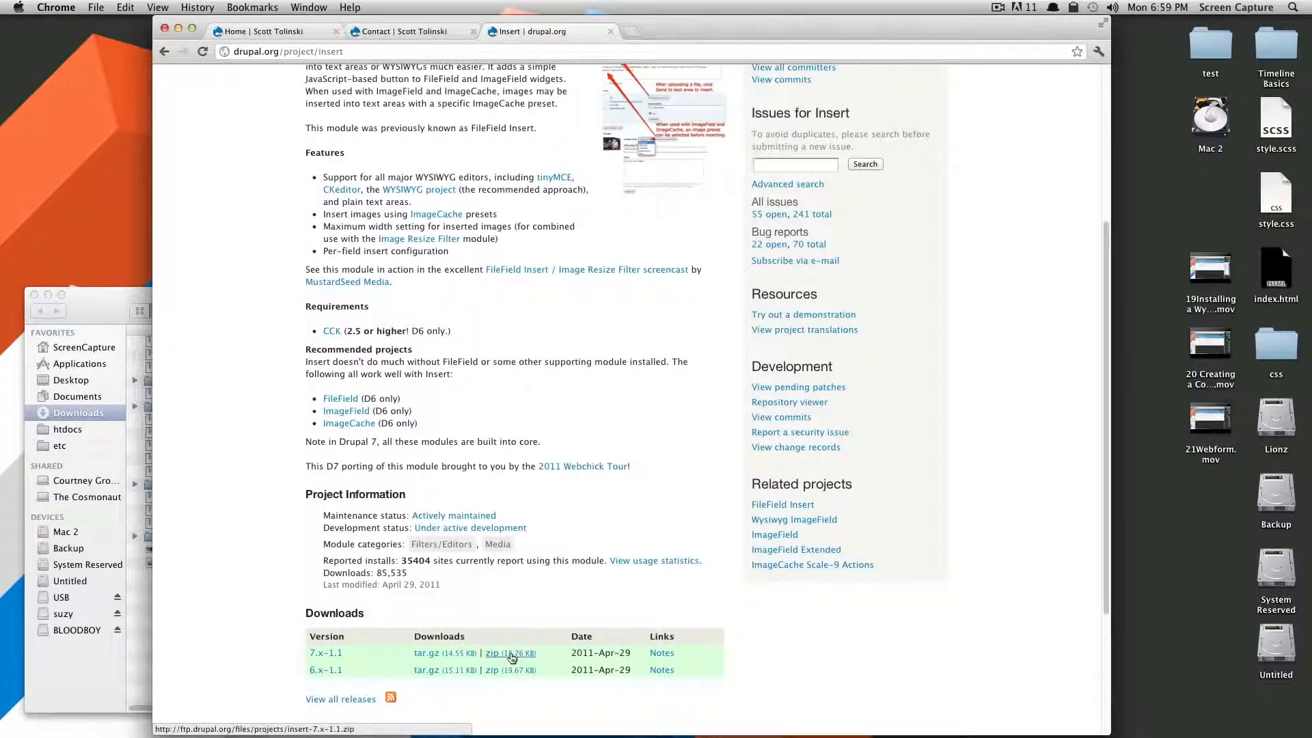
left_click(239, 723)
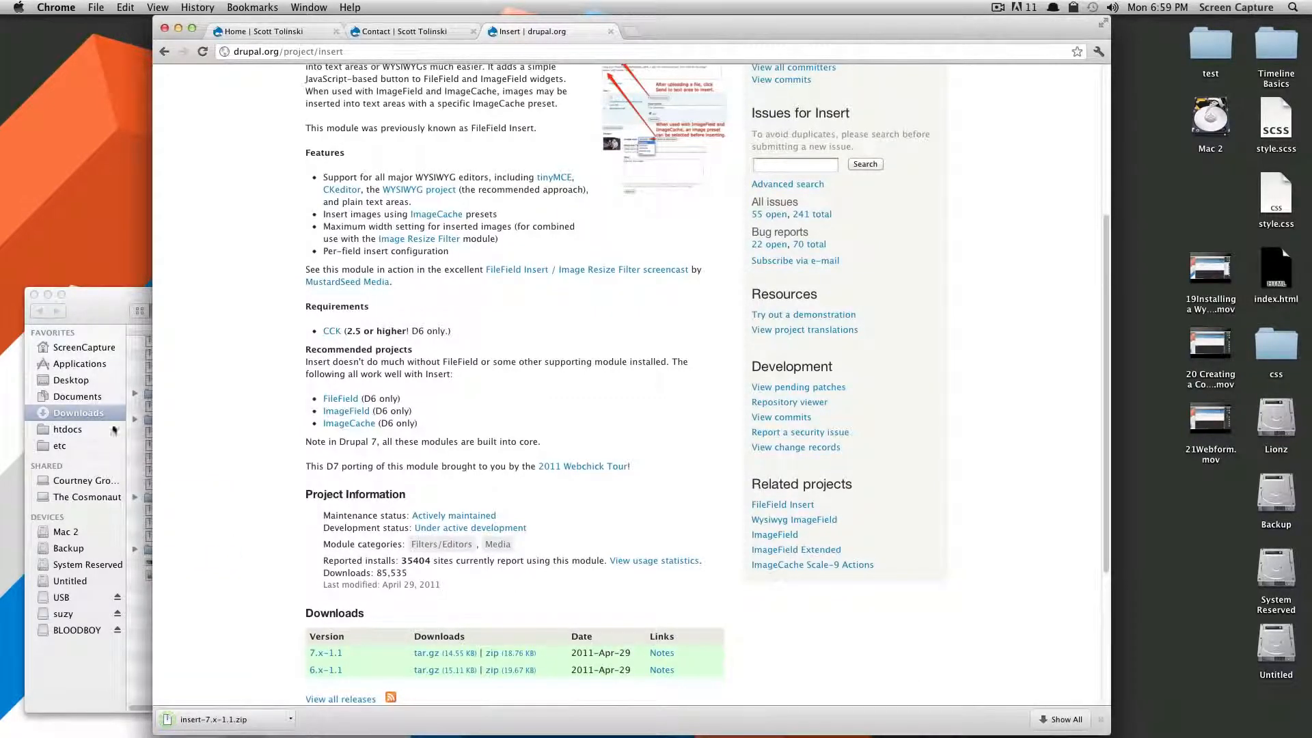
Move the extracted insert folder from Downloads into the site's modules folder in Finder.
key("super+grave")
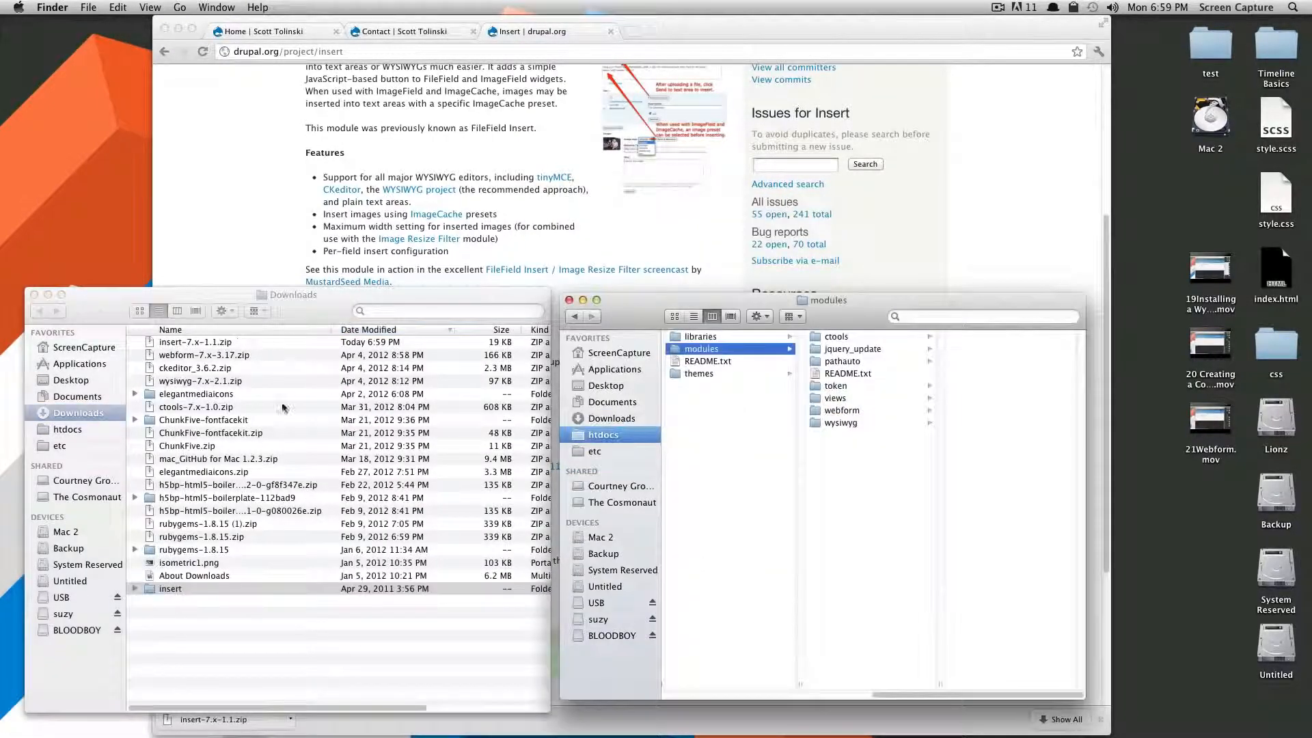
left_click(147, 586)
left_click_drag(147, 586, 687, 358)
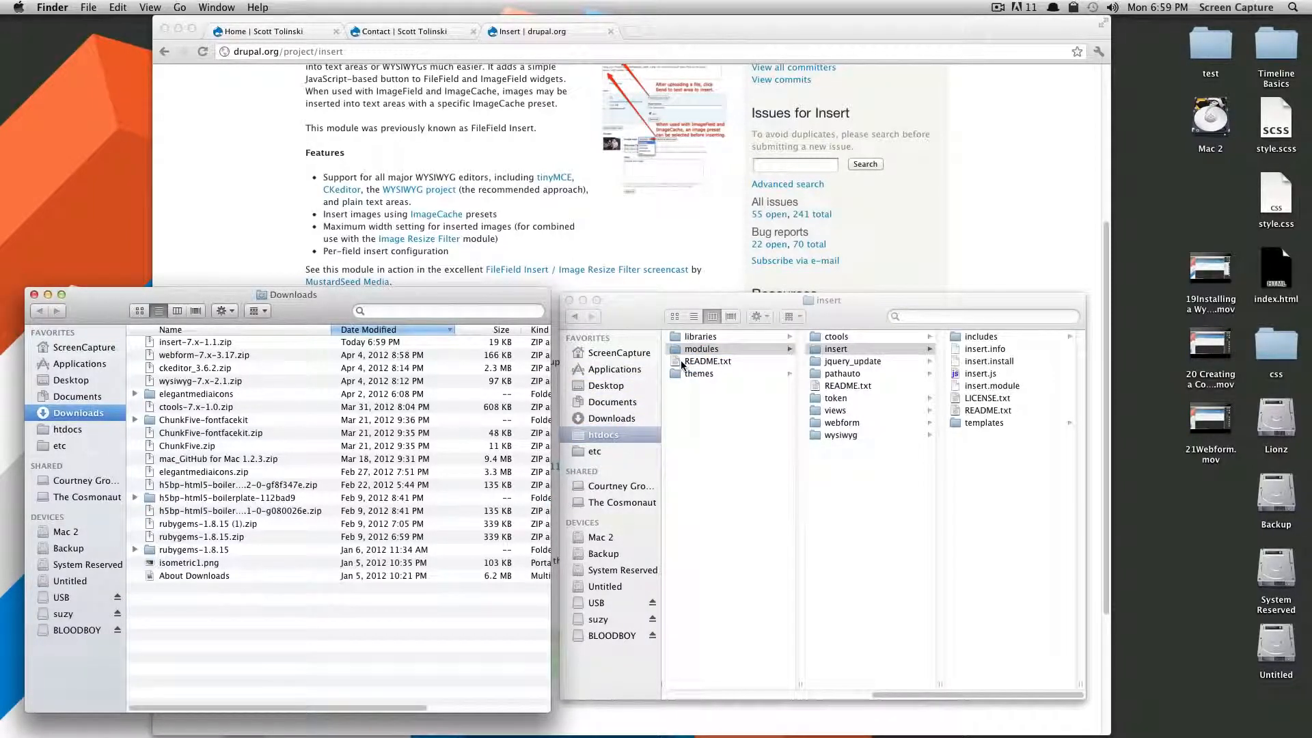
Return to the local Drupal site in Chrome, enable the Insert module and save the module configuration.
left_click(625, 250)
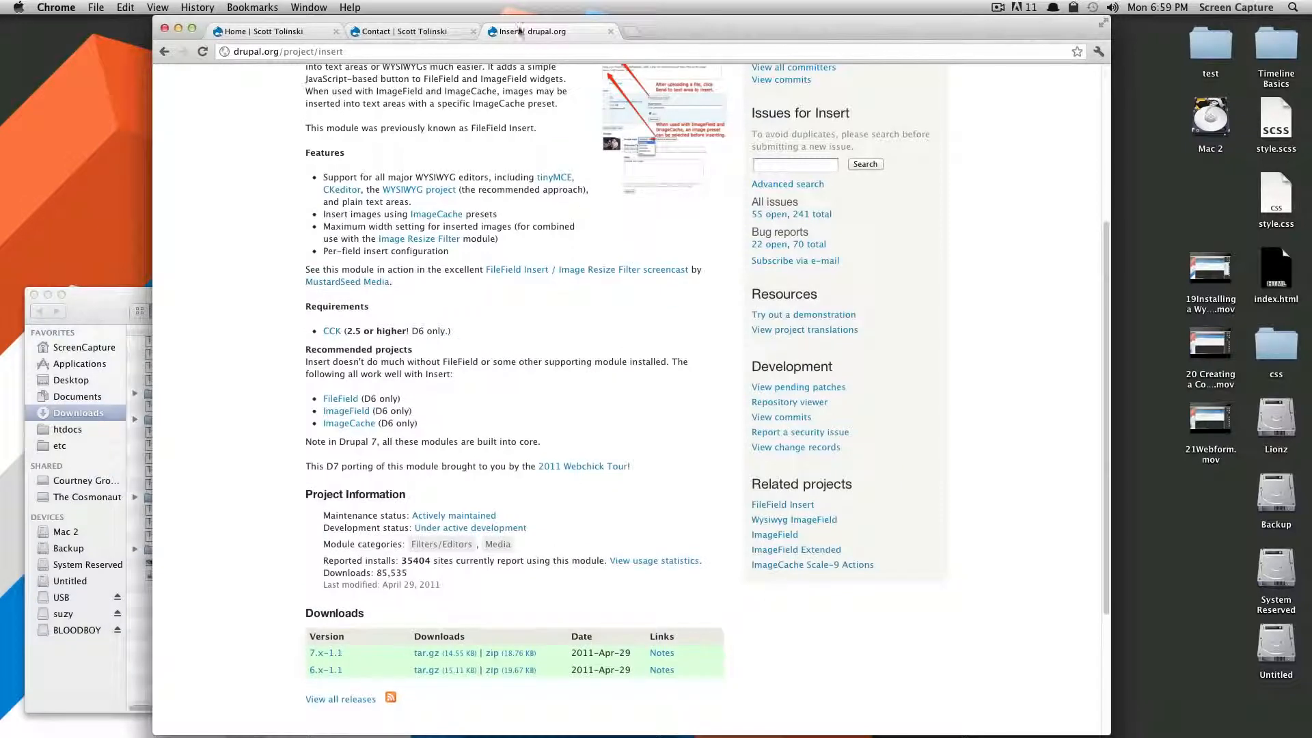
left_click(379, 31)
left_click(294, 31)
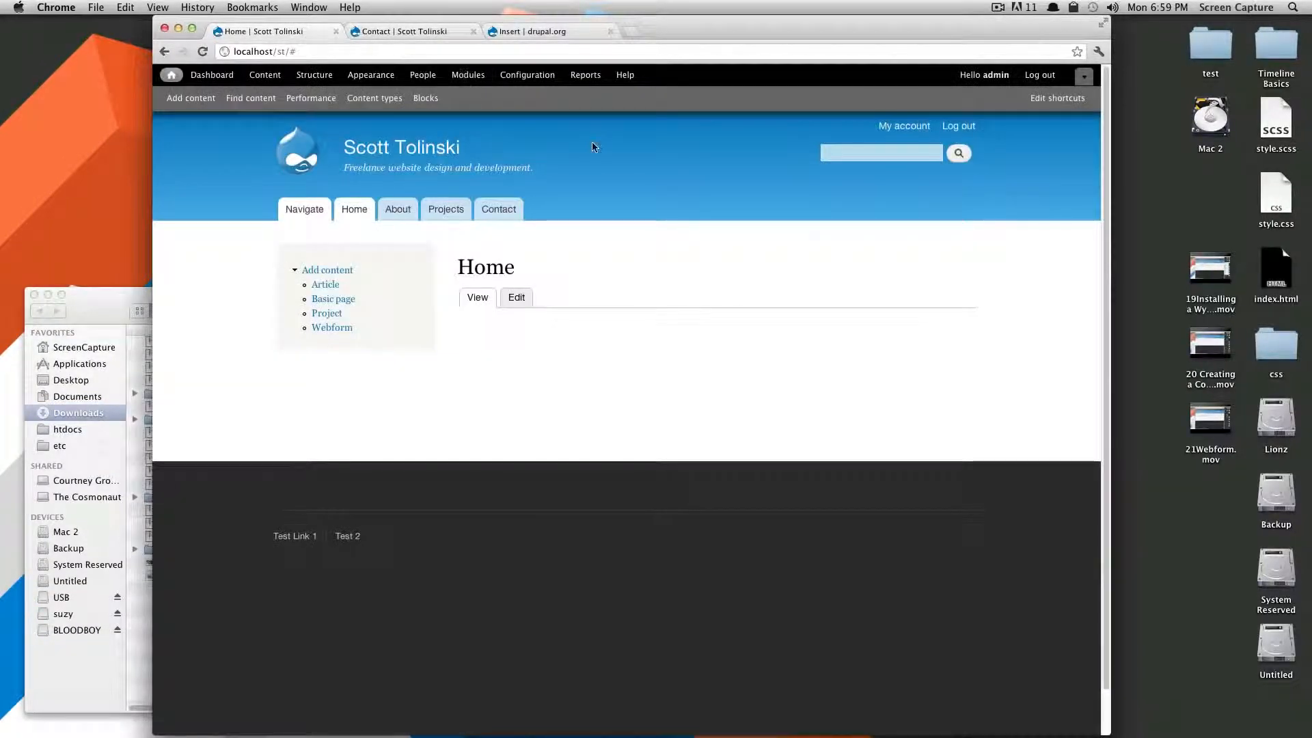
left_click(463, 76)
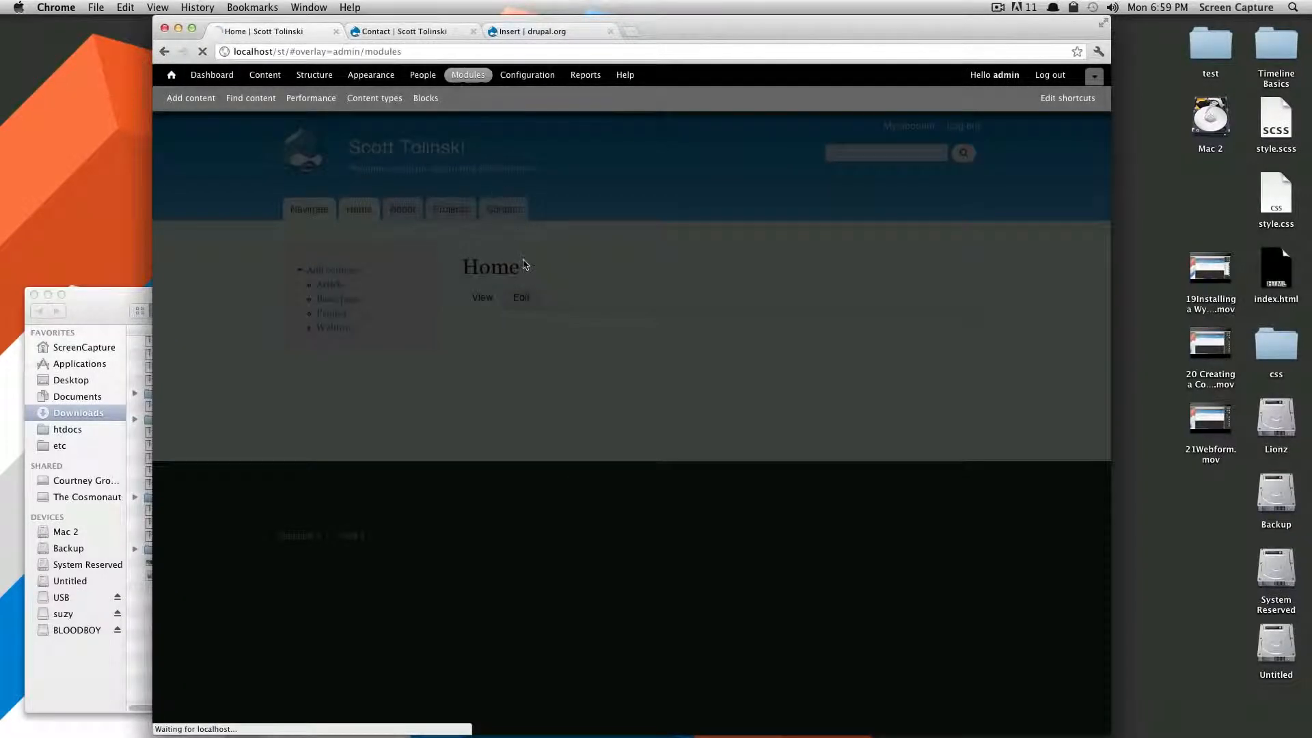
scroll(529, 274, "down", 15)
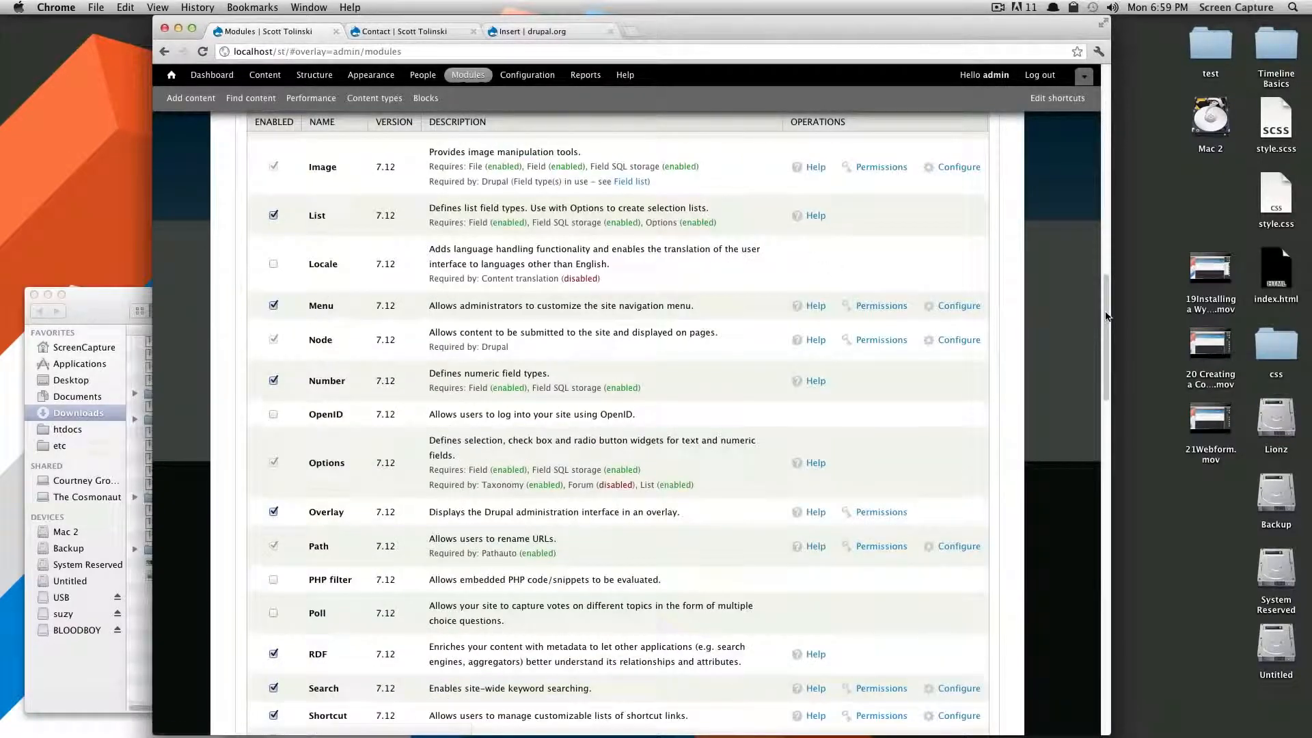
left_click_drag(1114, 316, 1087, 535)
scroll(1088, 535, "down", 10)
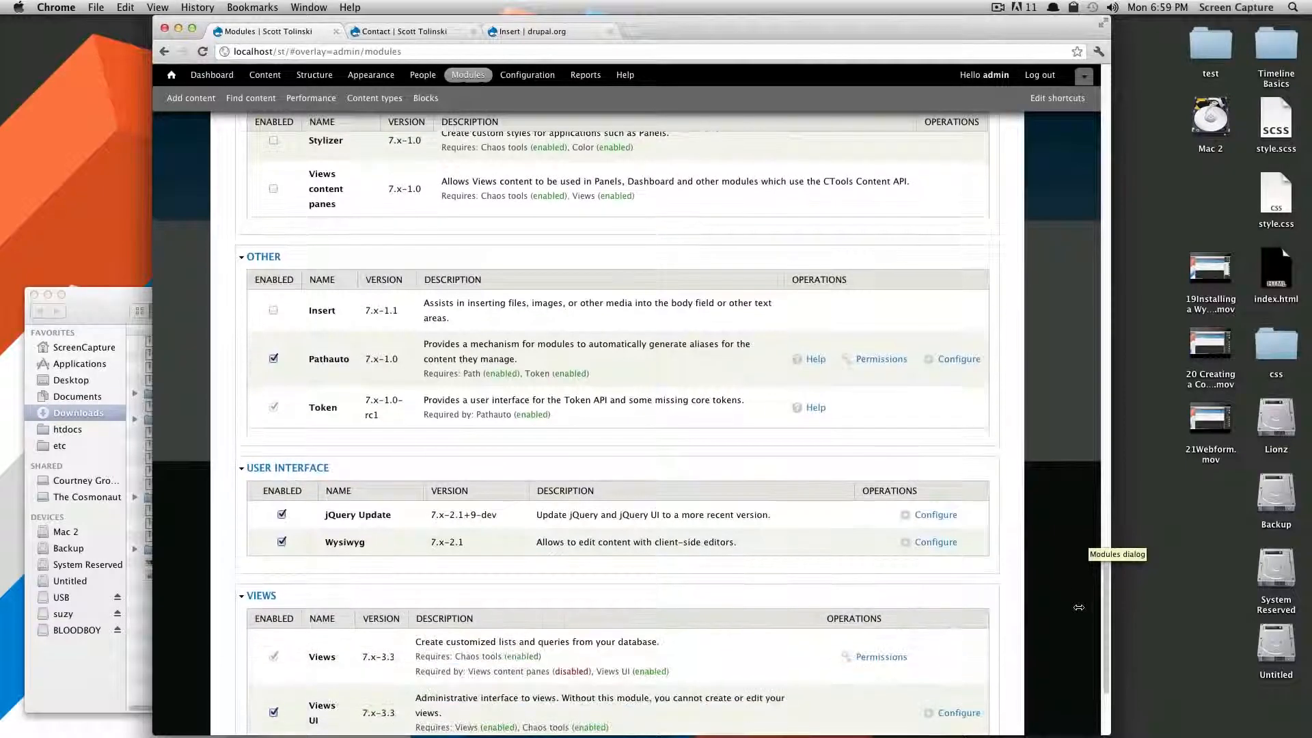
left_click_drag(467, 326, 369, 309)
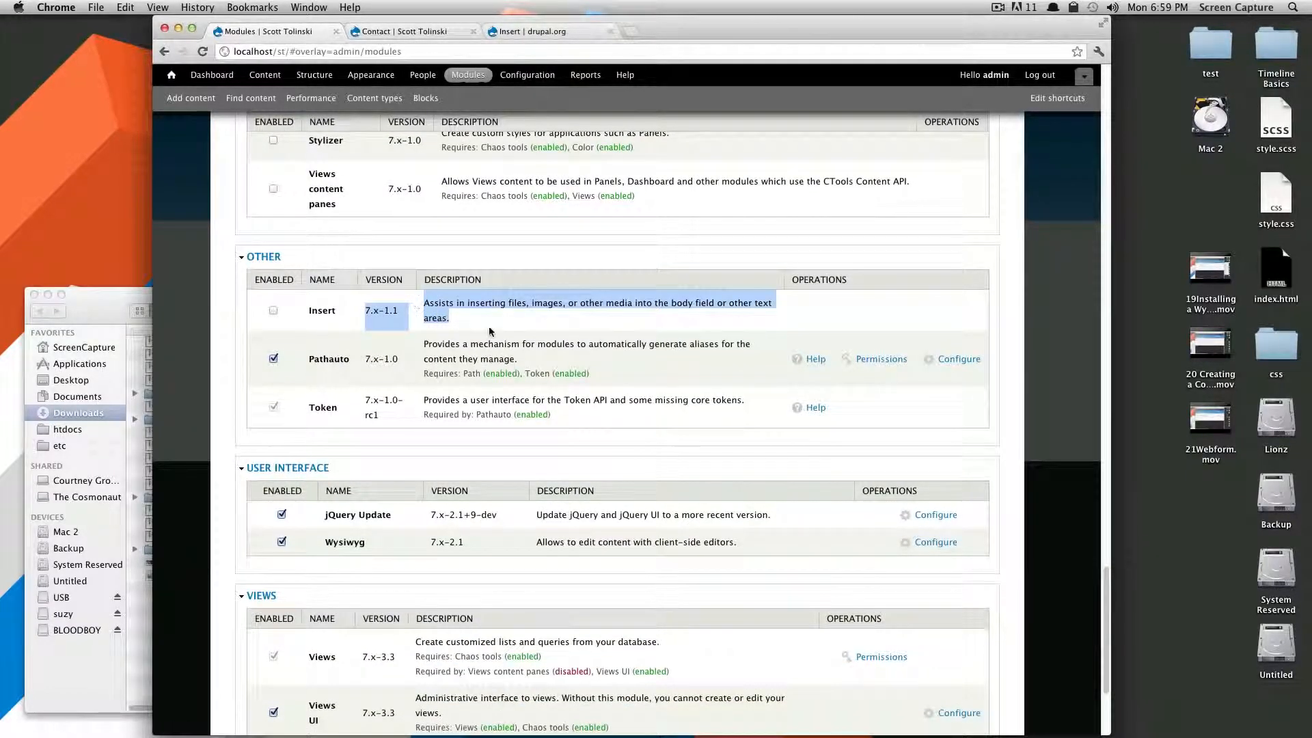
left_click(273, 314)
scroll(307, 478, "down", 5)
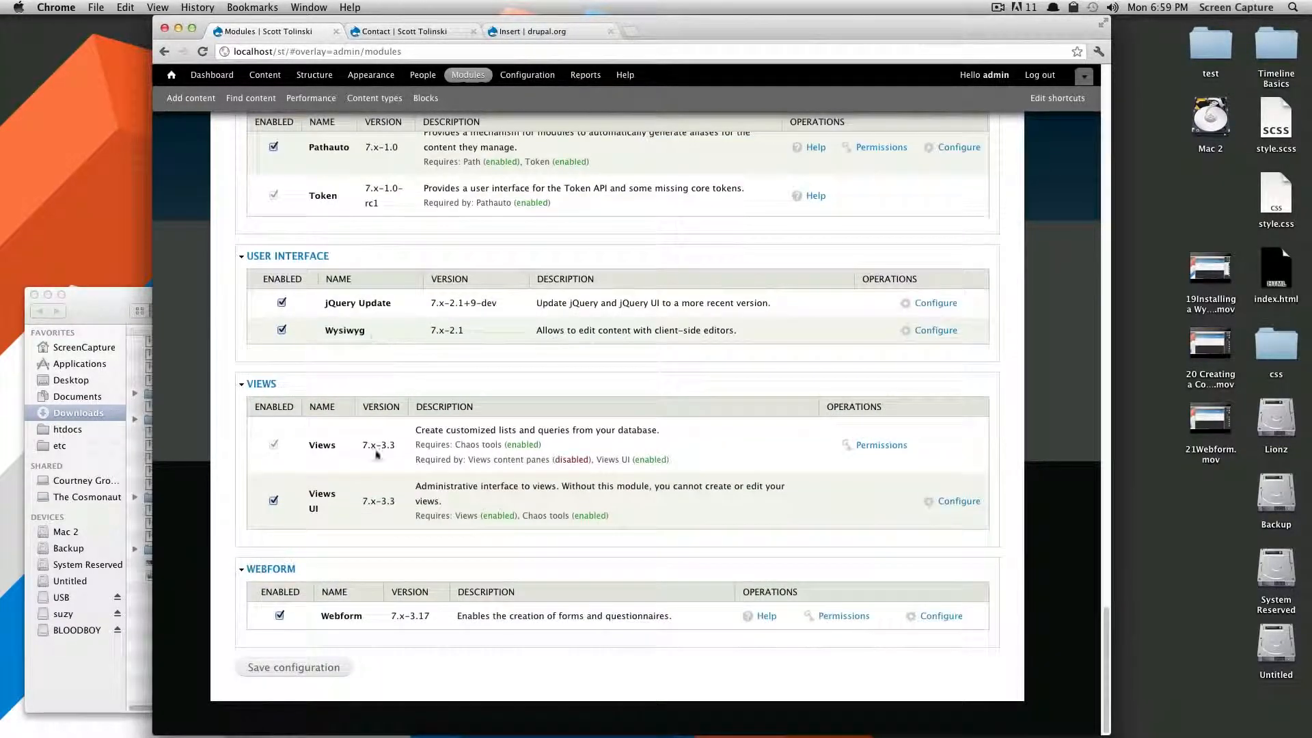
left_click(325, 669)
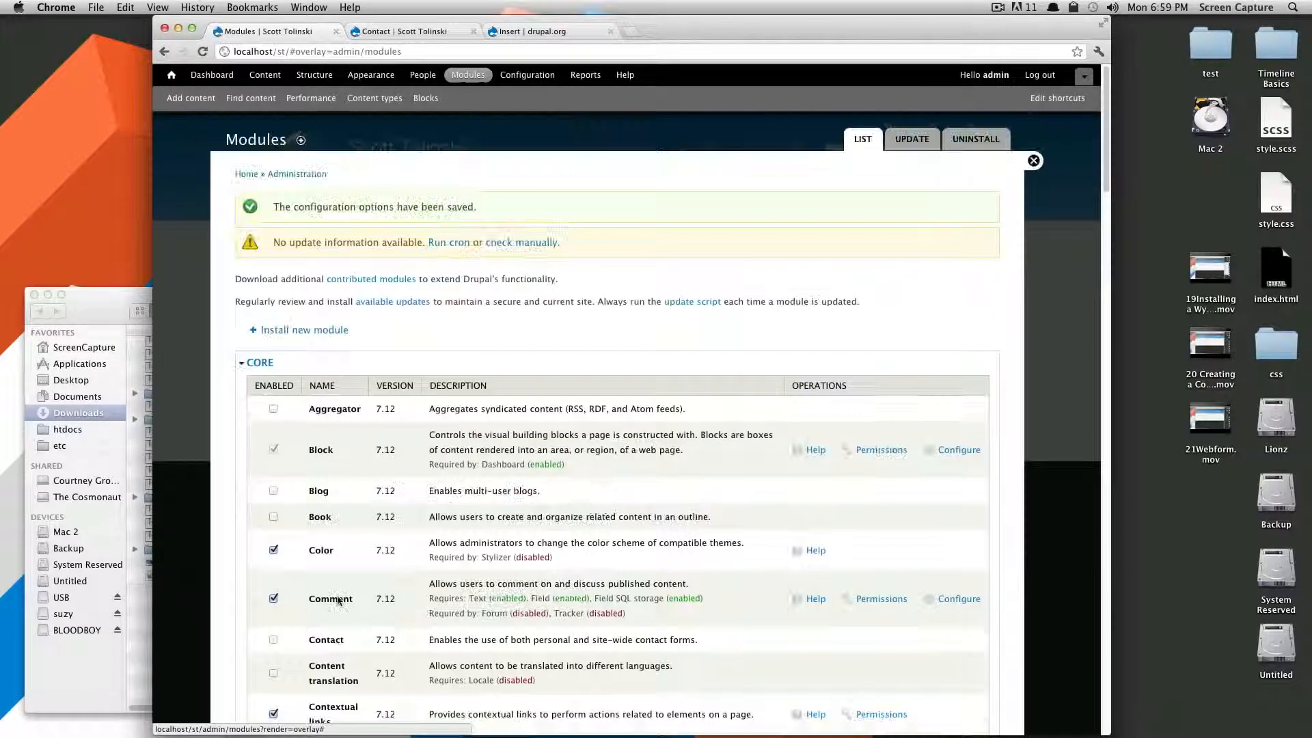
left_click(1033, 163)
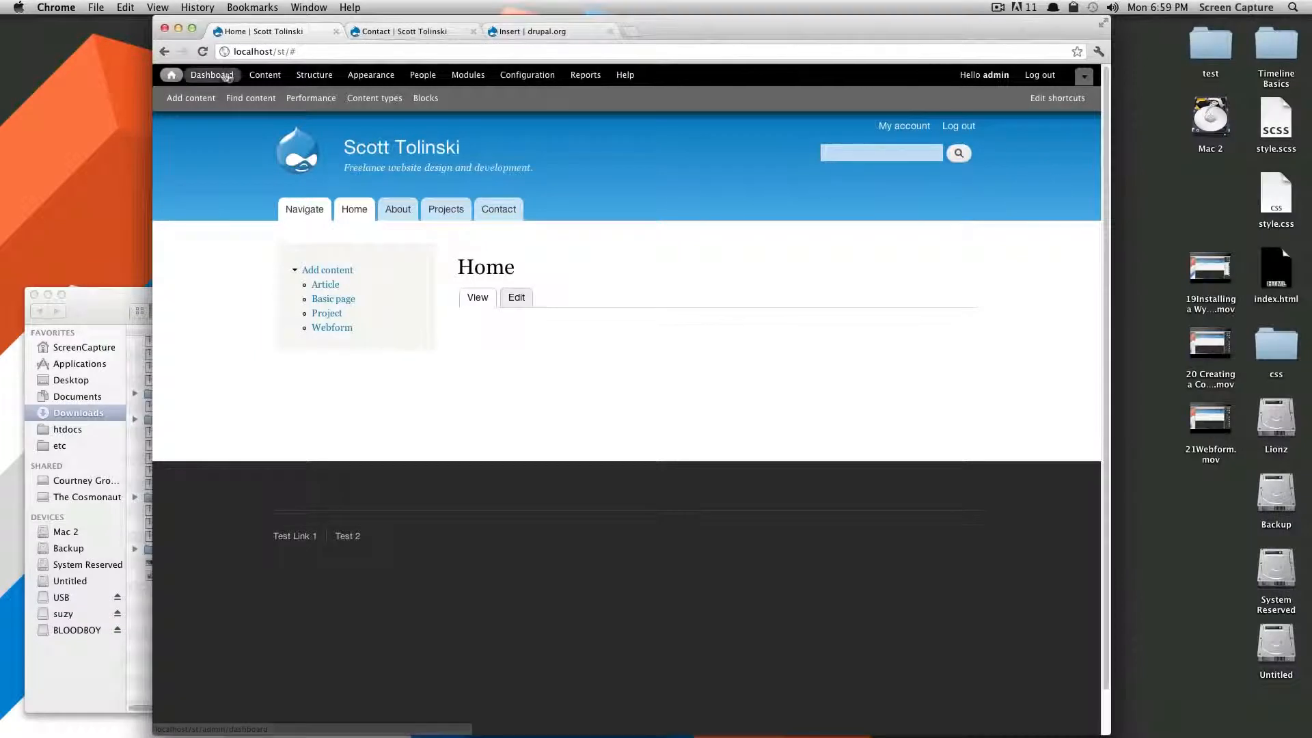
Open the field management page of the Article content type.
left_click(276, 99)
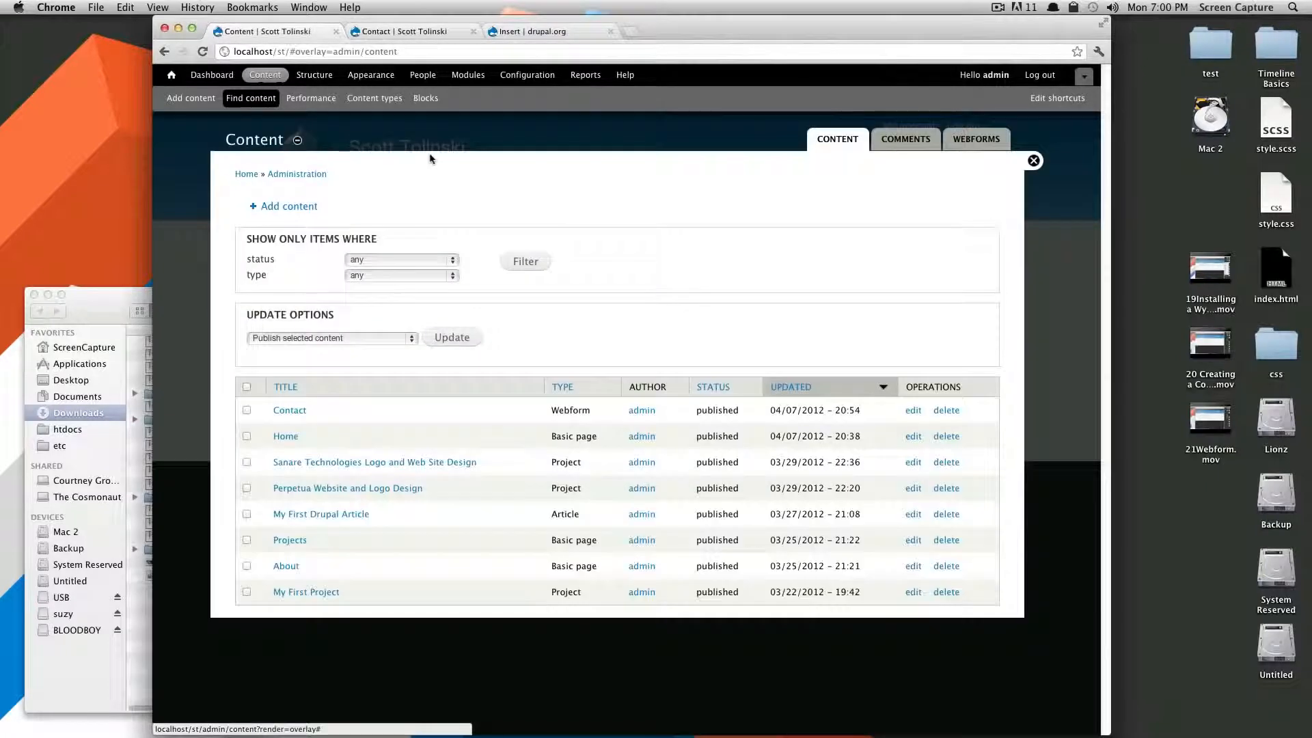
left_click(313, 80)
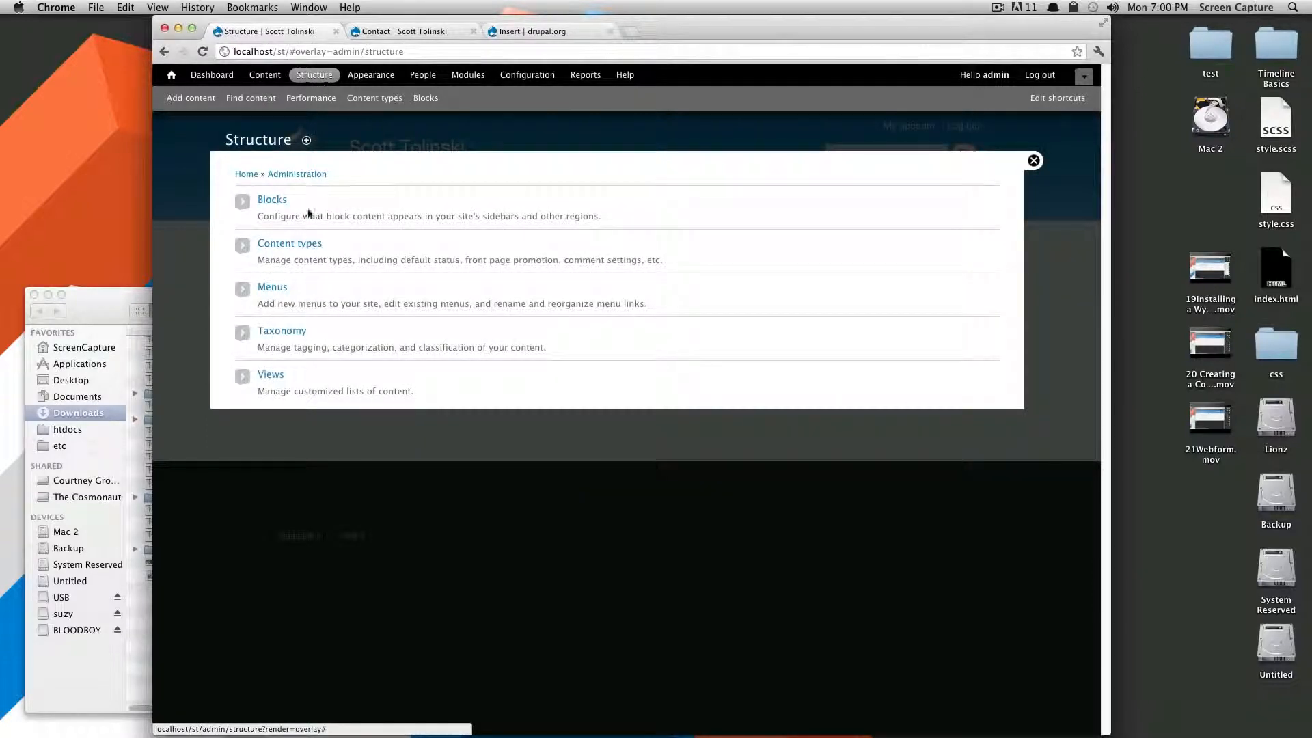
left_click(295, 244)
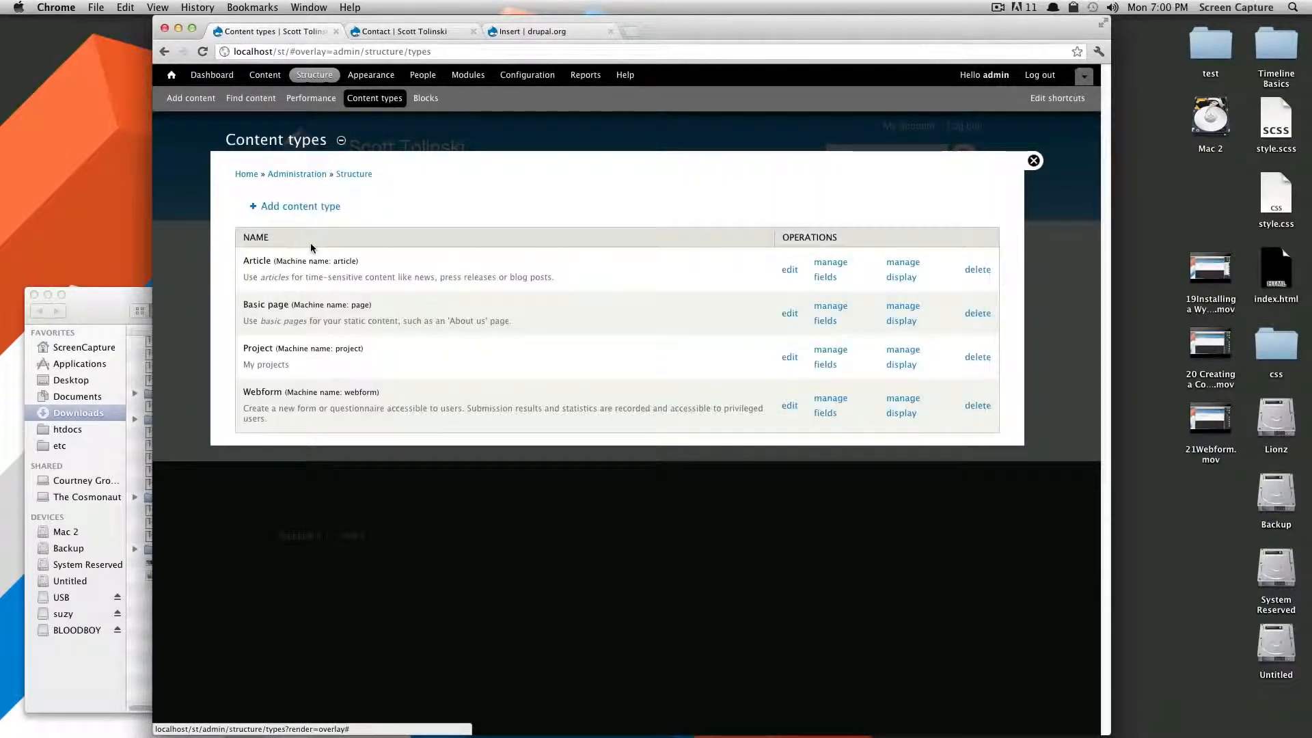
left_click(827, 267)
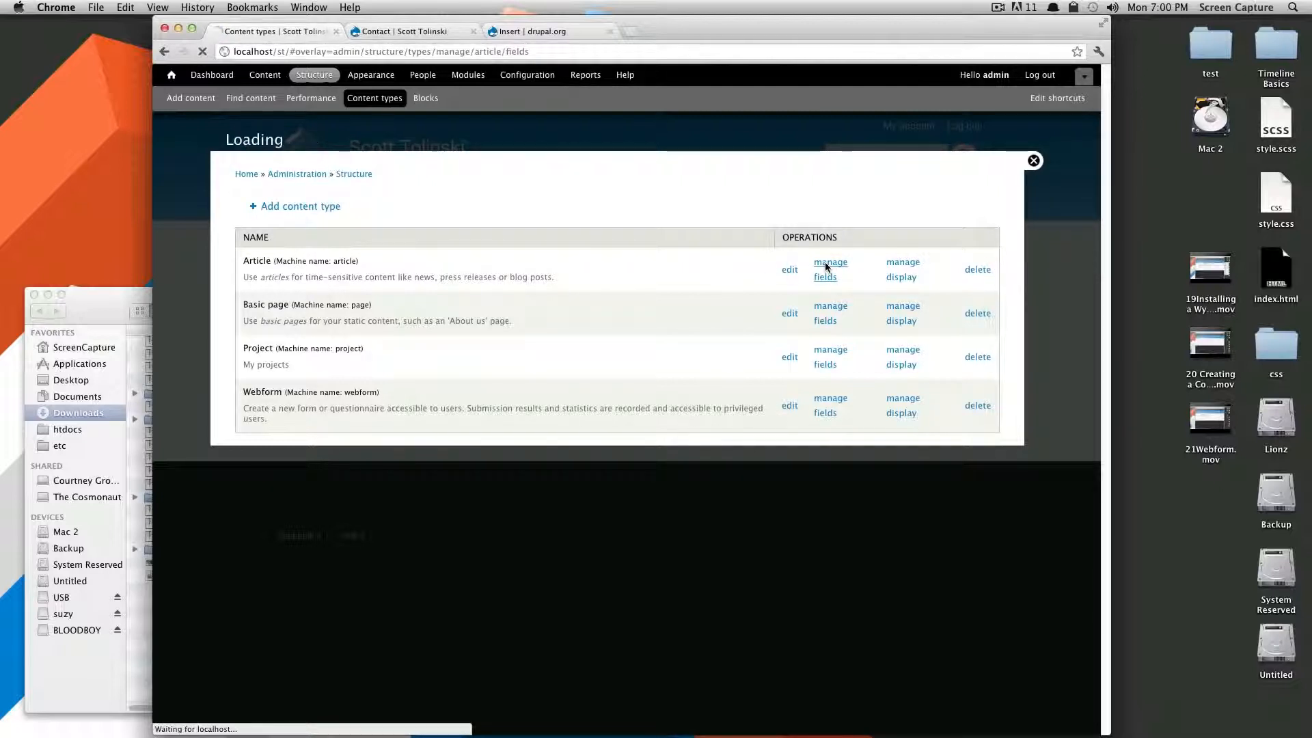
Enter a new Article field with the label "Insert Image" and the field name "insert".
left_click(300, 383)
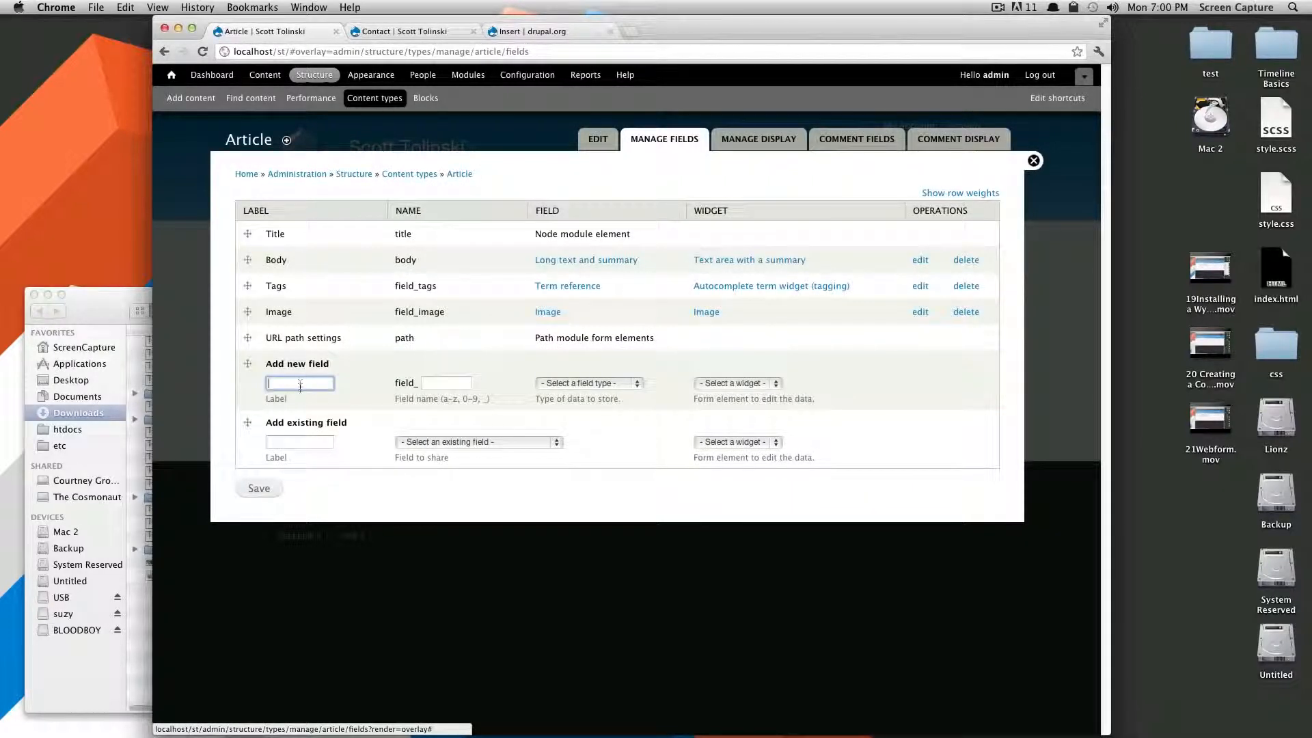
type("Ins")
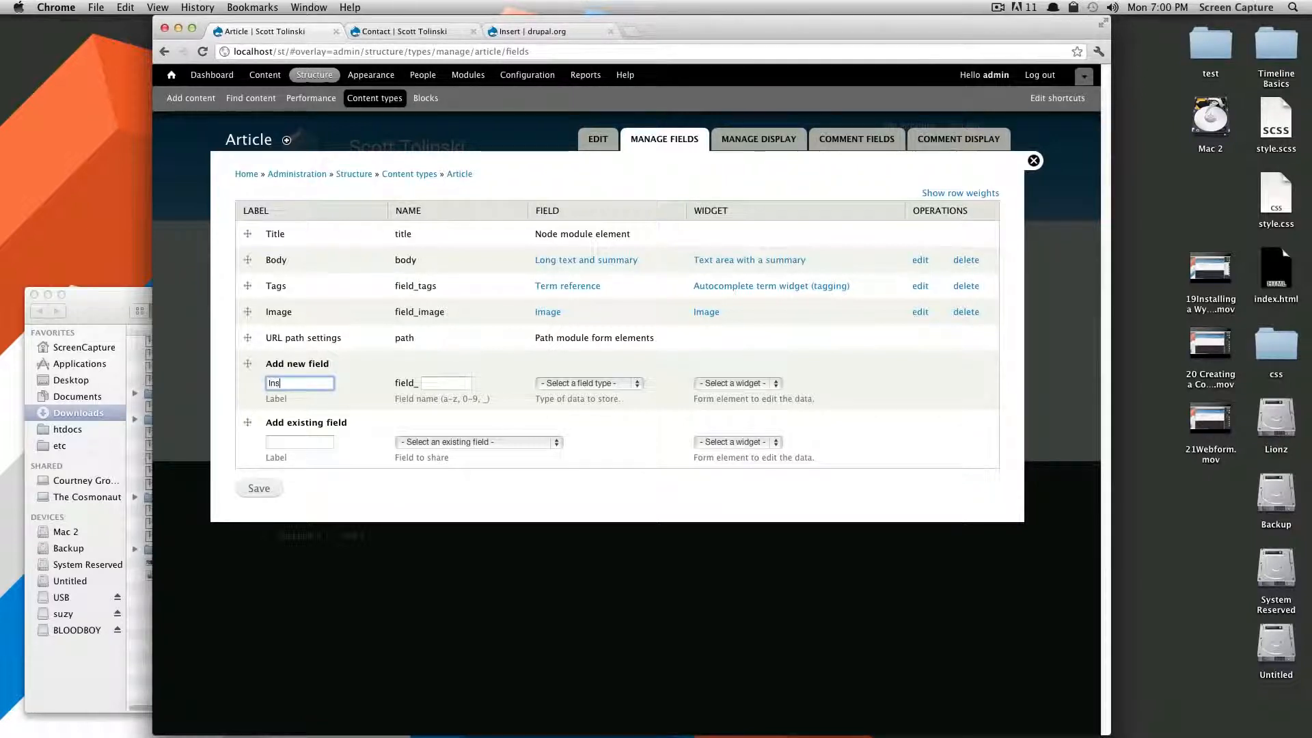
type("ert Image")
right_click(289, 391)
left_click(307, 397)
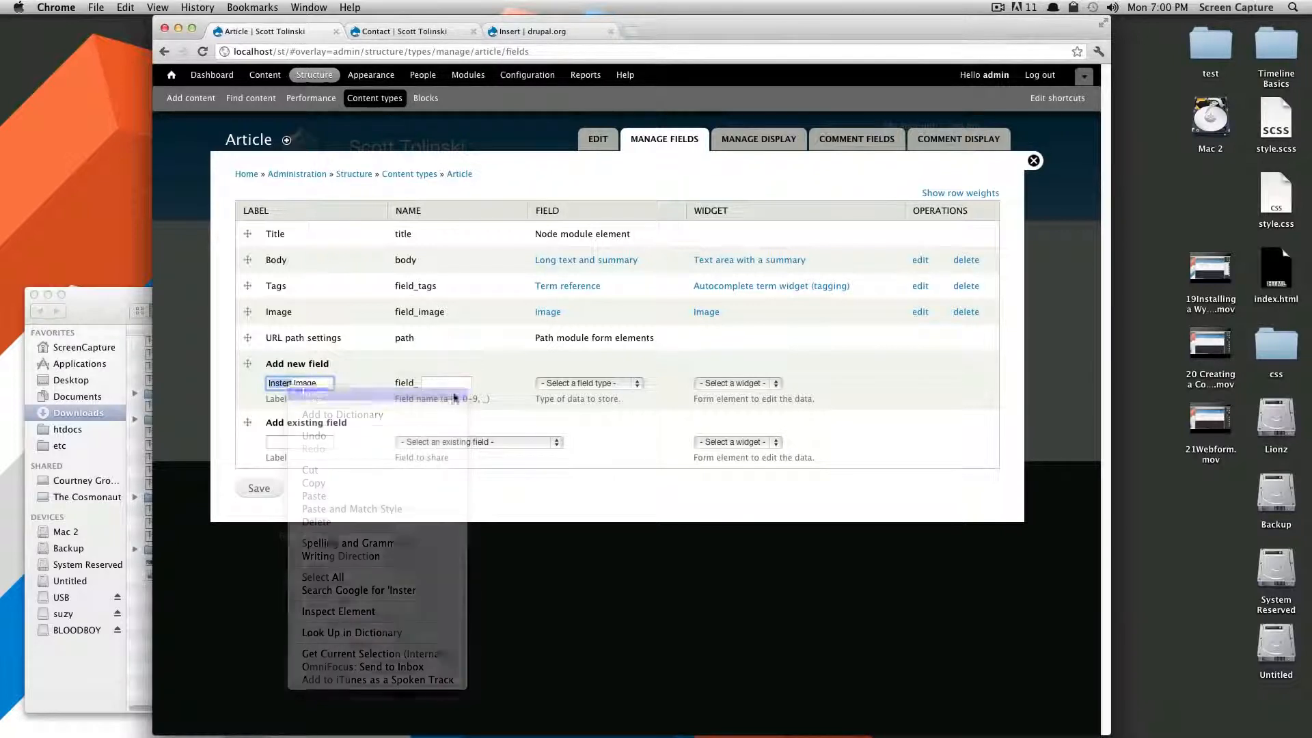
left_click(444, 388)
type("insert")
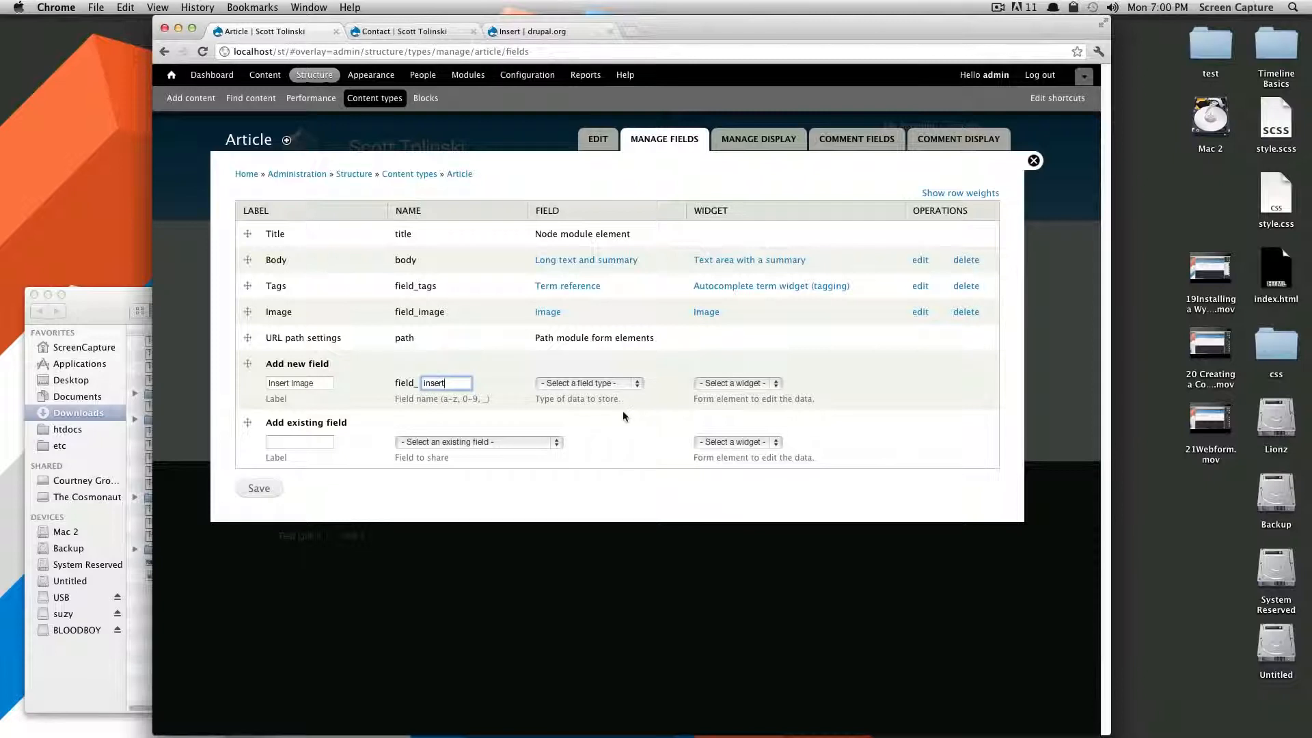
Give the new field the Image type and Image widget, then save it above URL path settings with its default field settings.
left_click(618, 384)
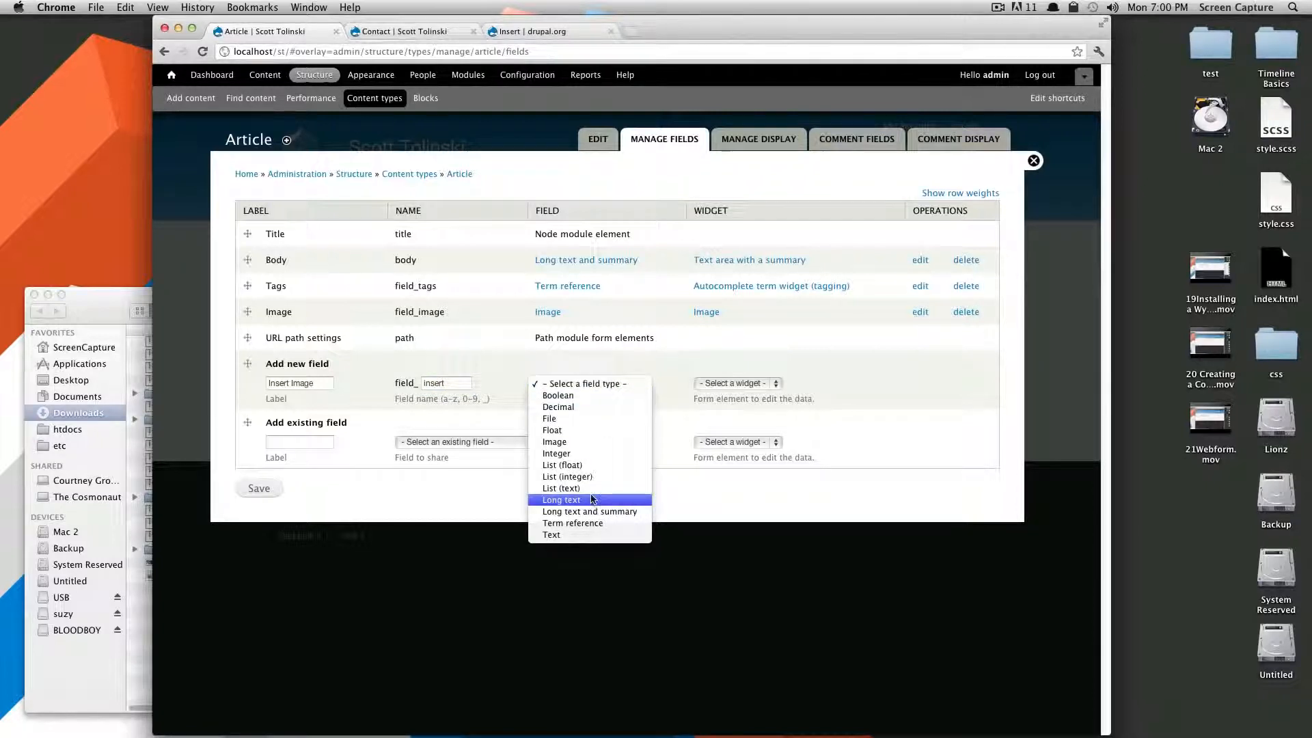
left_click(589, 441)
left_click(704, 384)
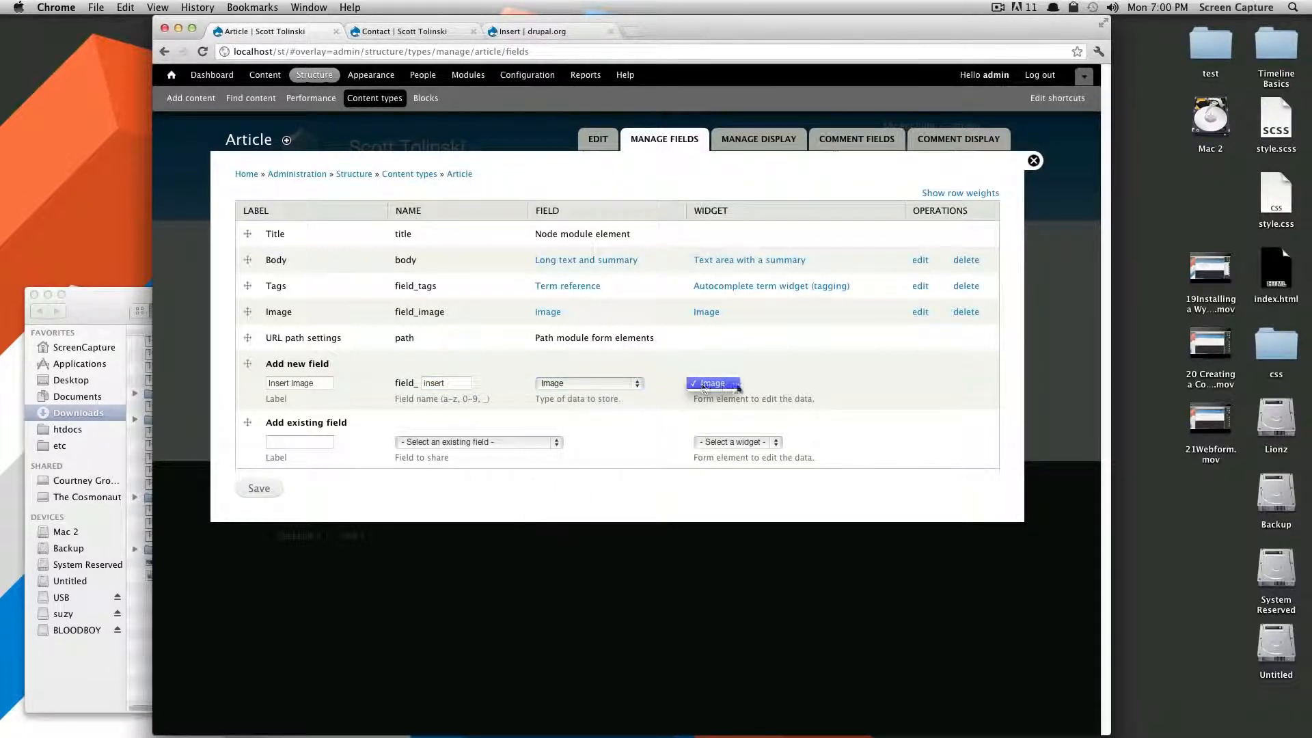
left_click(710, 384)
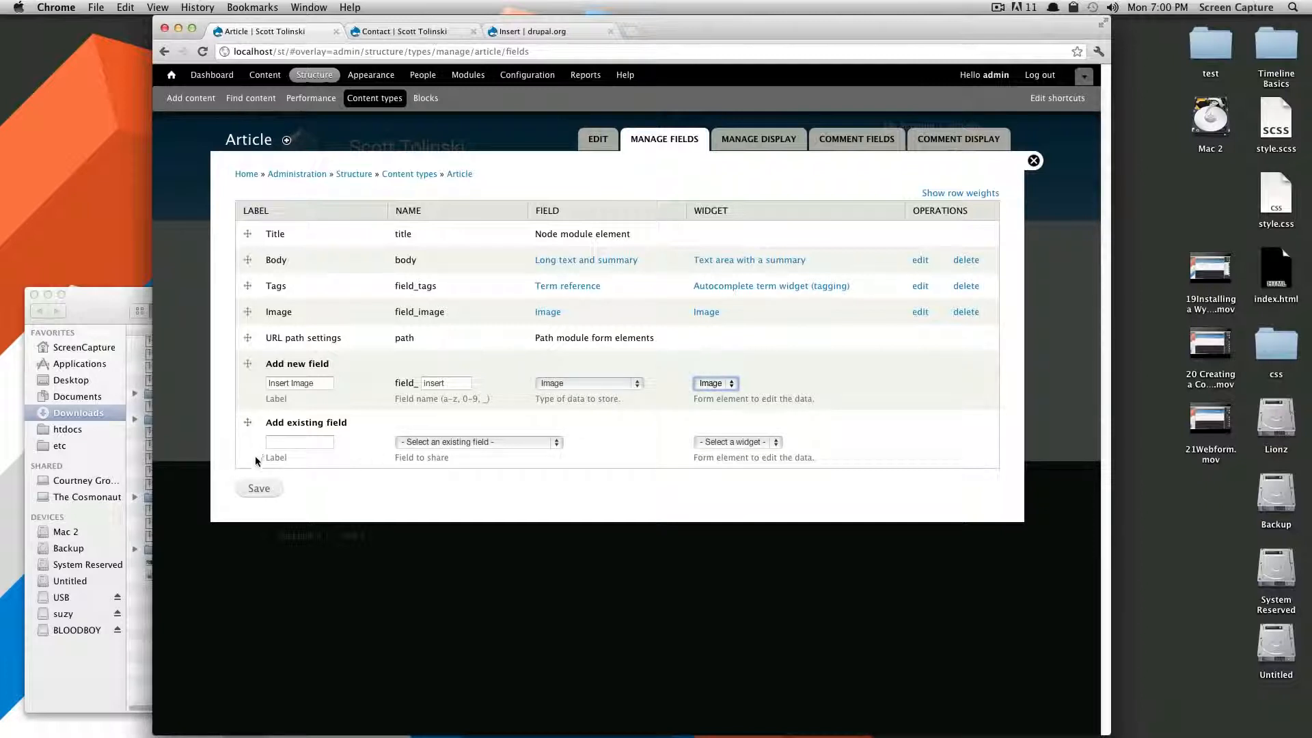
left_click_drag(250, 366, 249, 338)
left_click(267, 532)
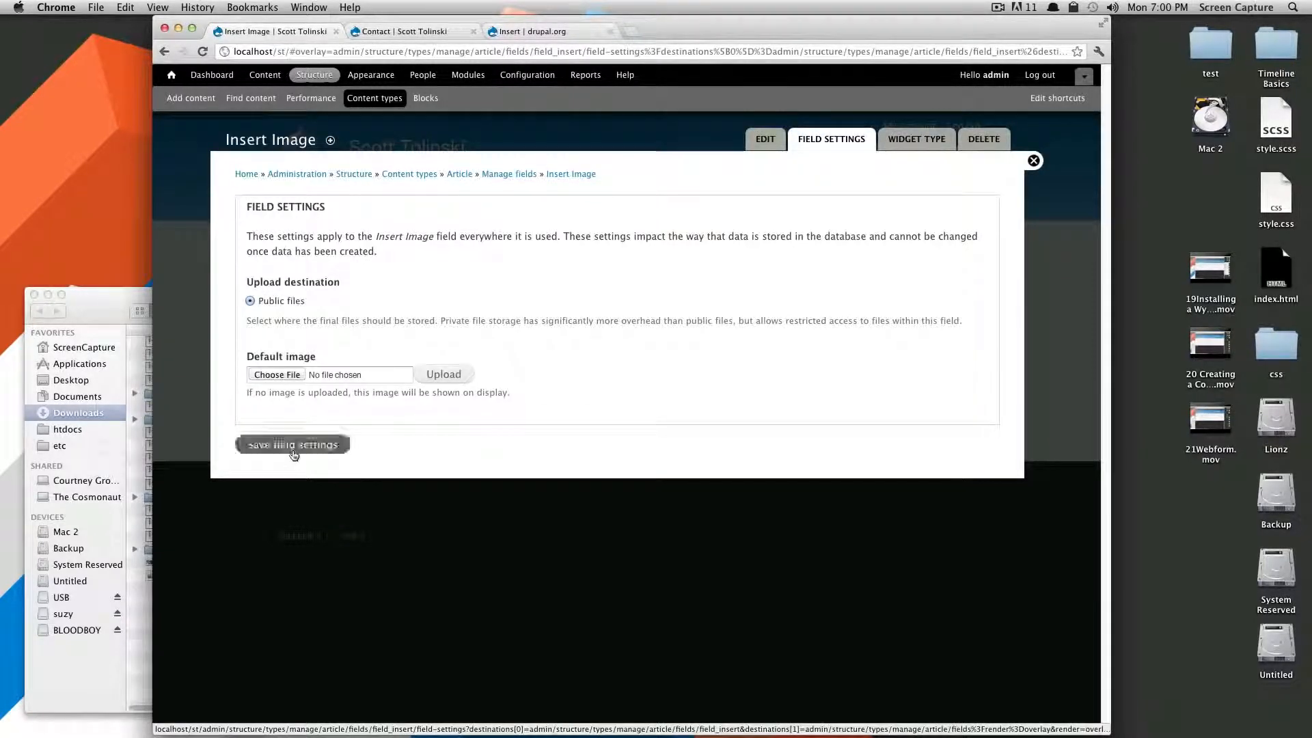
left_click(293, 450)
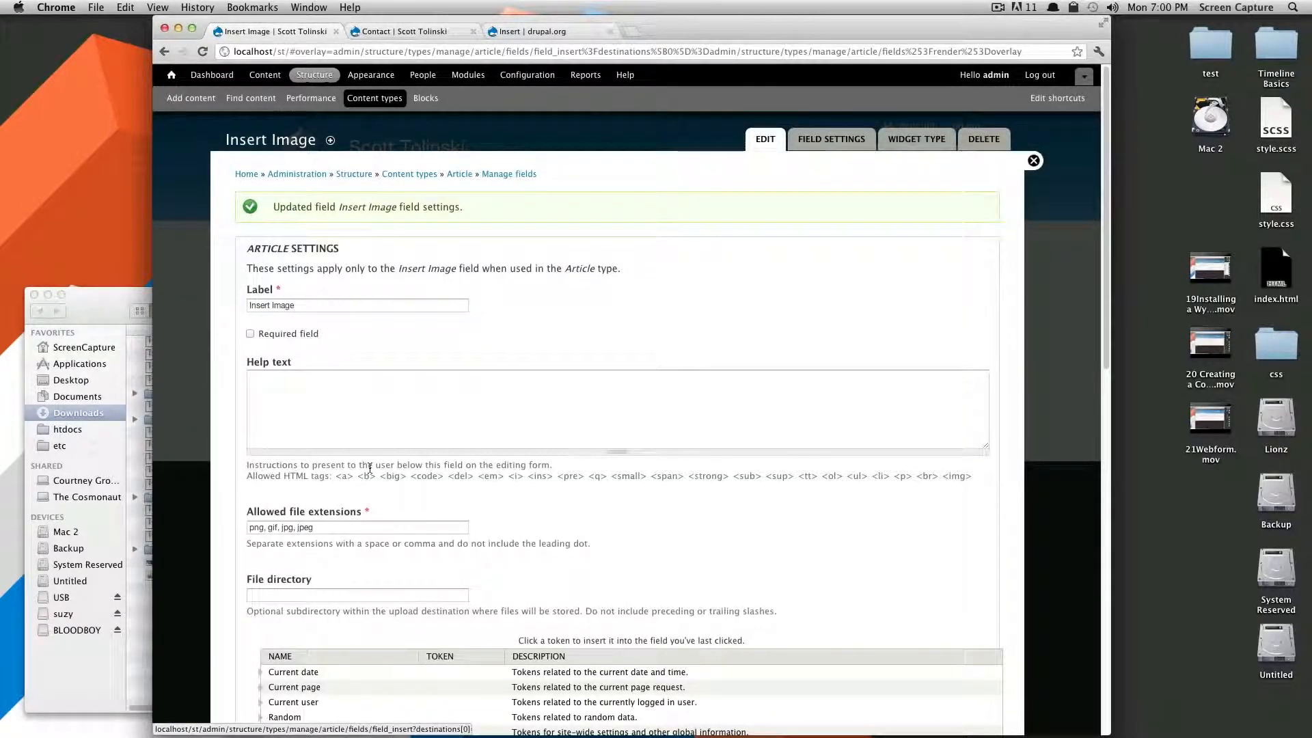
Enable the insert button for the Insert Image field and select all insert styles.
scroll(370, 468, "down", 15)
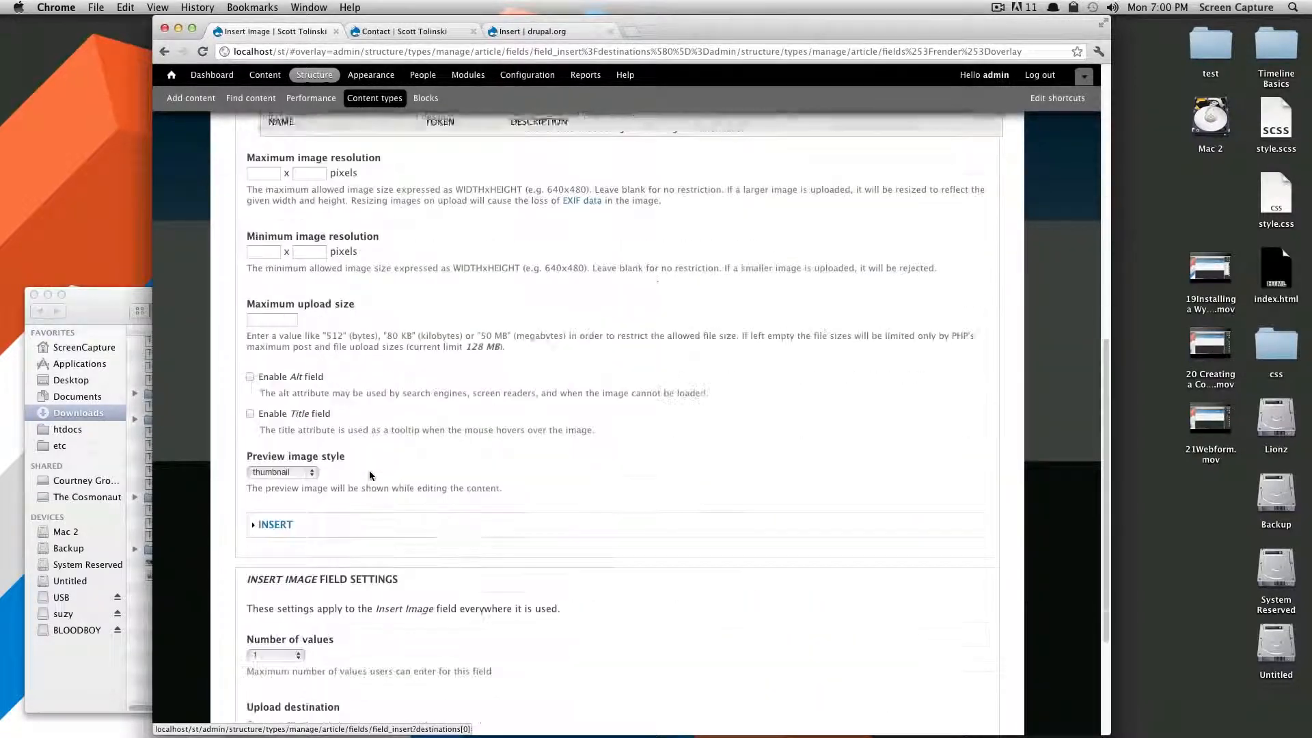
scroll(369, 471, "down", 3)
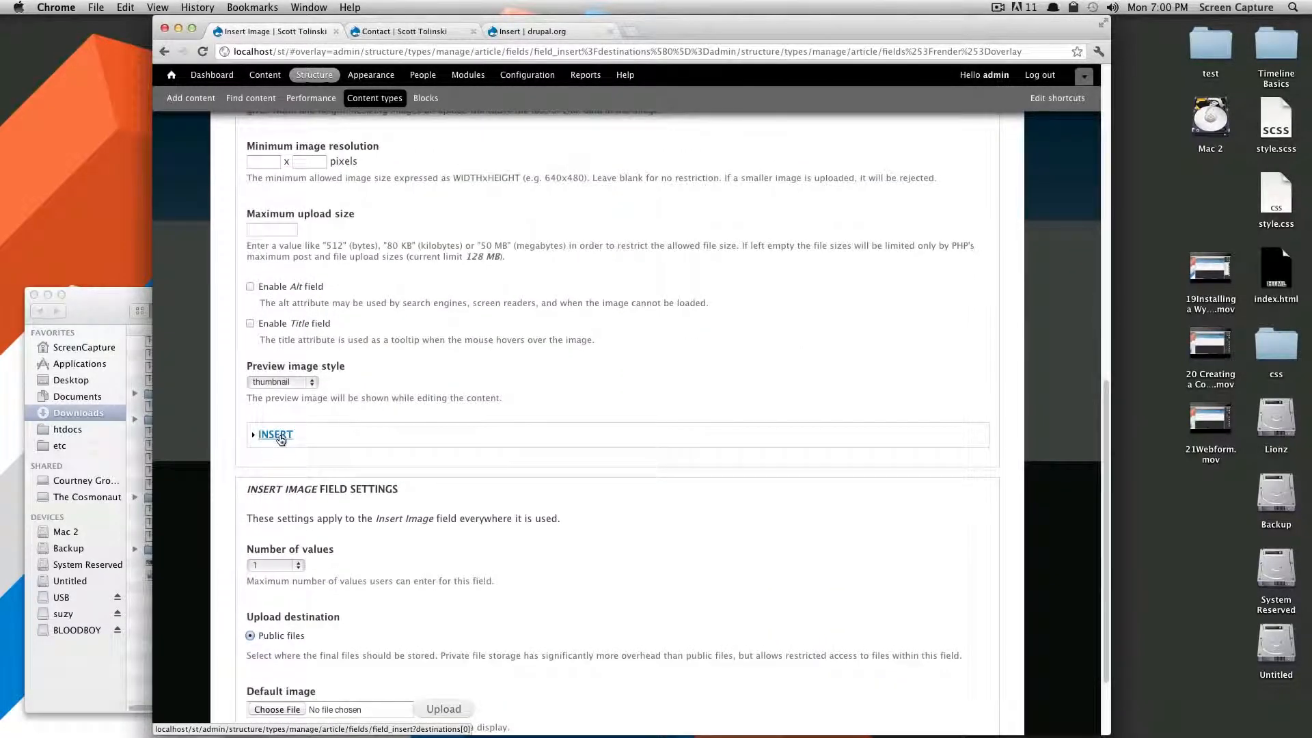
left_click(277, 436)
scroll(275, 137, "up", 1)
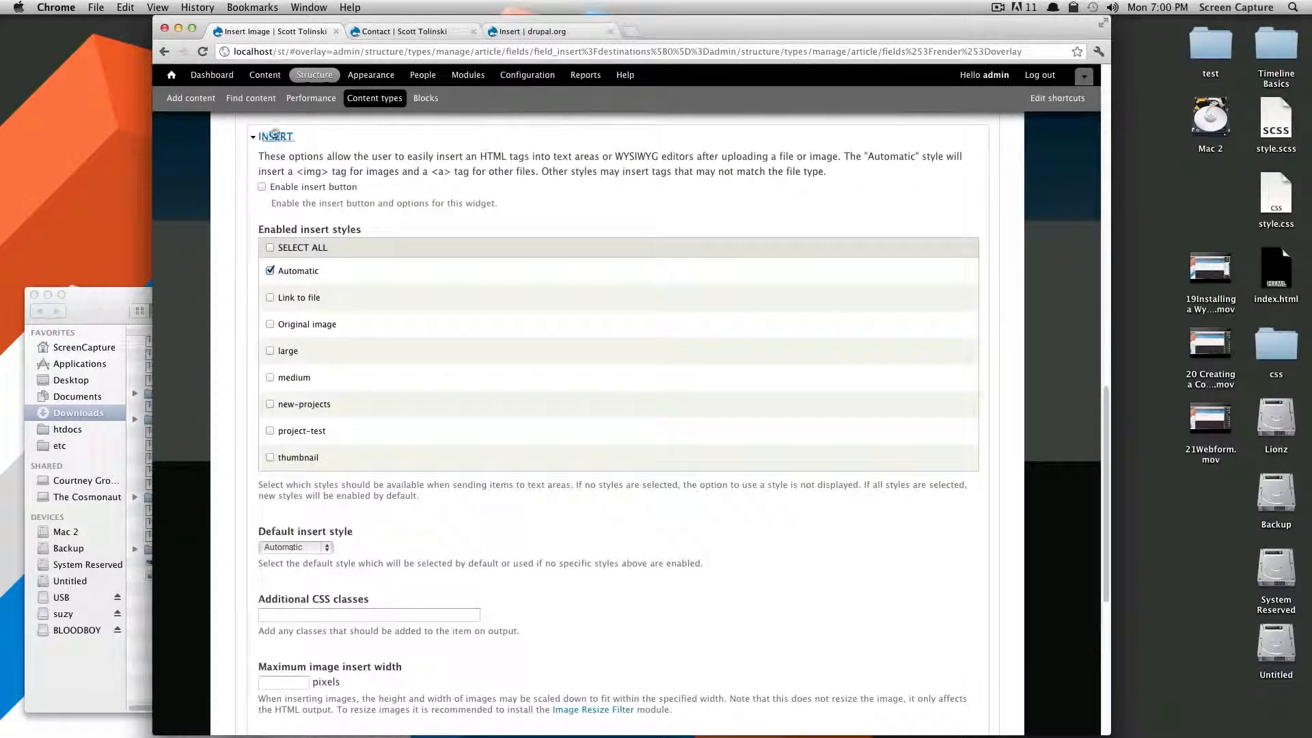
left_click(261, 186)
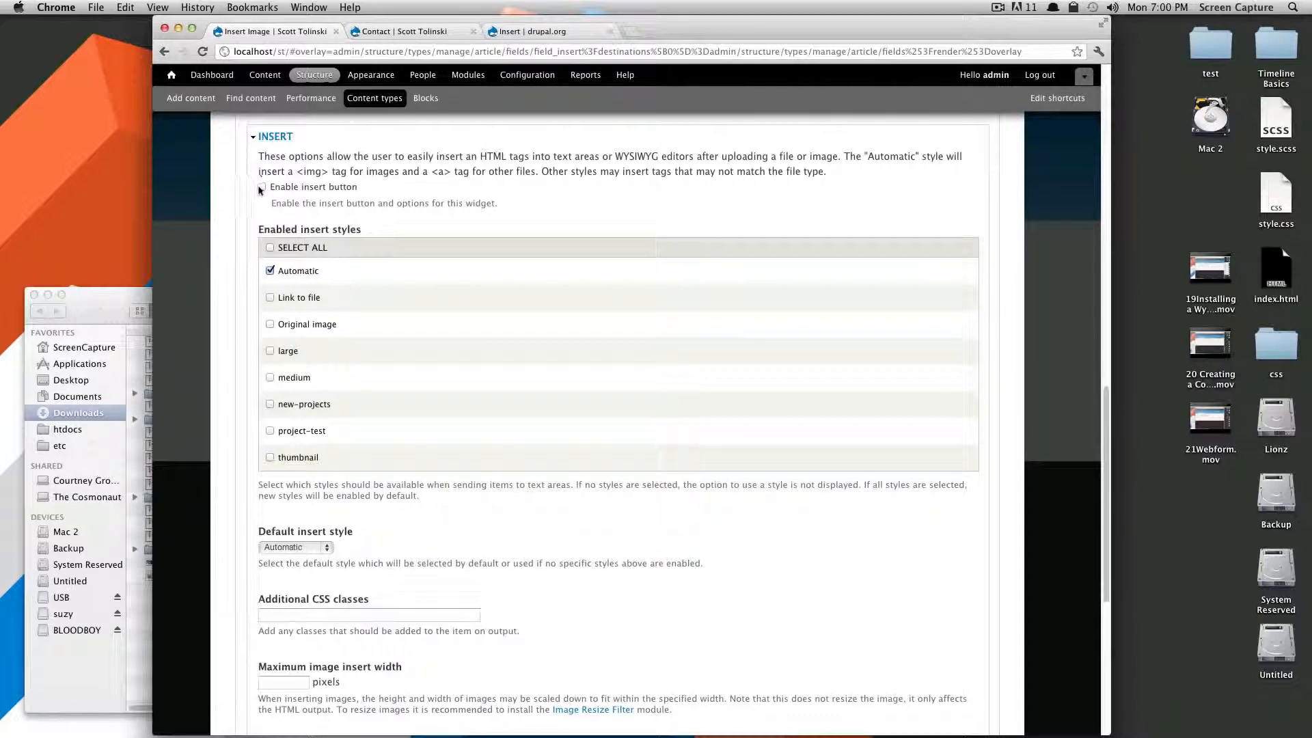
left_click(270, 248)
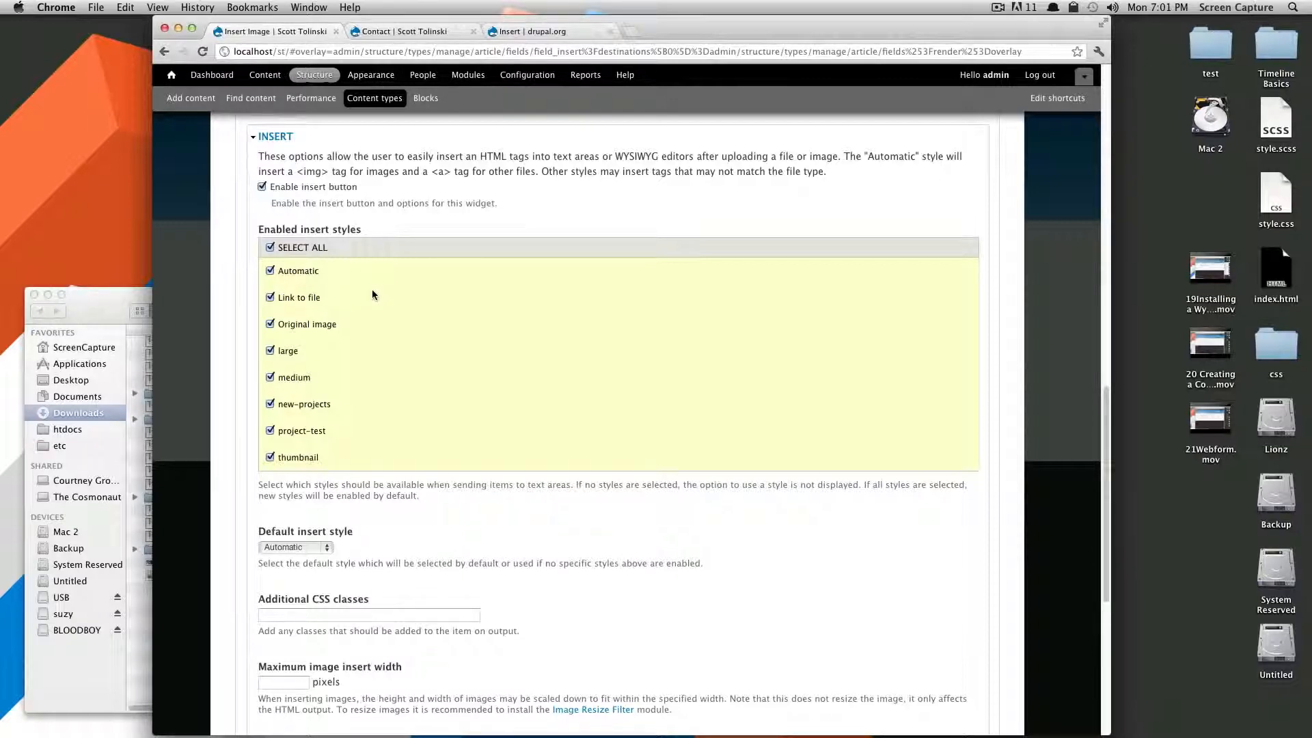
Clear all enabled insert styles, enable only project-test, and keep Automatic as the default insert style.
left_click(272, 248)
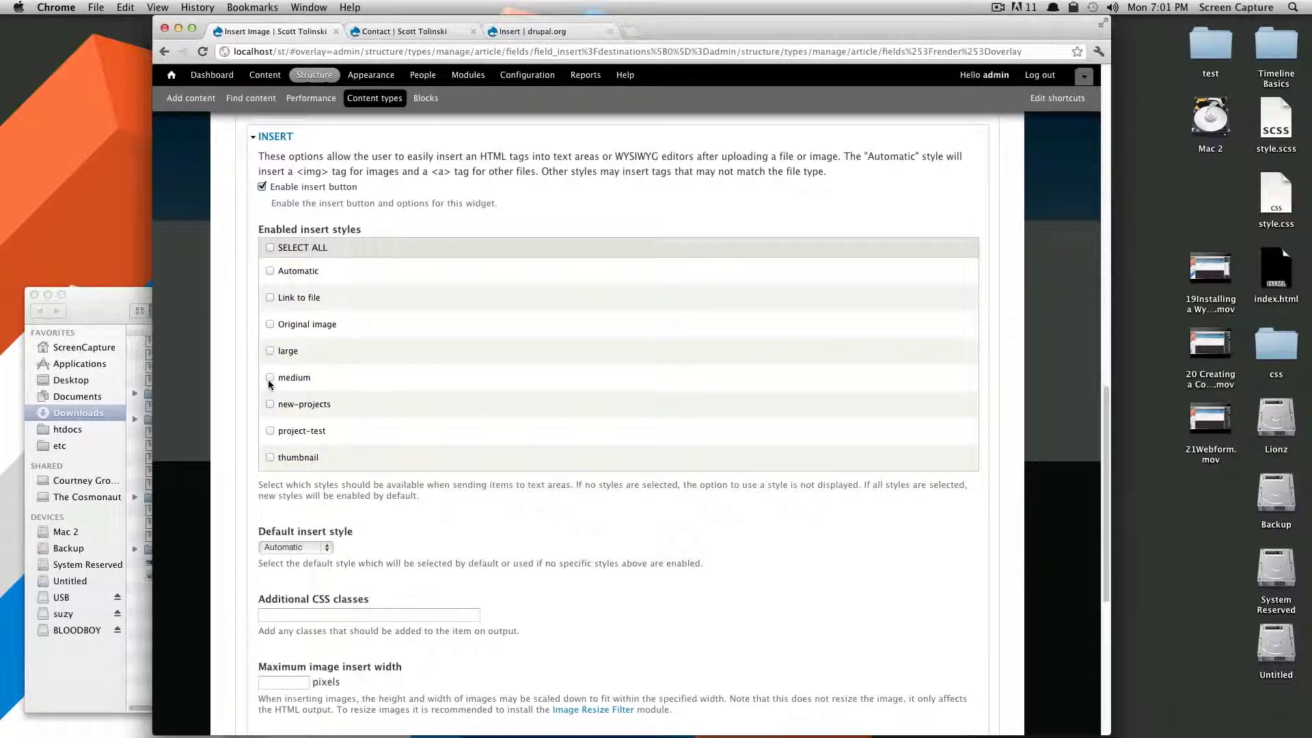
left_click(270, 431)
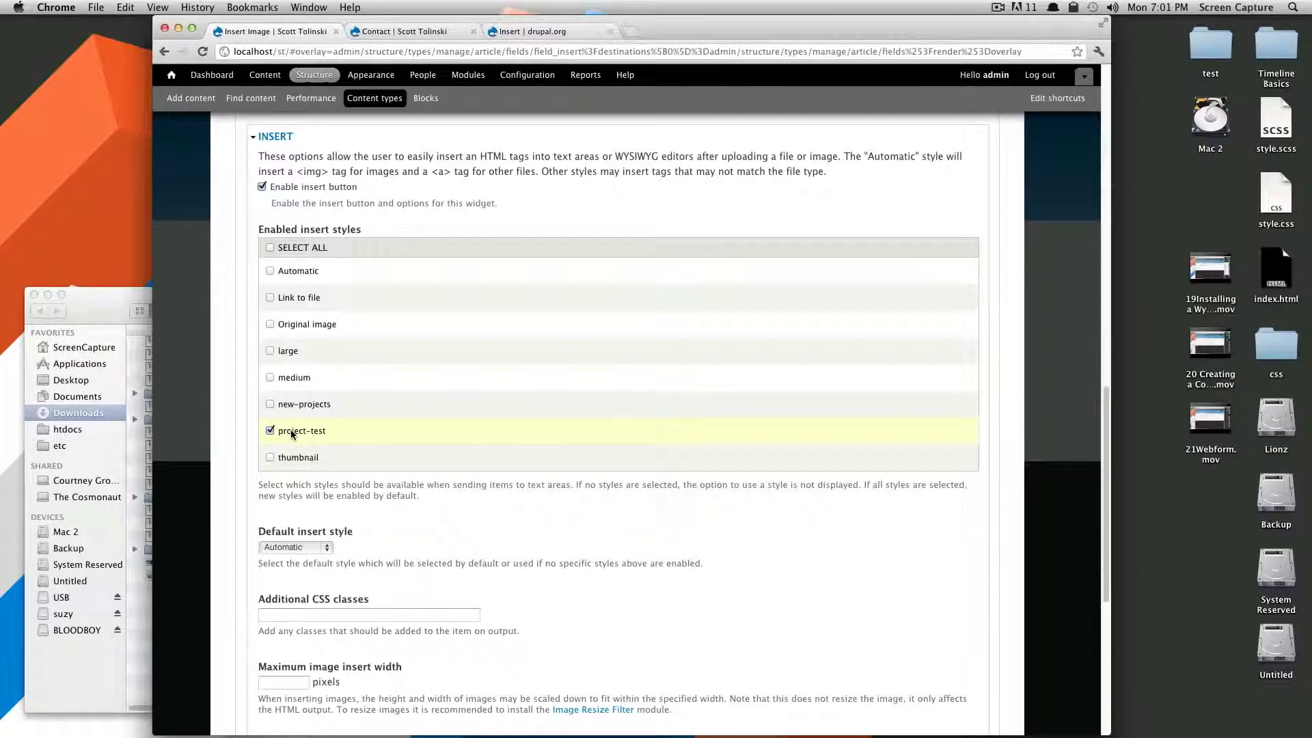
scroll(321, 525, "down", 3)
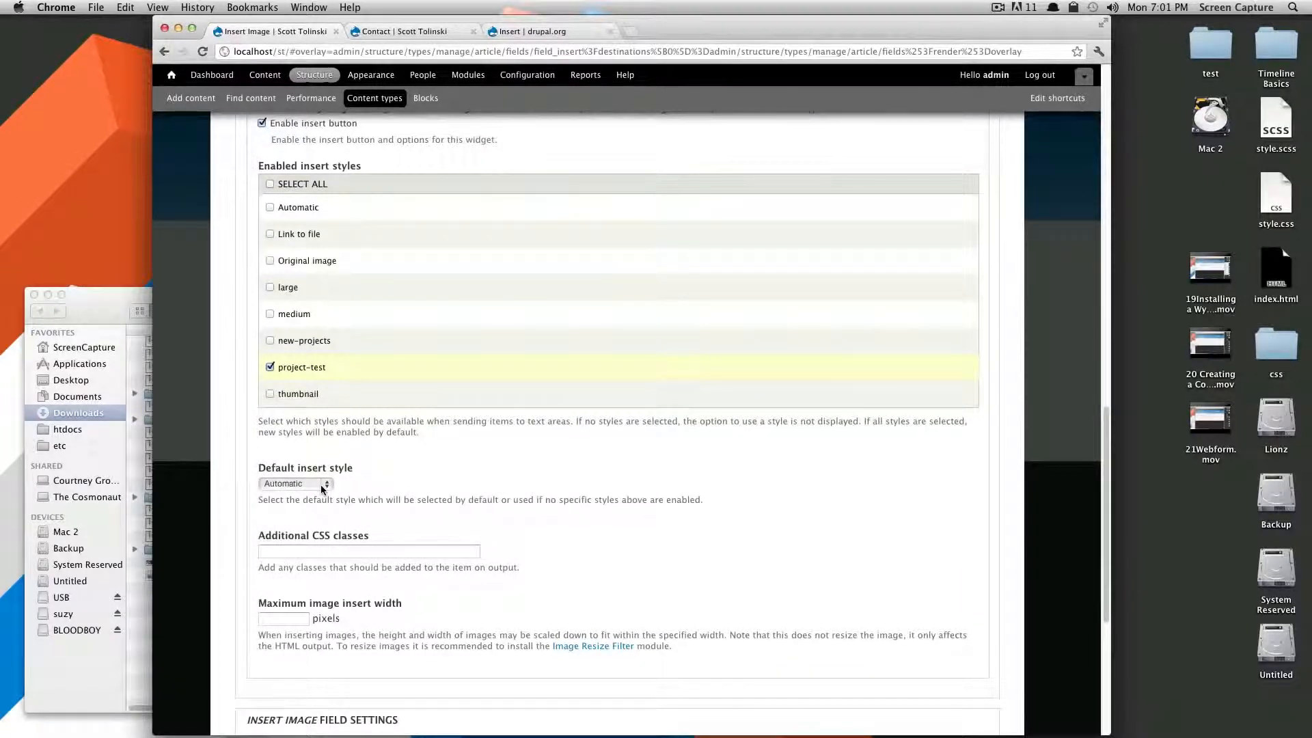
left_click(321, 485)
left_click(319, 490)
Review the remaining insert options and field settings, including additional CSS classes, maximum image insert width and number of values.
scroll(383, 492, "down", 4)
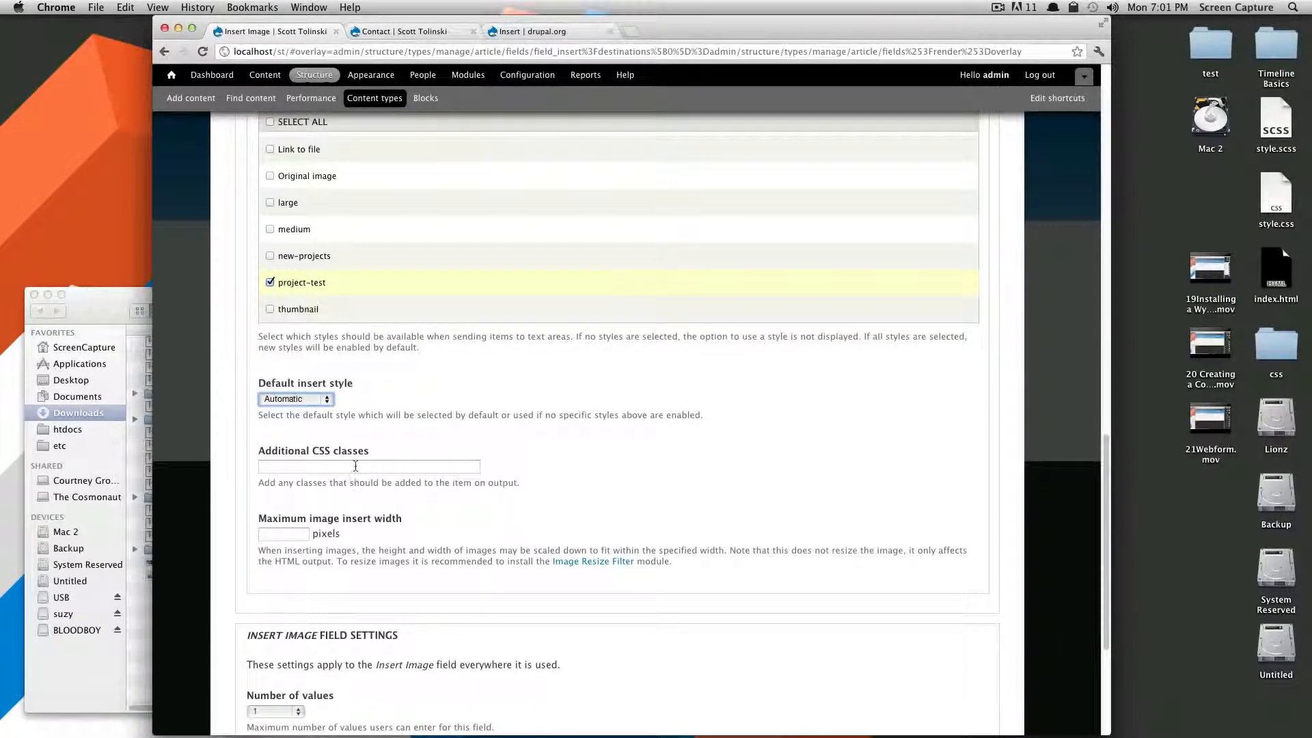
left_click(360, 466)
scroll(503, 480, "up", 10)
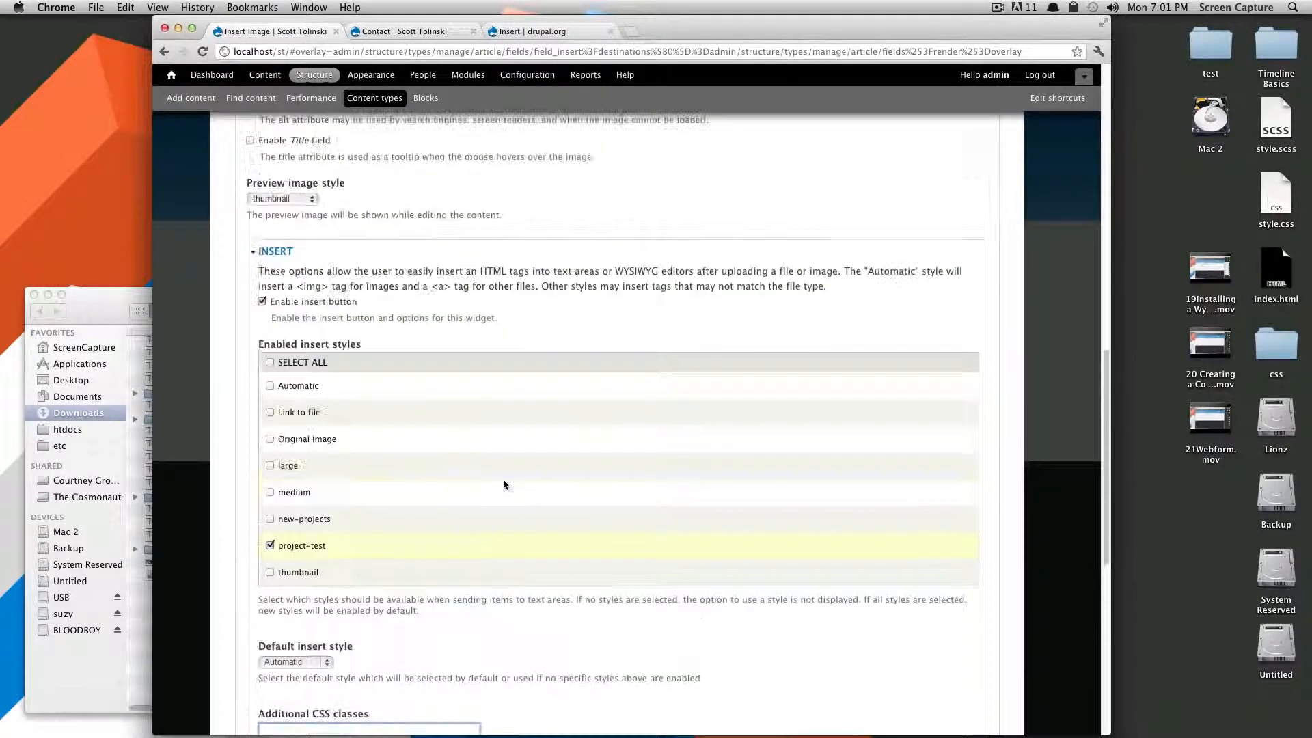
scroll(504, 482, "down", 10)
scroll(504, 490, "down", 12)
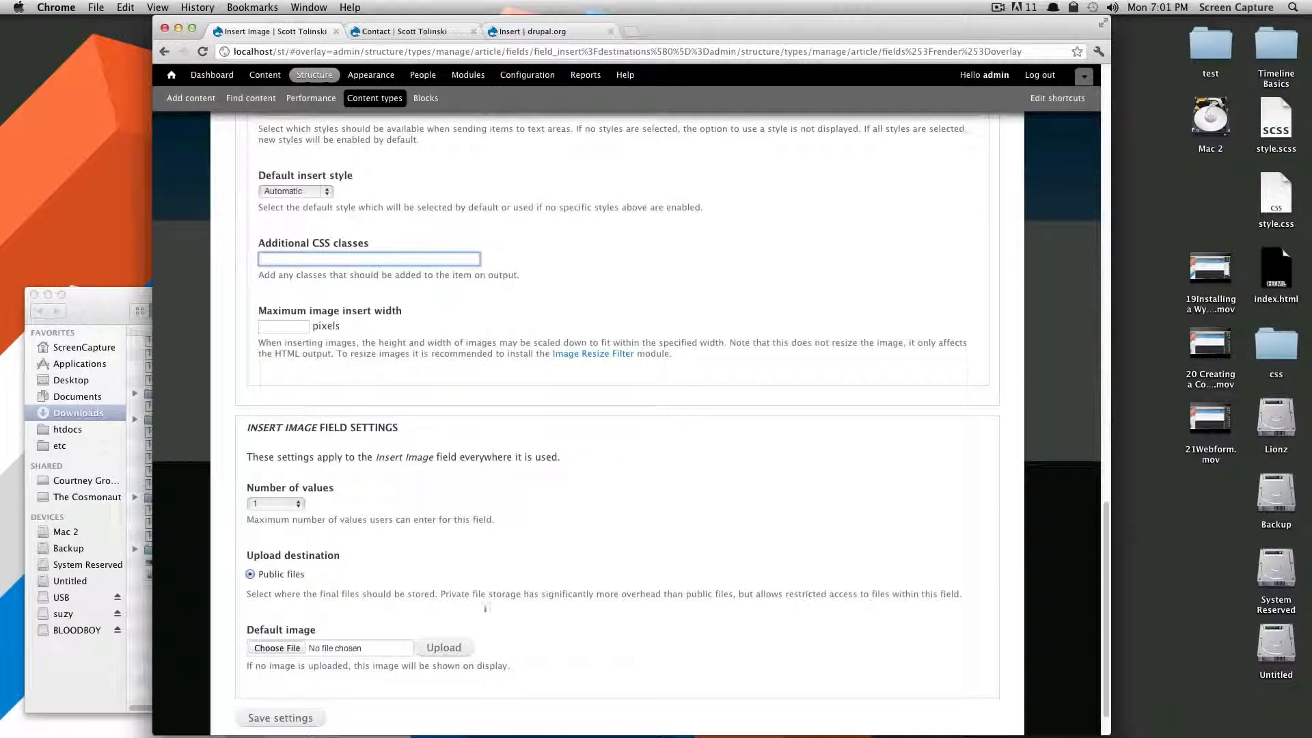
scroll(468, 508, "up", 9)
scroll(416, 315, "up", 9)
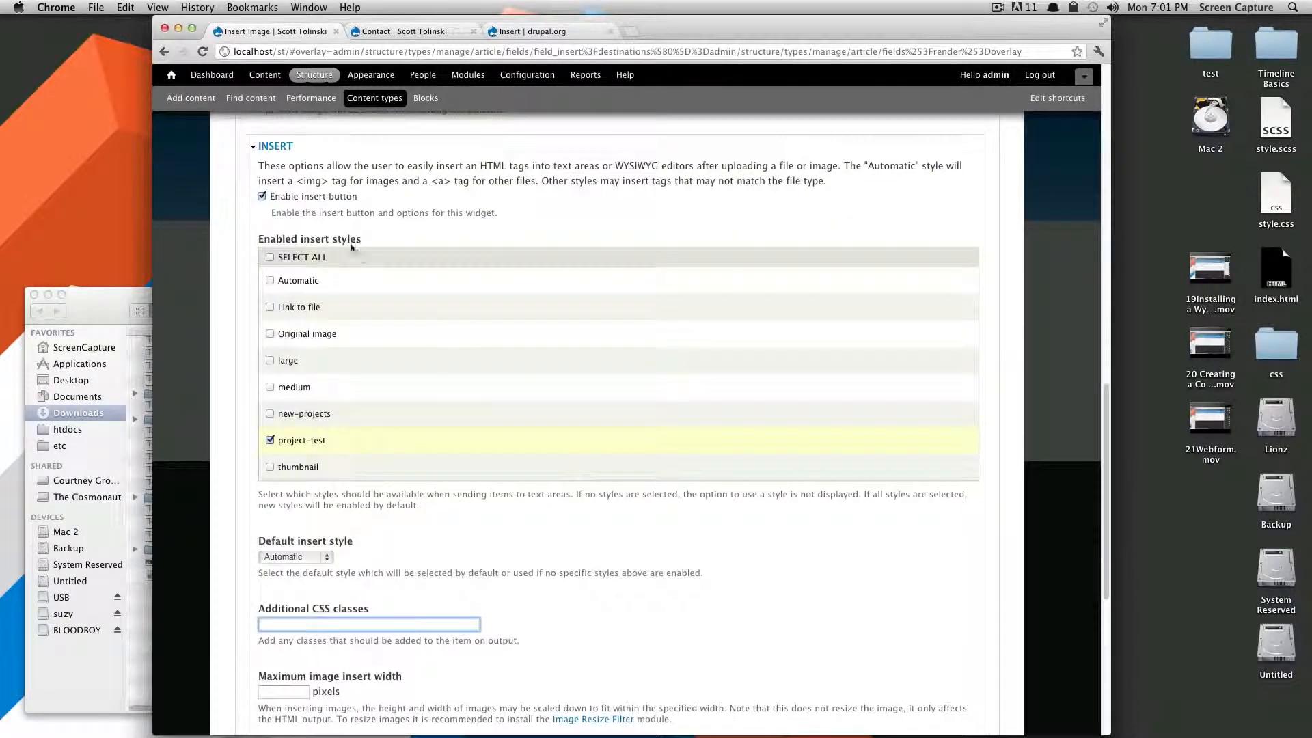
scroll(348, 489, "down", 5)
scroll(348, 489, "down", 8)
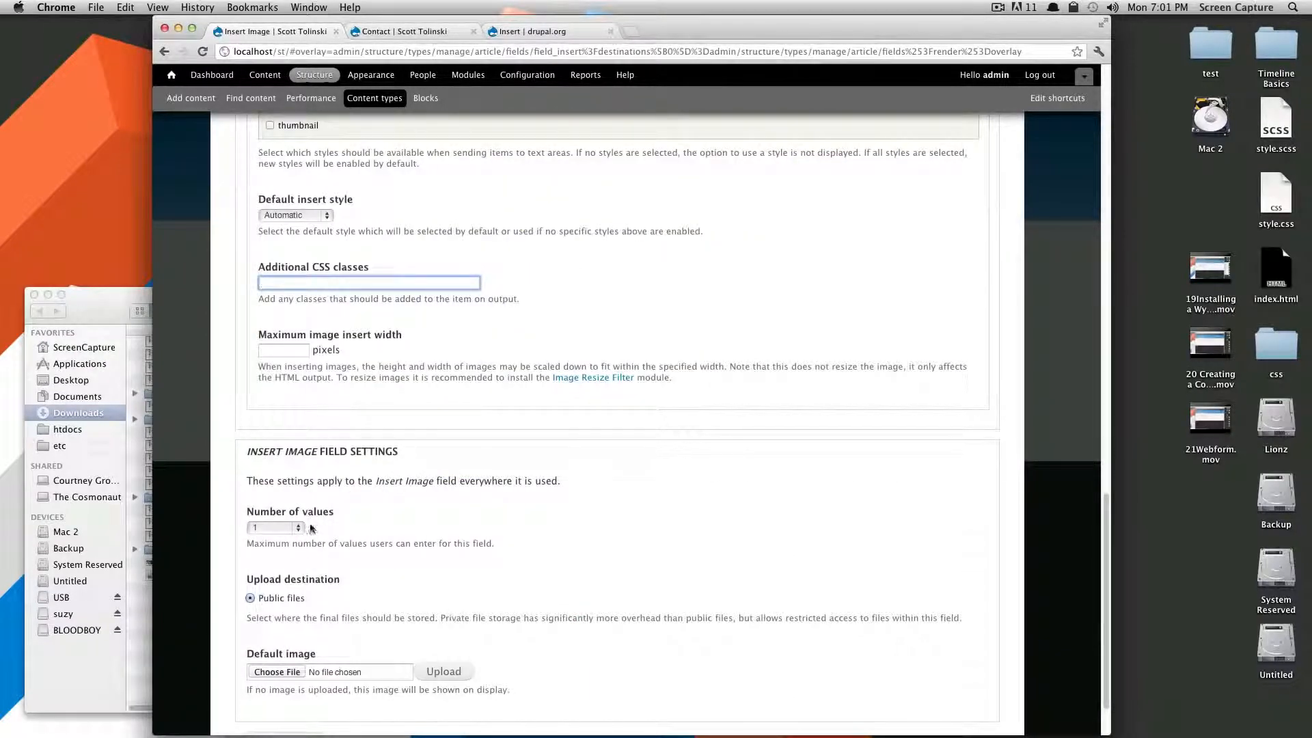
Set the Insert Image field's number of values to Unlimited and save the field settings.
scroll(310, 522, "down", 3)
left_click(298, 453)
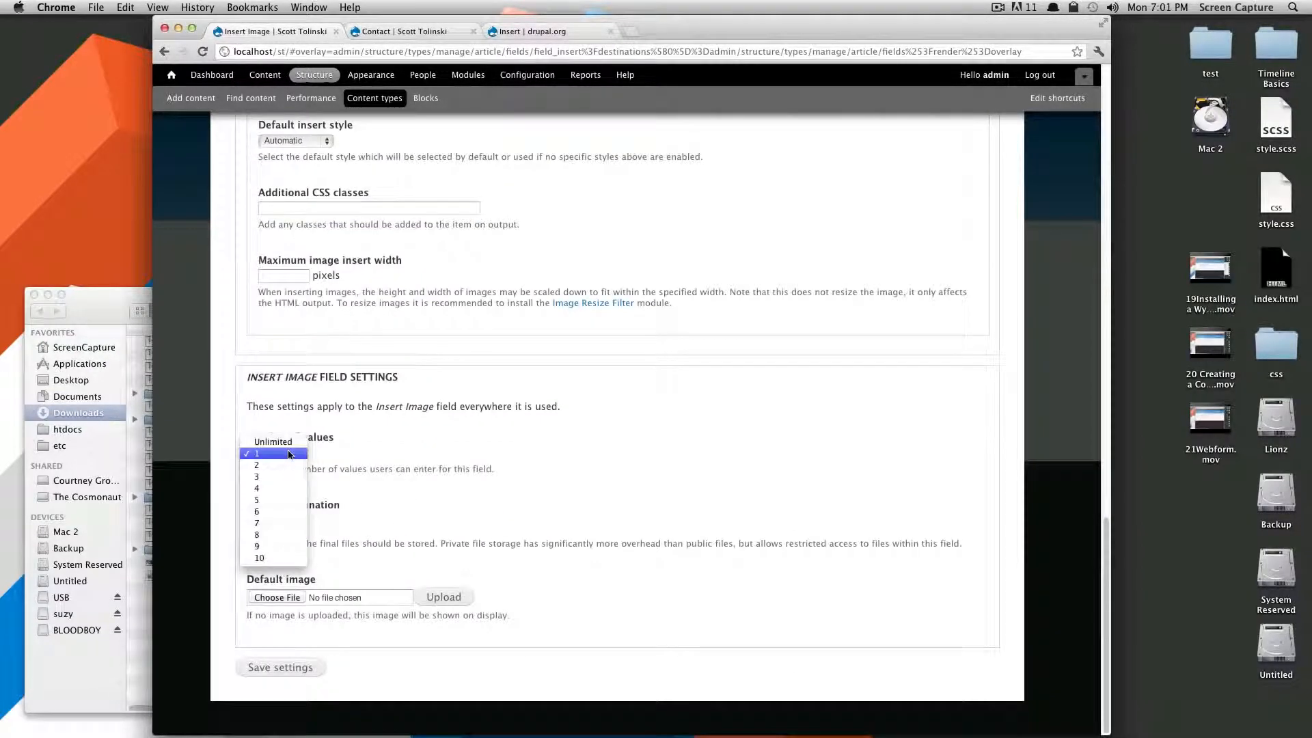
left_click(285, 443)
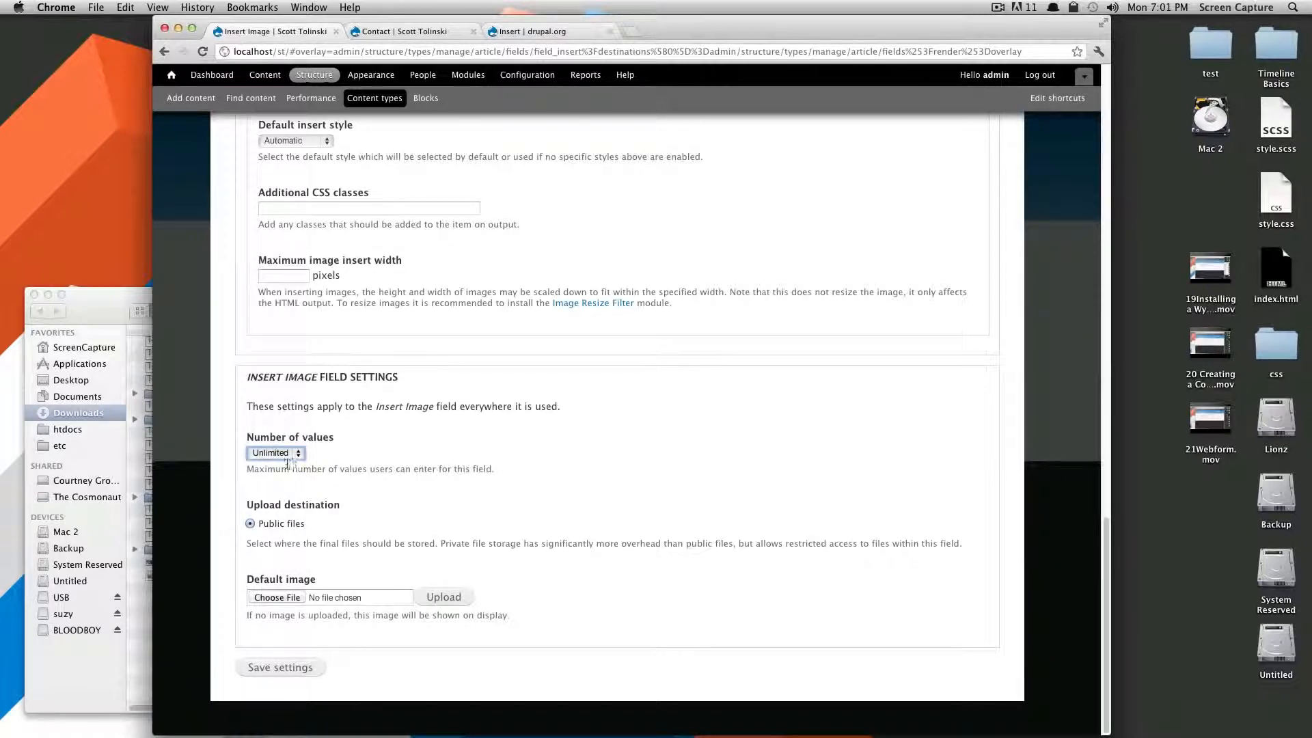
left_click(295, 666)
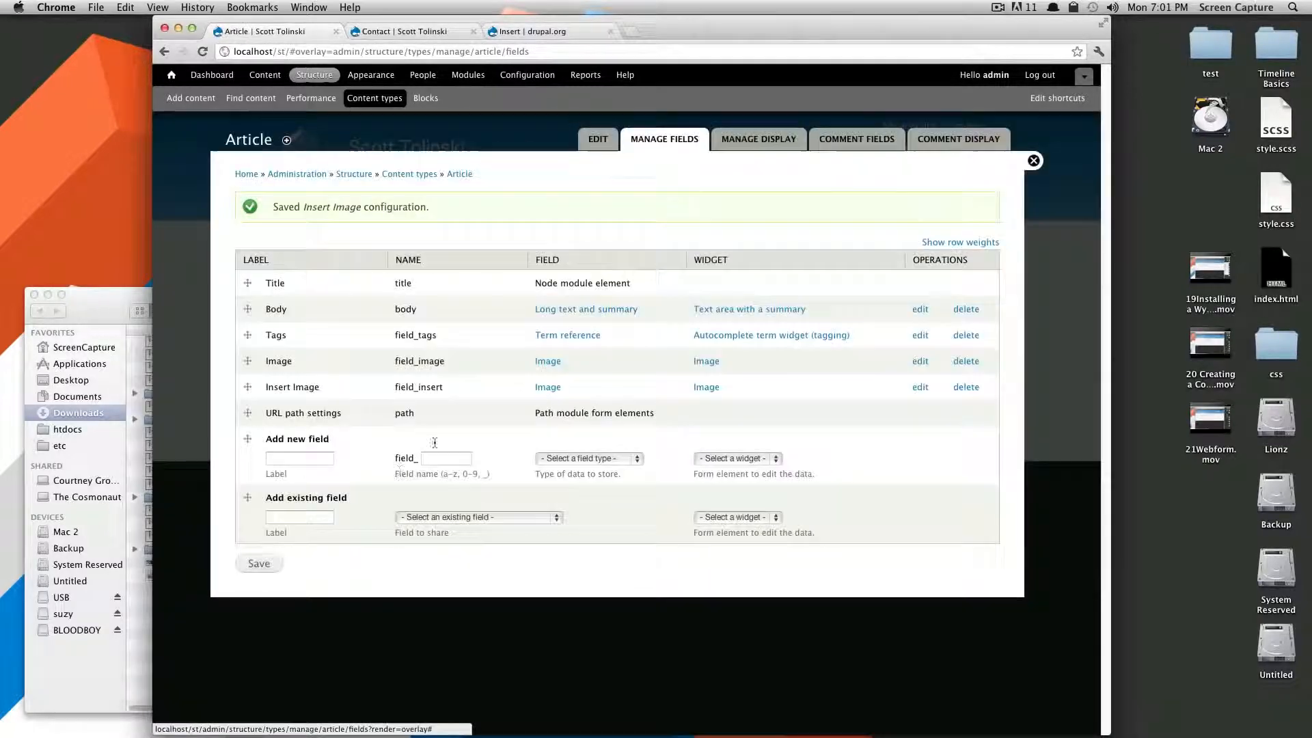
Start a new Article titled "Test" with the body text "This is a test".
left_click(190, 98)
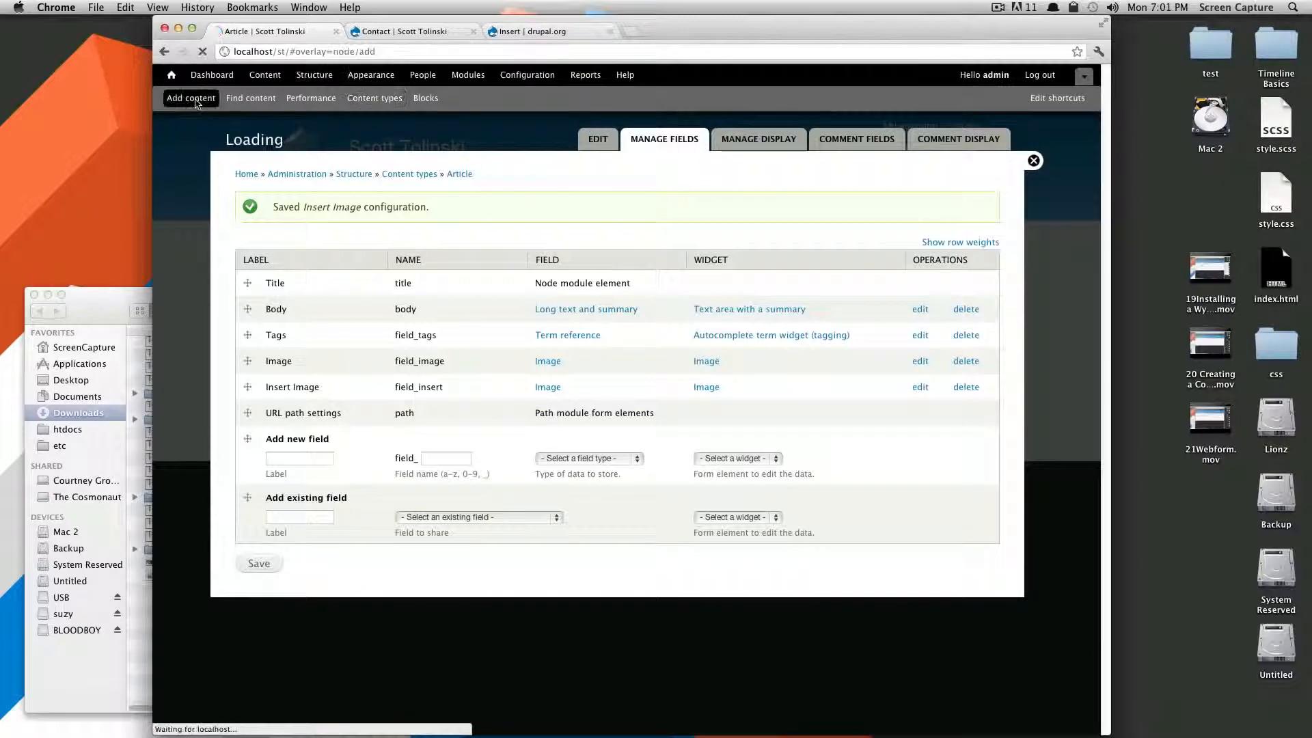
left_click(268, 202)
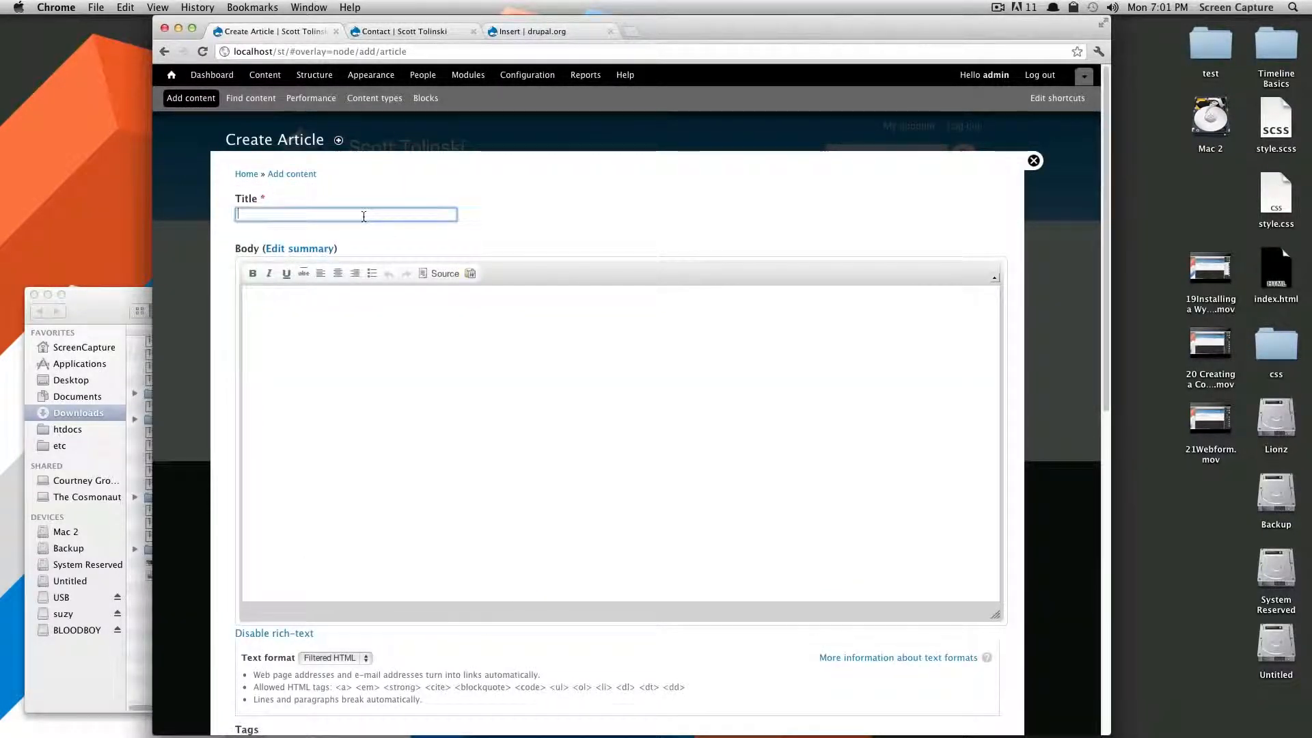
type("Test")
key("Tab")
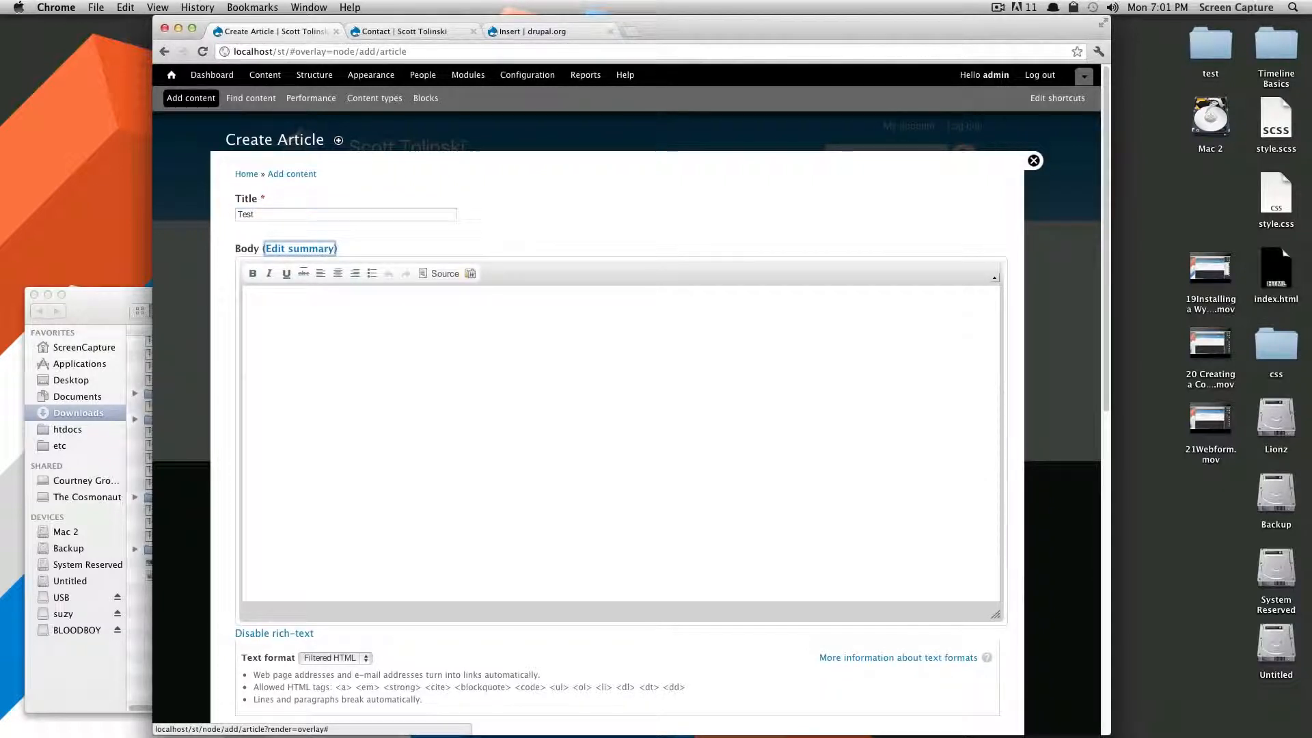
key("Tab")
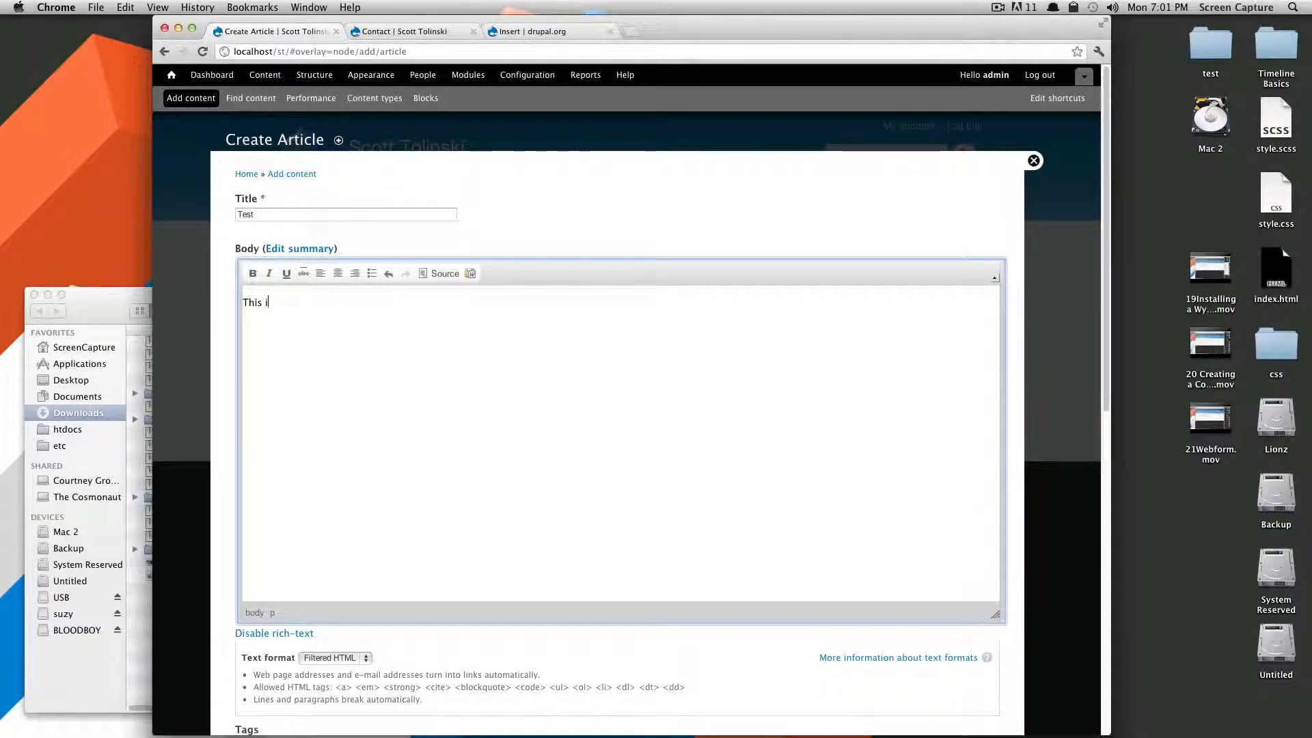
Upload isometric1.png from the Downloads folder to the article's Insert Image field.
scroll(363, 212, "down", 10)
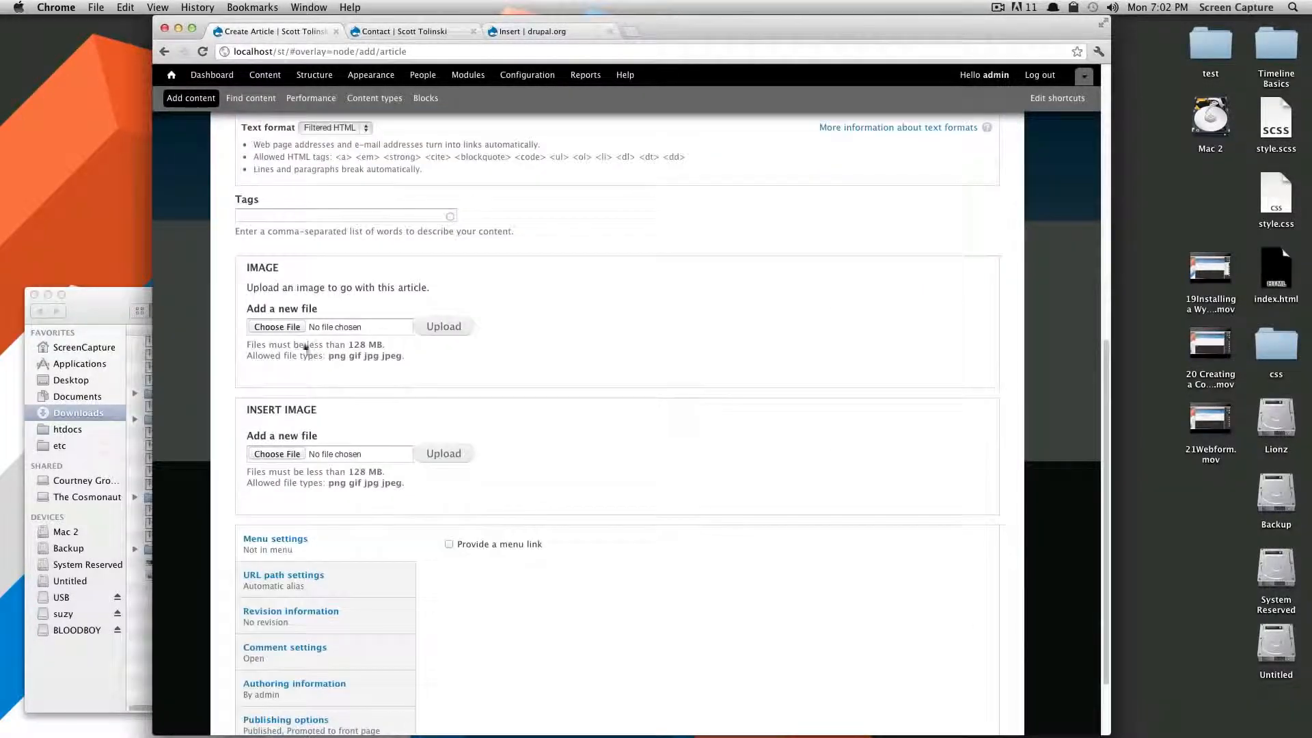
left_click(278, 453)
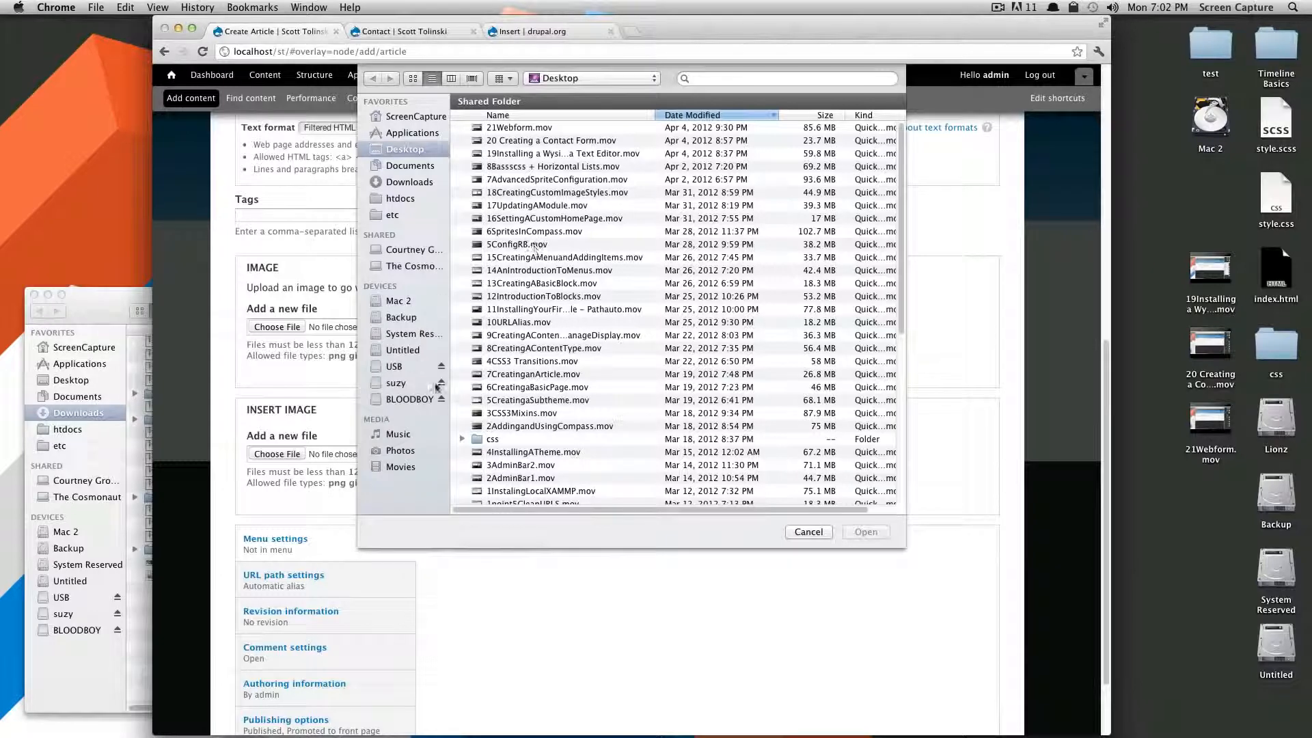
scroll(495, 397, "down", 5)
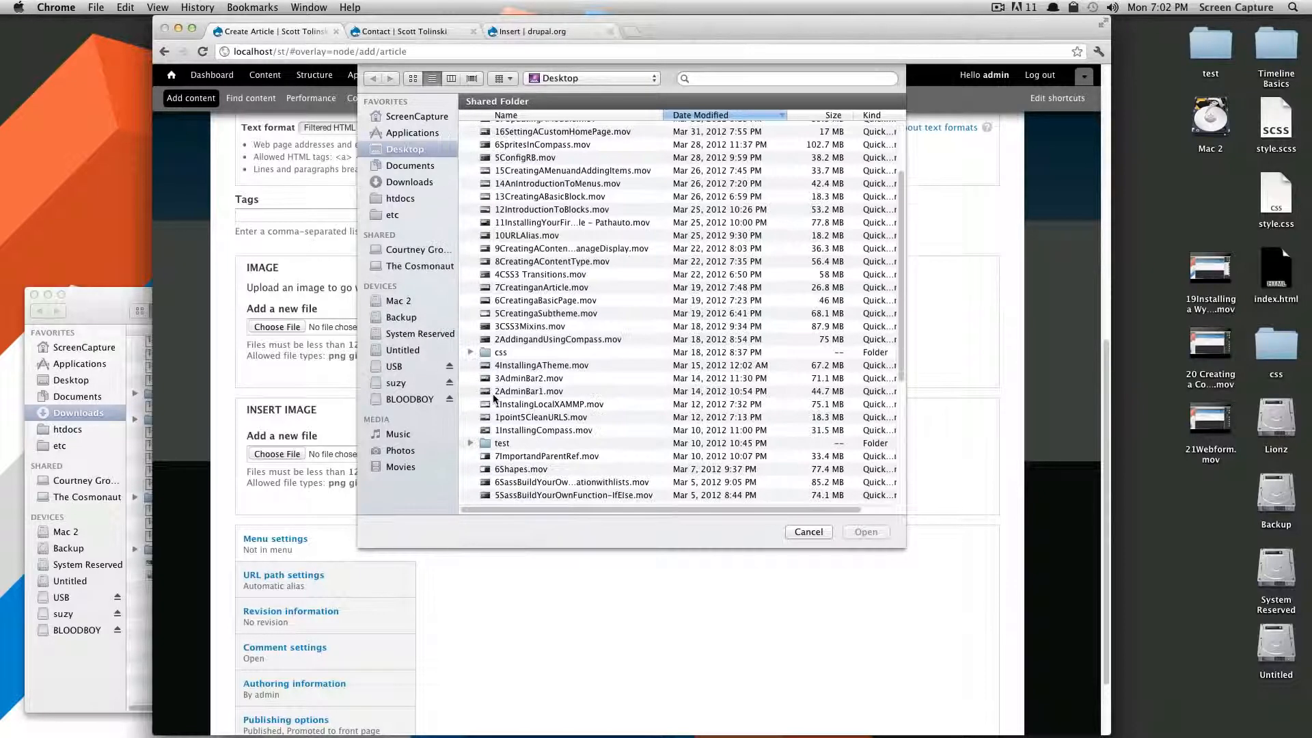
left_click(405, 180)
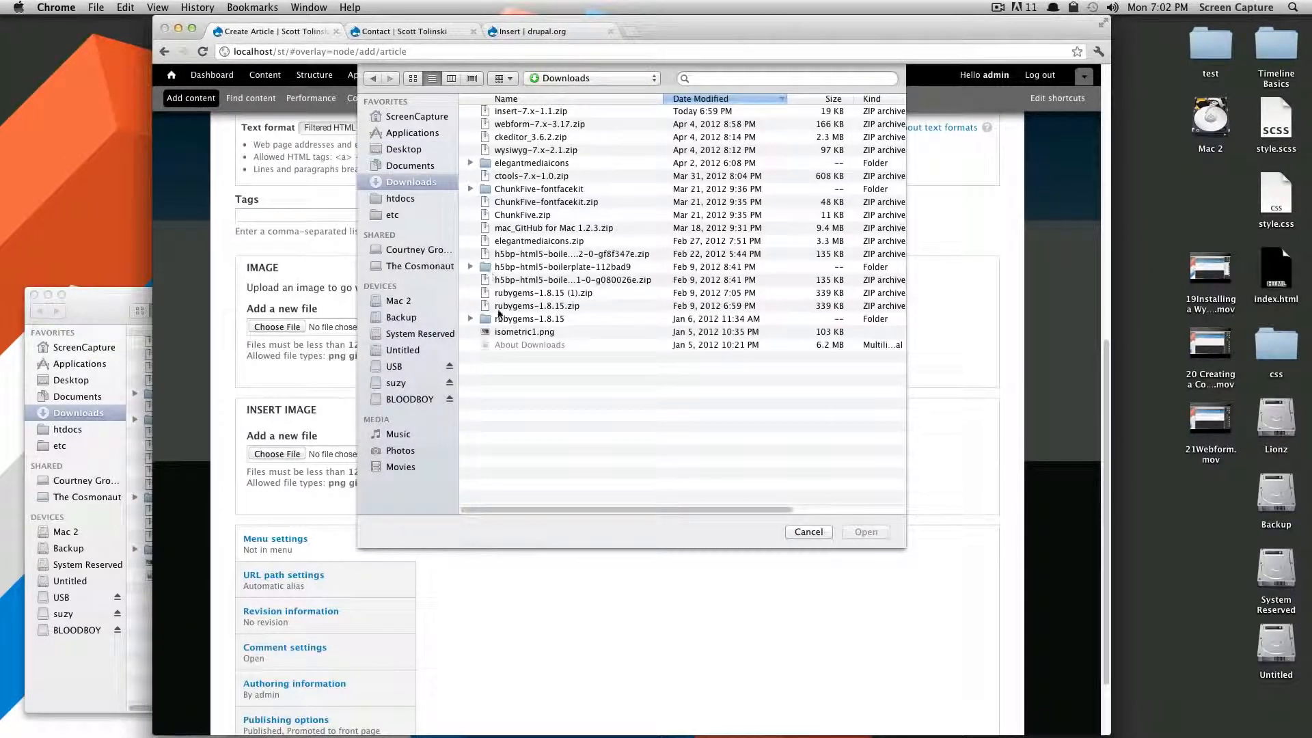
left_click(512, 332)
key("Return")
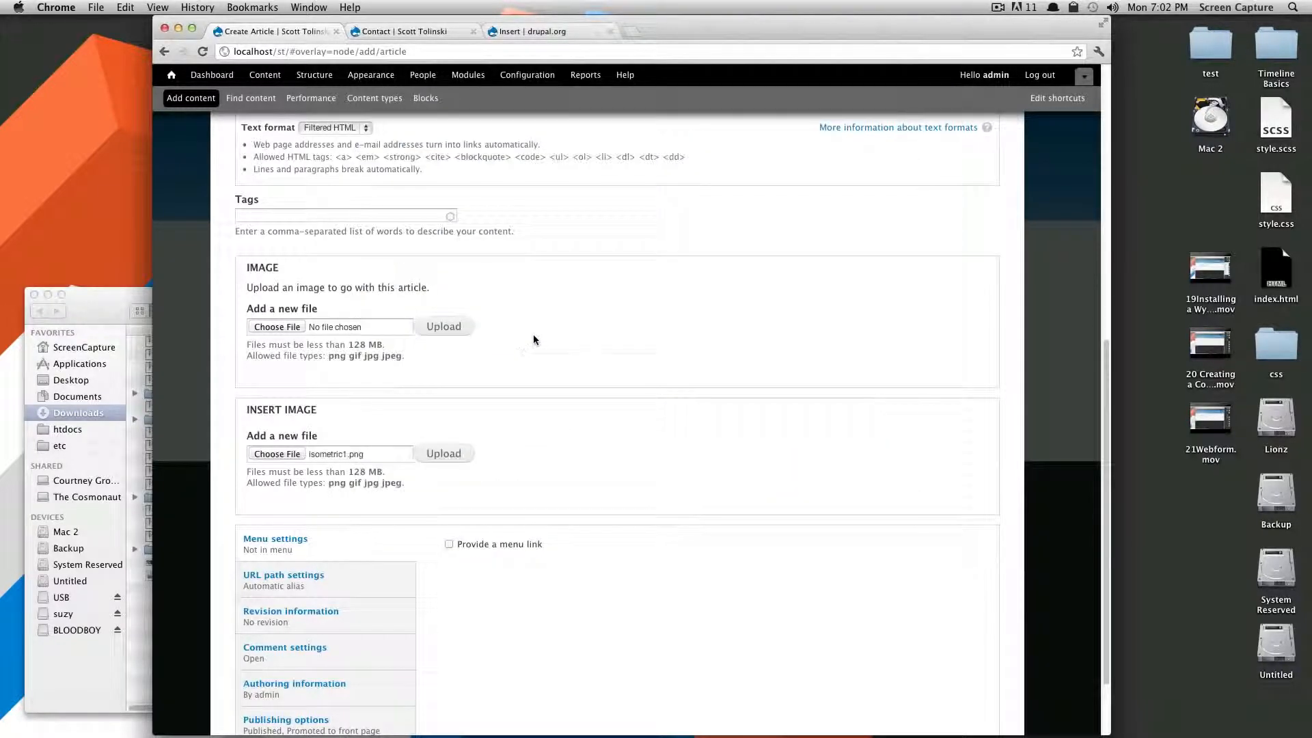
left_click(448, 454)
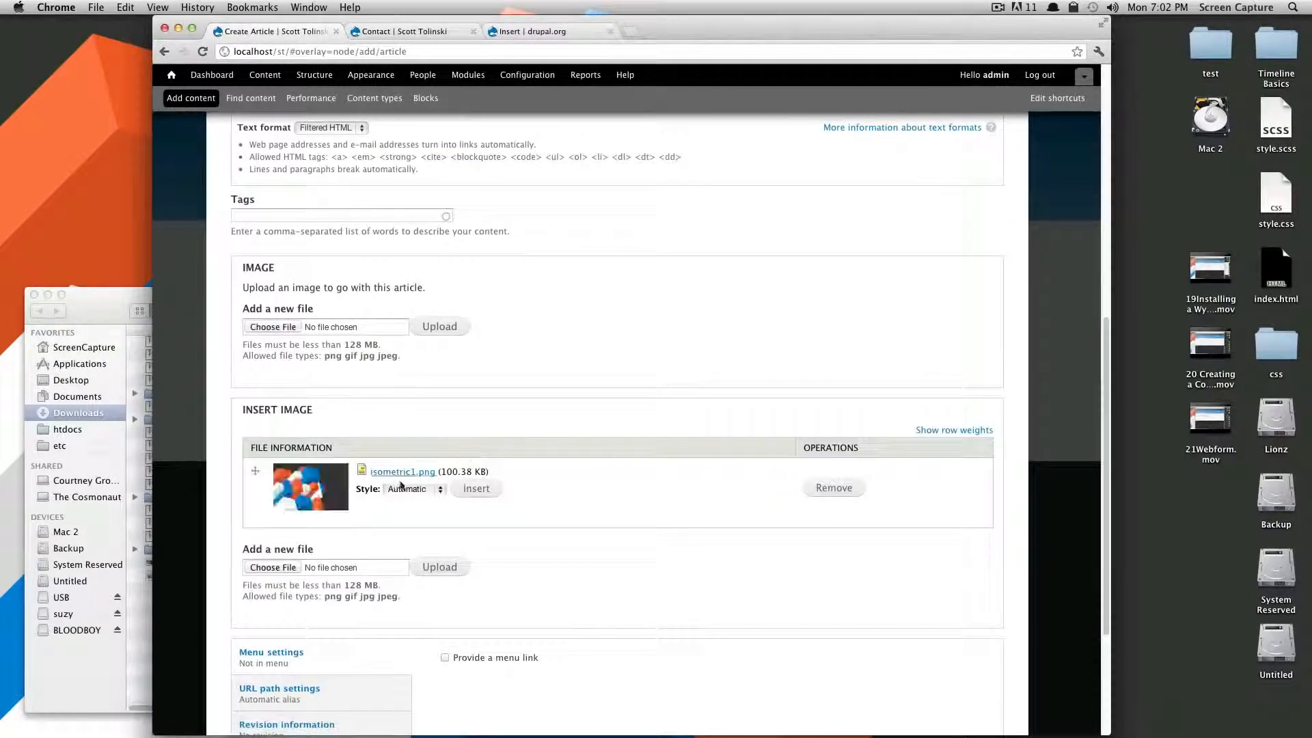
Insert isometric1.png into the body text with the project-test style and check how it sits beside the text.
left_click(415, 491)
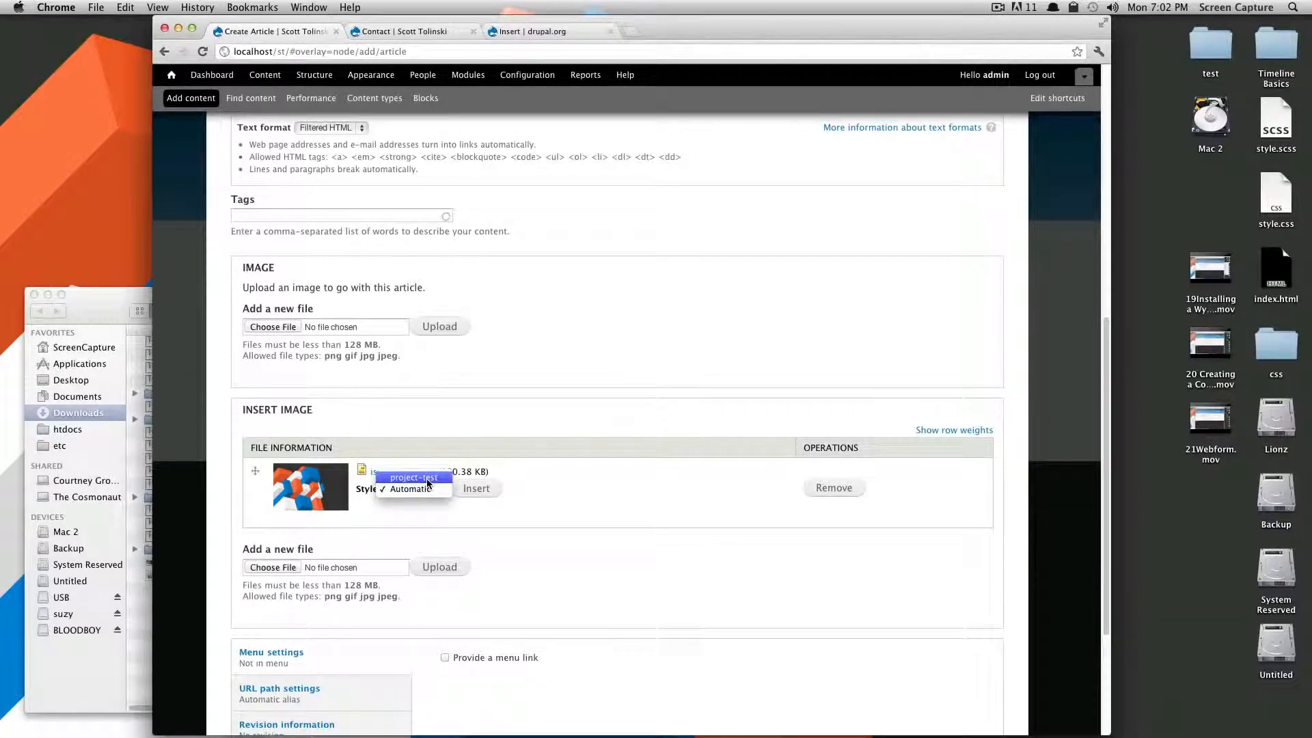
left_click(481, 491)
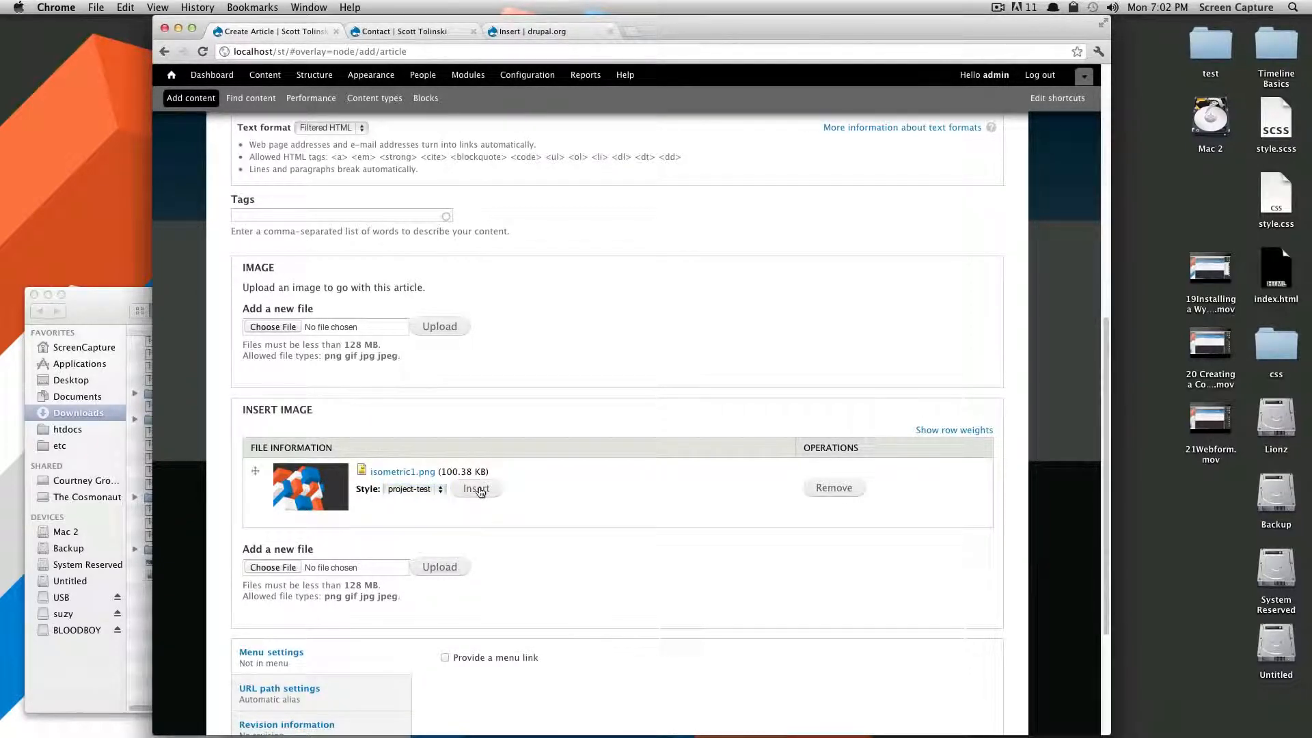
scroll(675, 537, "up", 5)
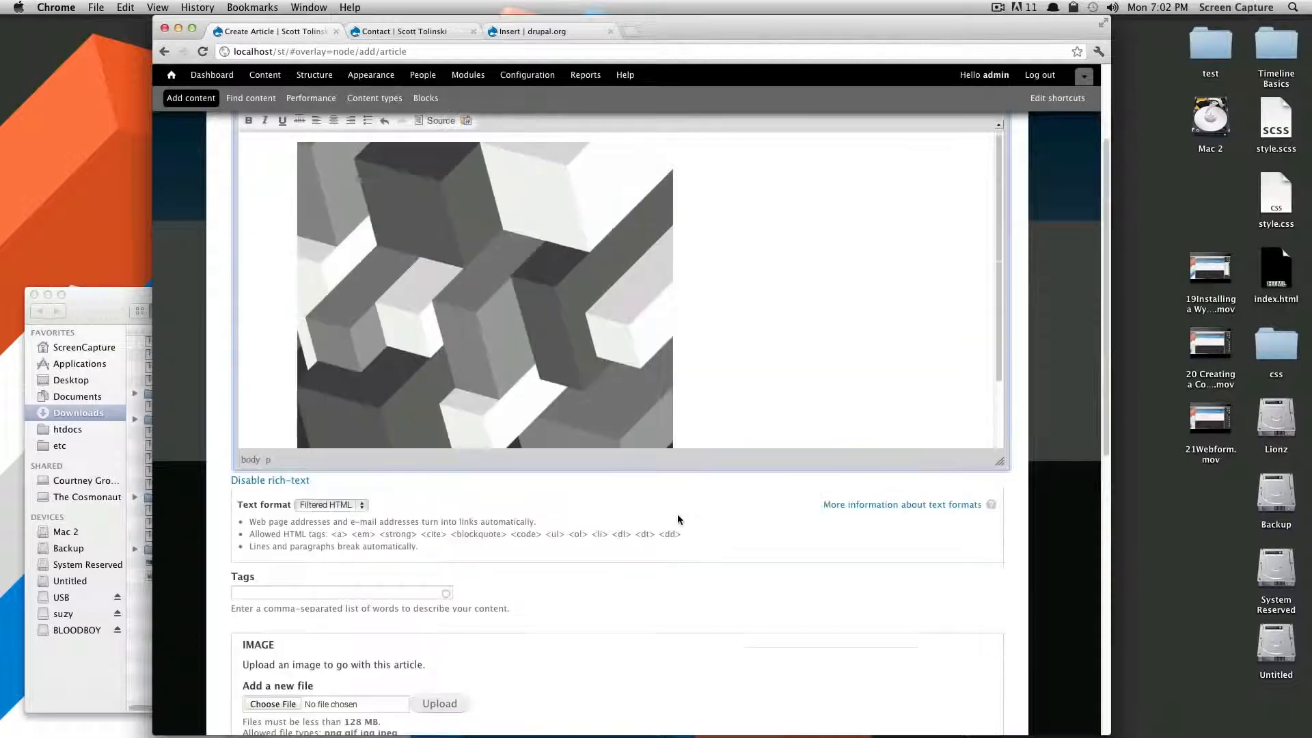
scroll(716, 313, "up", 2)
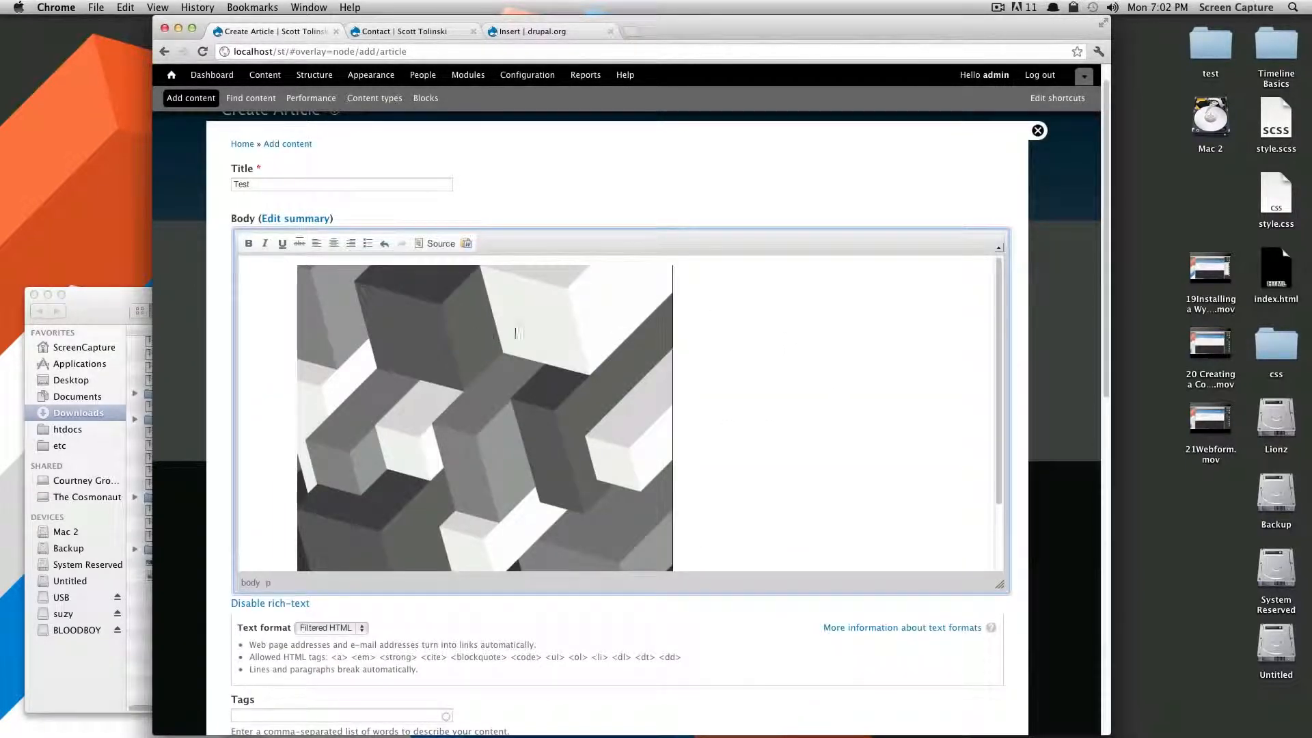
scroll(754, 385, "down", 3)
scroll(755, 384, "up", 3)
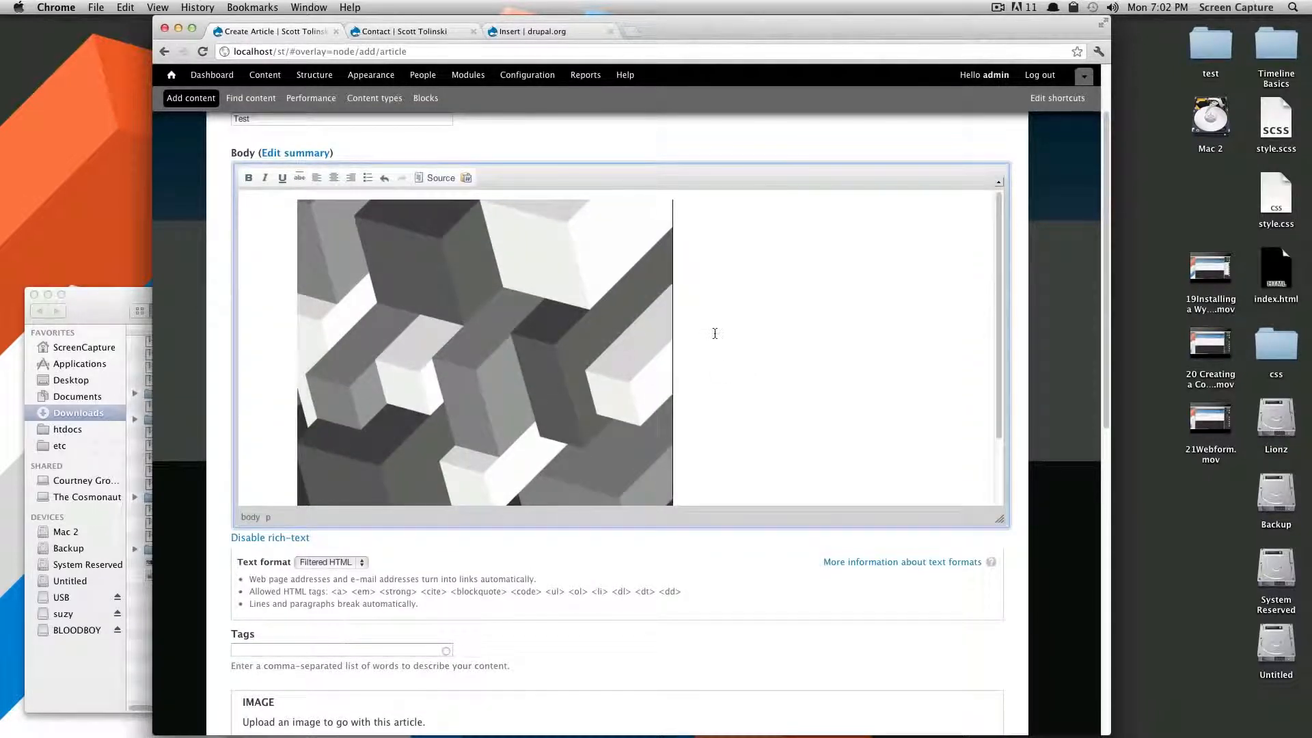
scroll(296, 333, "down", 3)
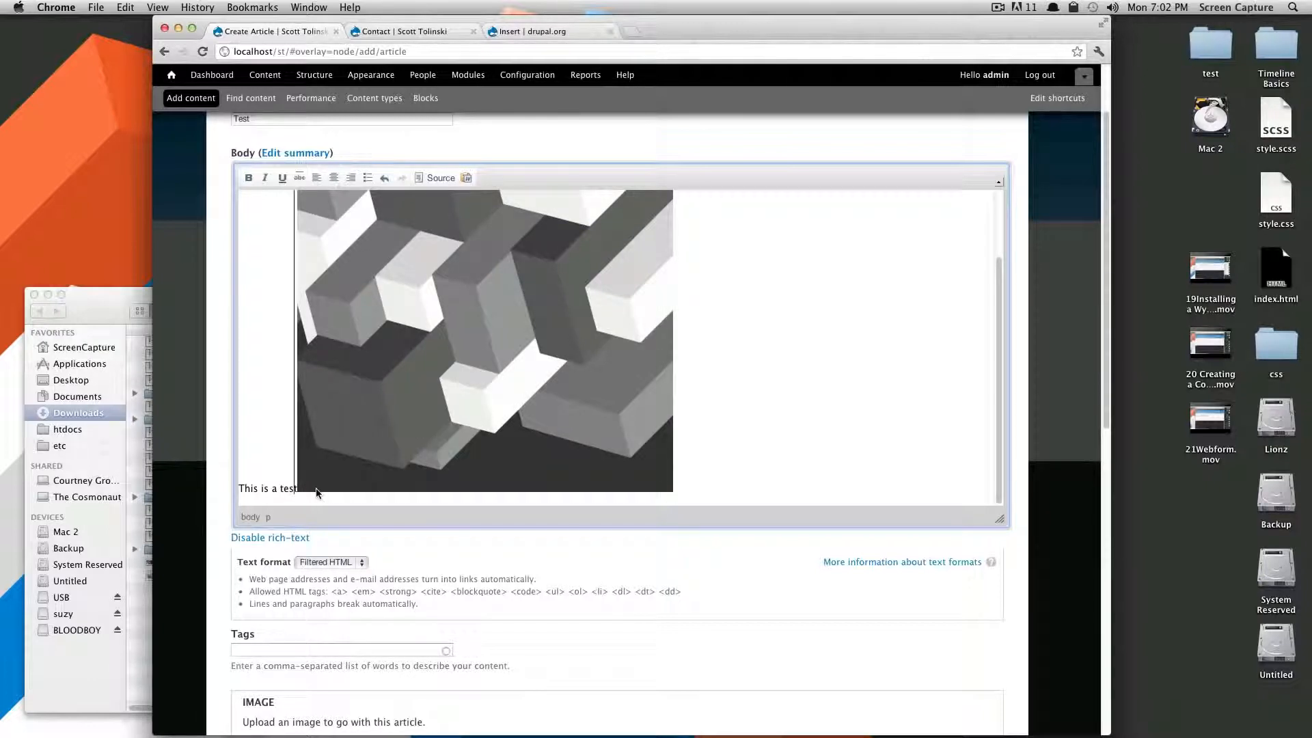
Delete the inserted image from the body and start a new line below "This is a test".
left_click(291, 488)
left_click(298, 486)
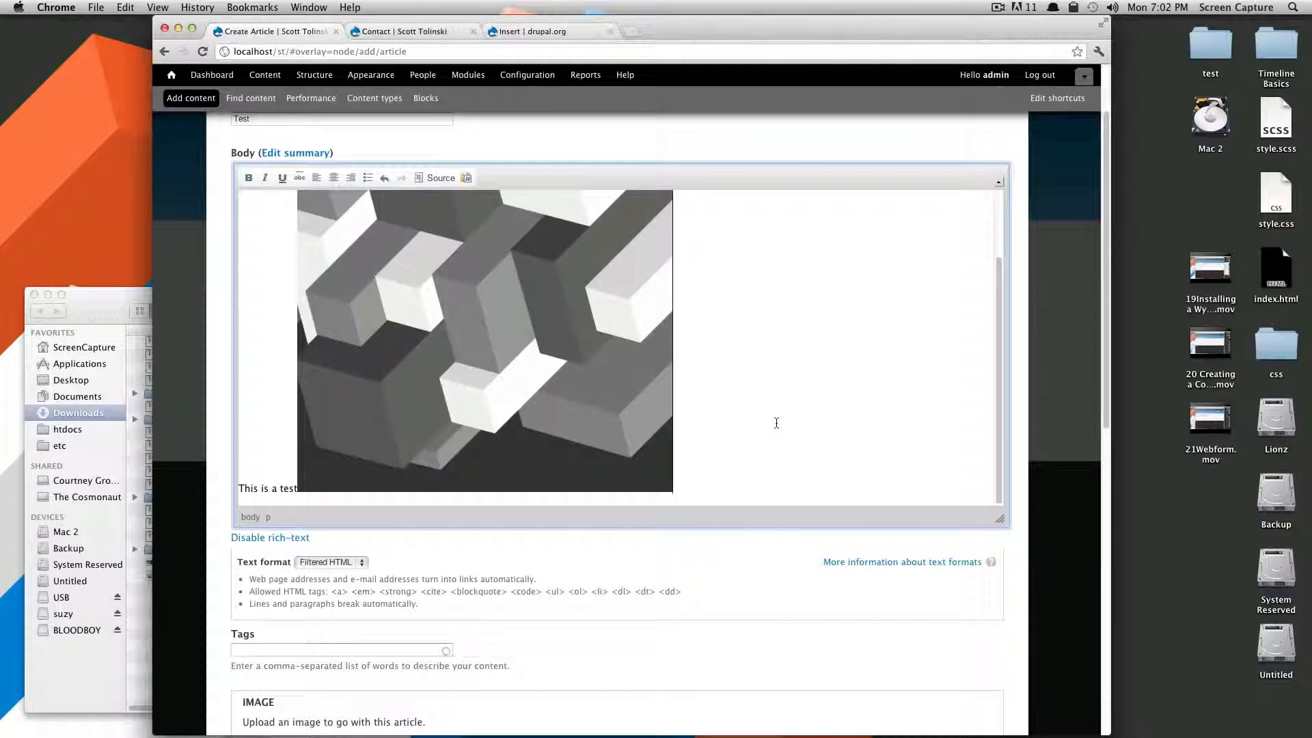
key("BackSpace")
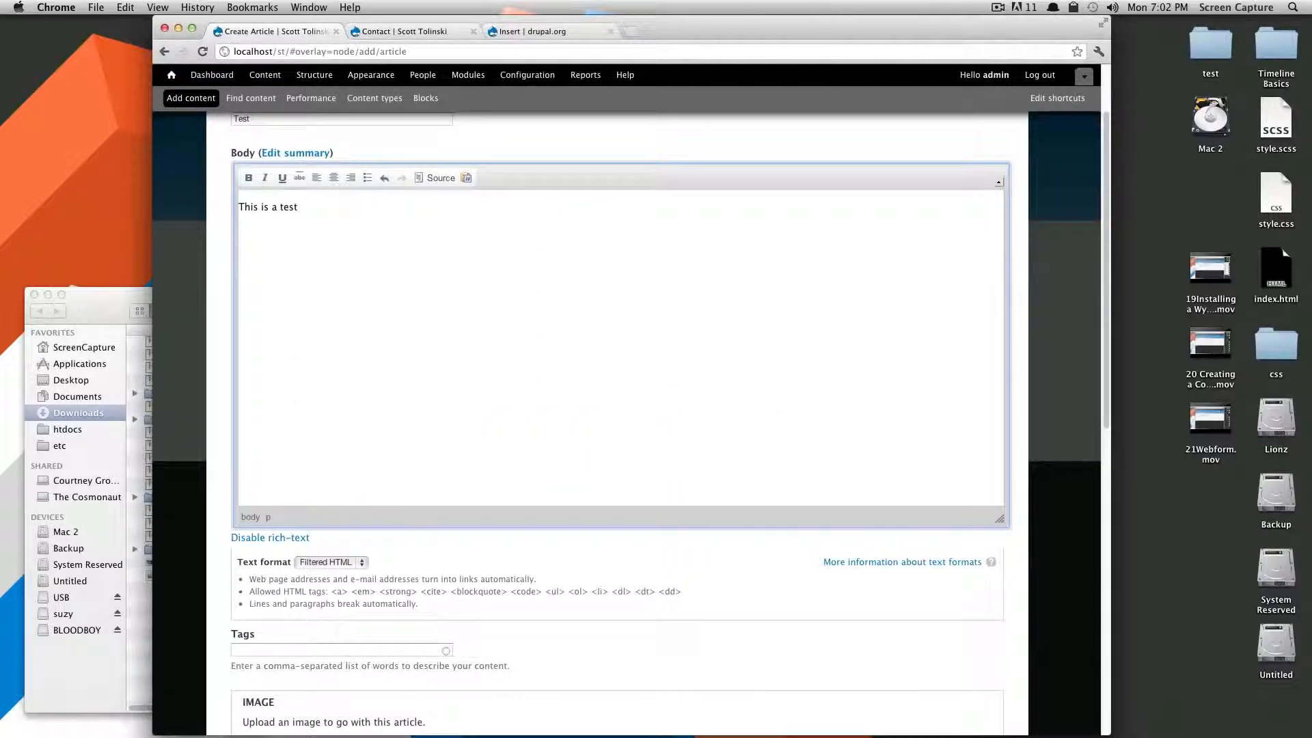
Insert isometric1.png with the project-test style again, below the "This is a test" line.
scroll(546, 519, "down", 10)
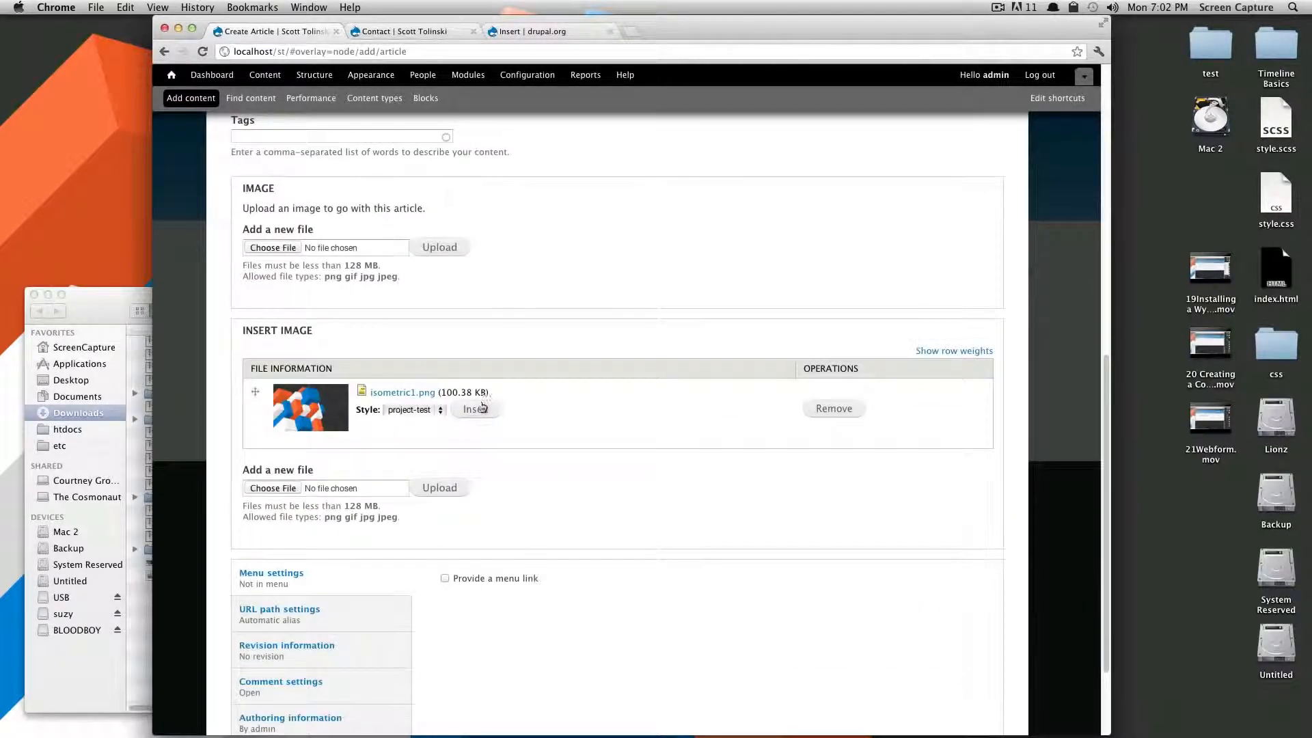
left_click(483, 408)
scroll(512, 345, "up", 10)
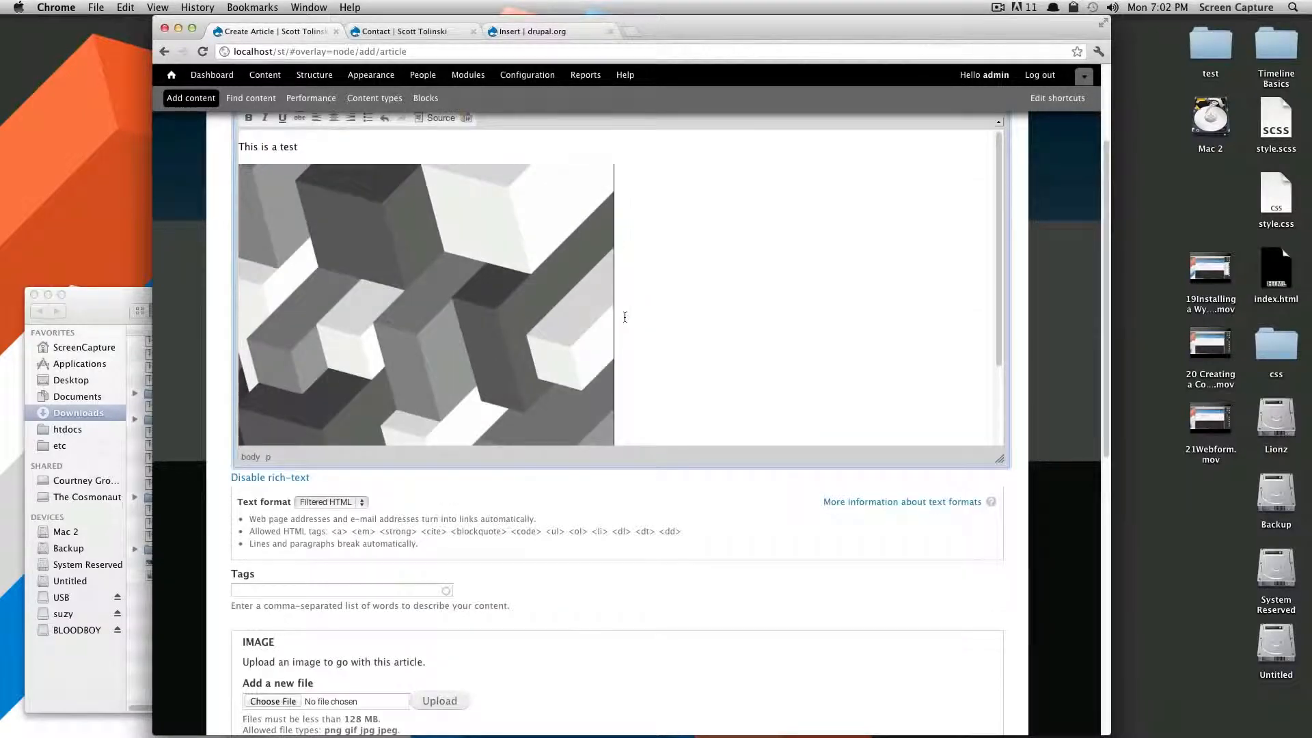
Insert two more copies of isometric1.png into the body and check their placement.
scroll(621, 444, "down", 5)
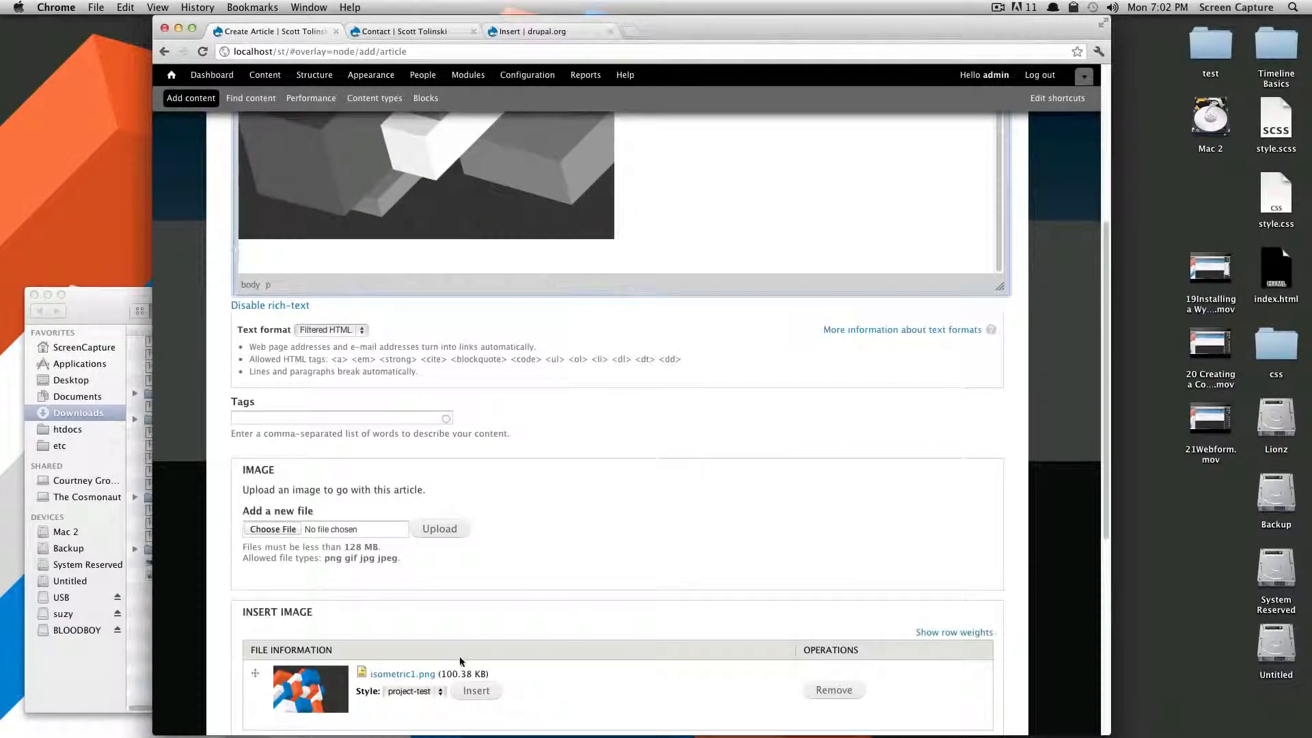
left_click(476, 691)
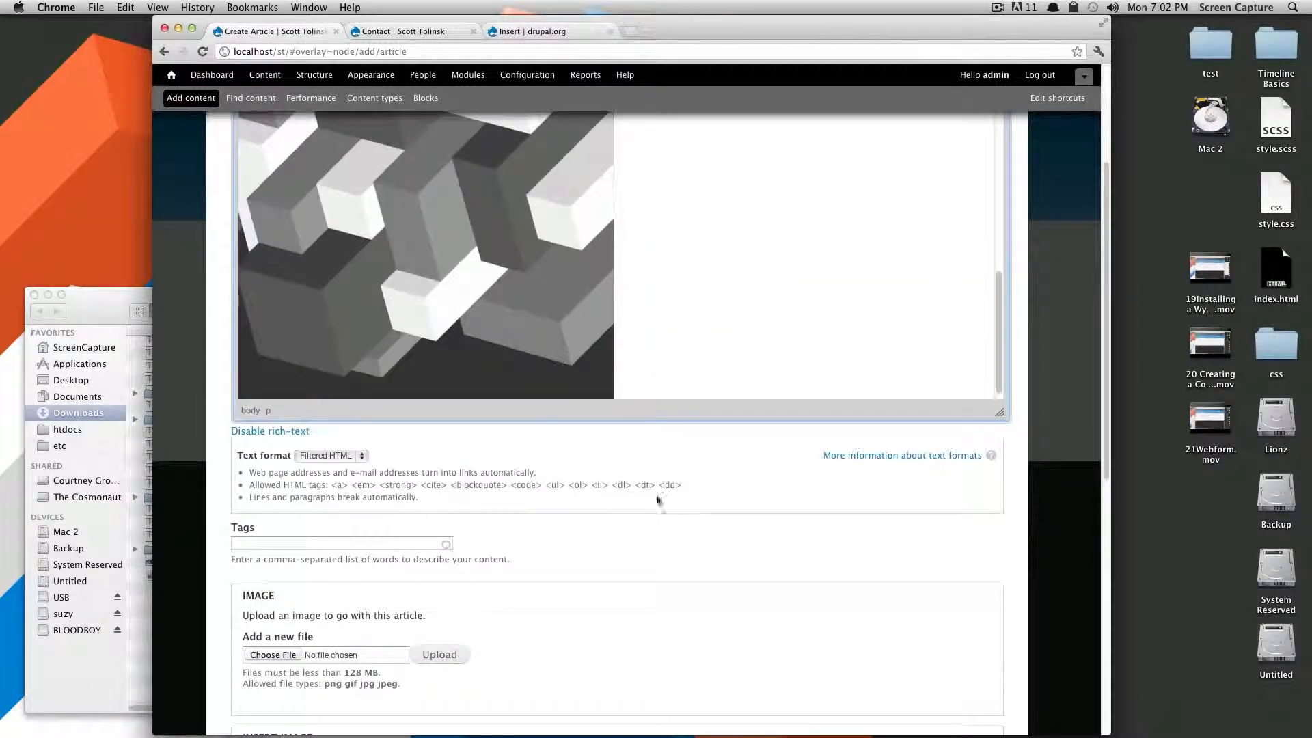
scroll(633, 652, "down", 3)
left_click(477, 625)
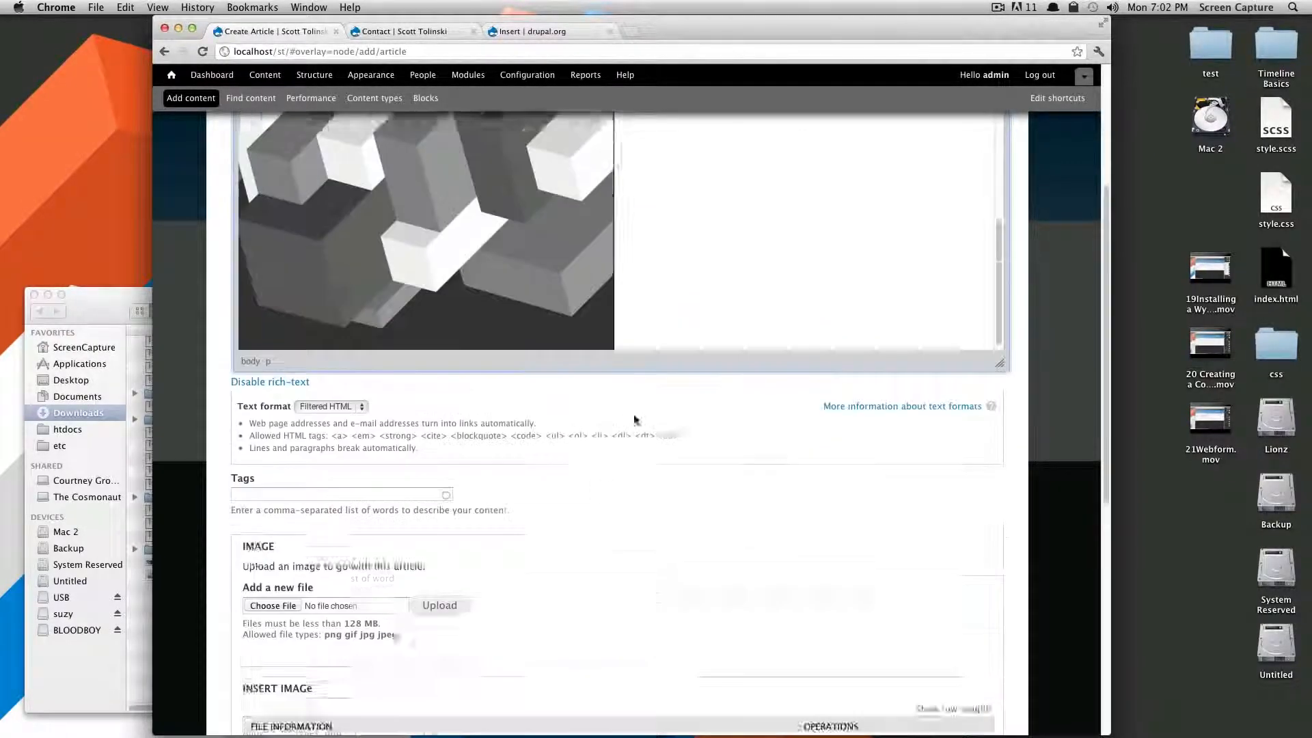
scroll(682, 265, "up", 5)
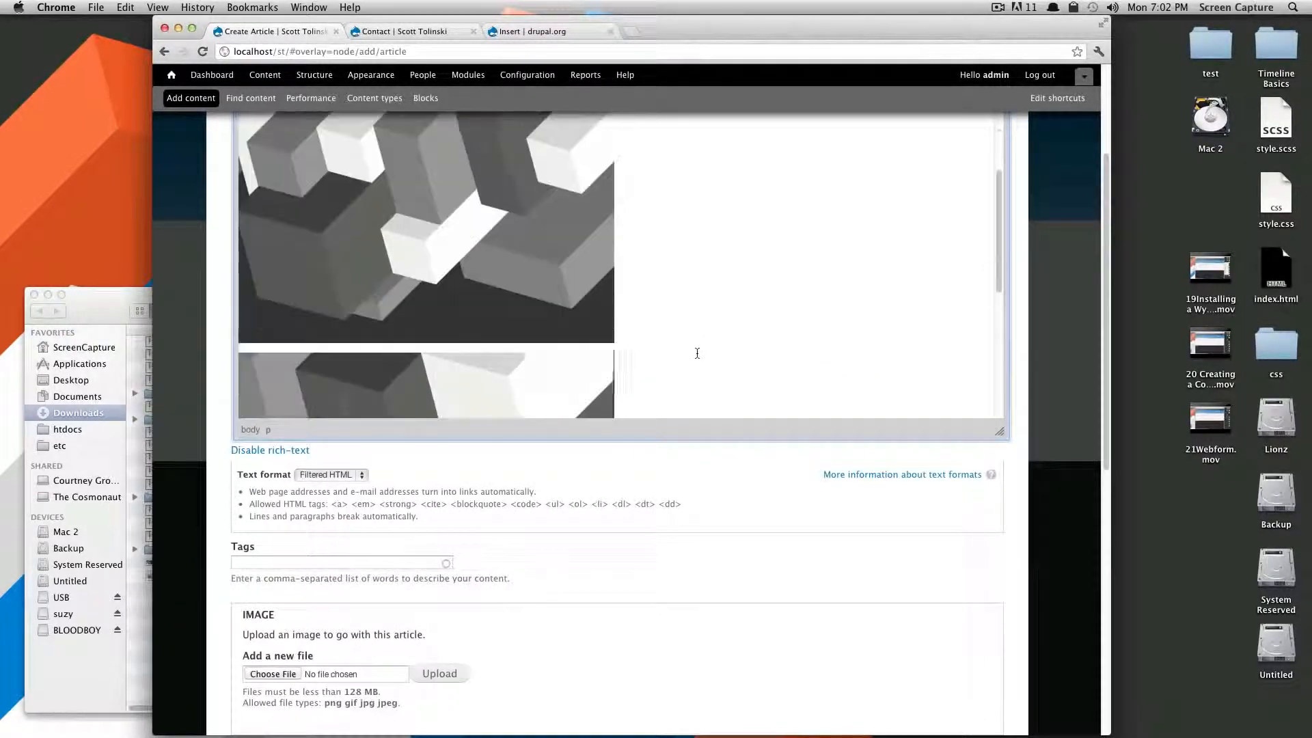
Start choosing another file for the article's Insert Image field and browse to the Desktop folder.
scroll(682, 372, "down", 3)
scroll(665, 615, "down", 5)
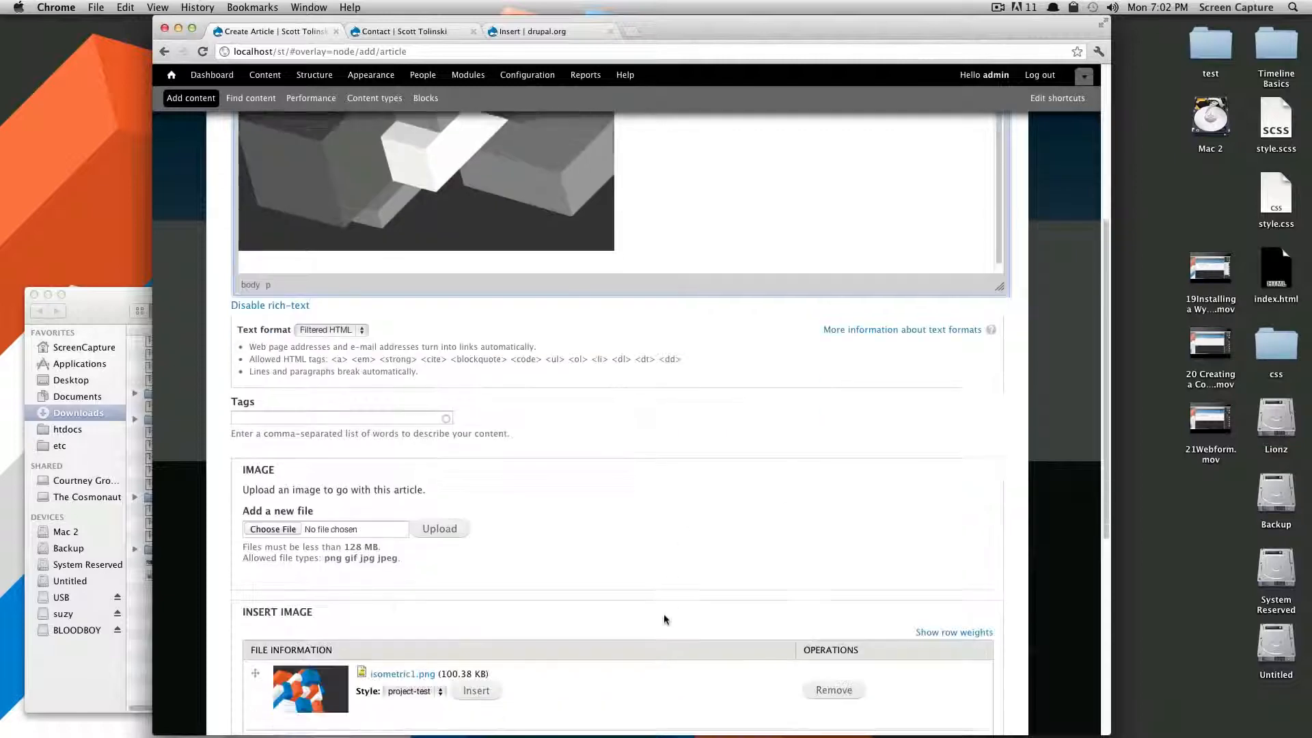
scroll(783, 597, "down", 2)
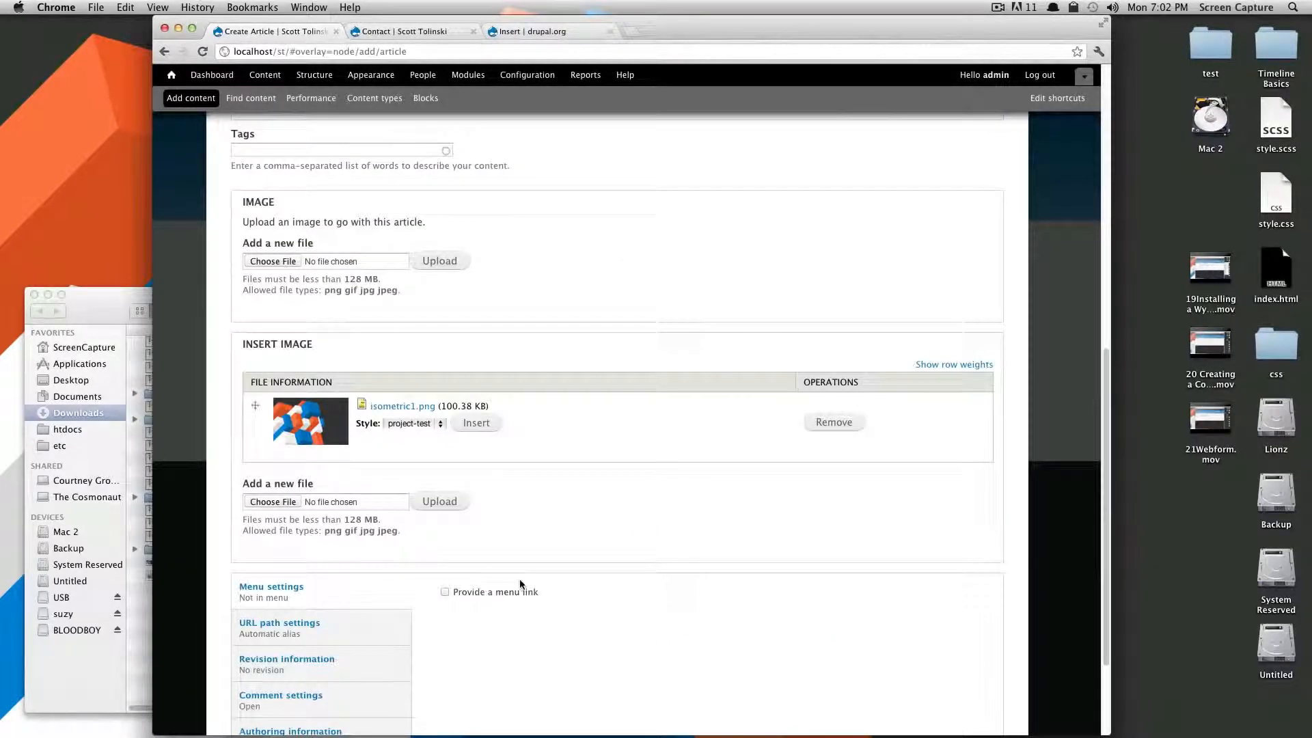
left_click(270, 502)
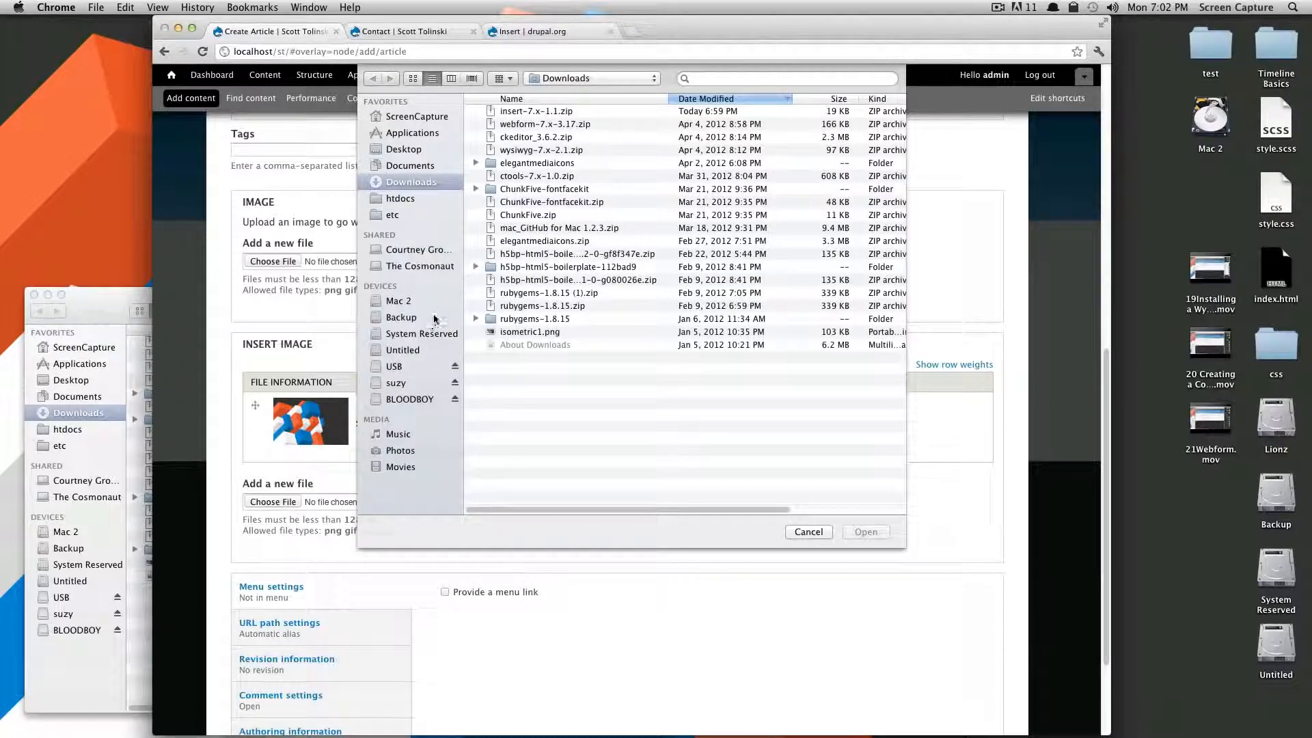
left_click(416, 166)
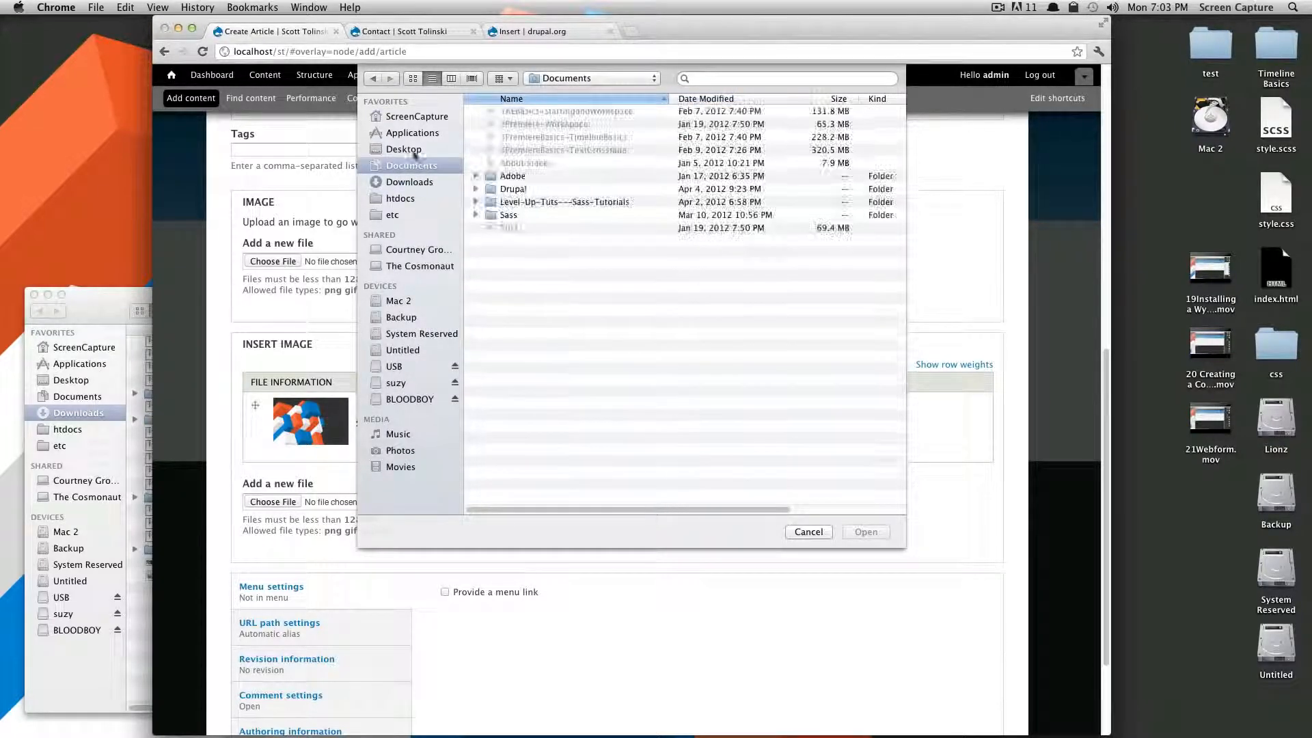
left_click(404, 146)
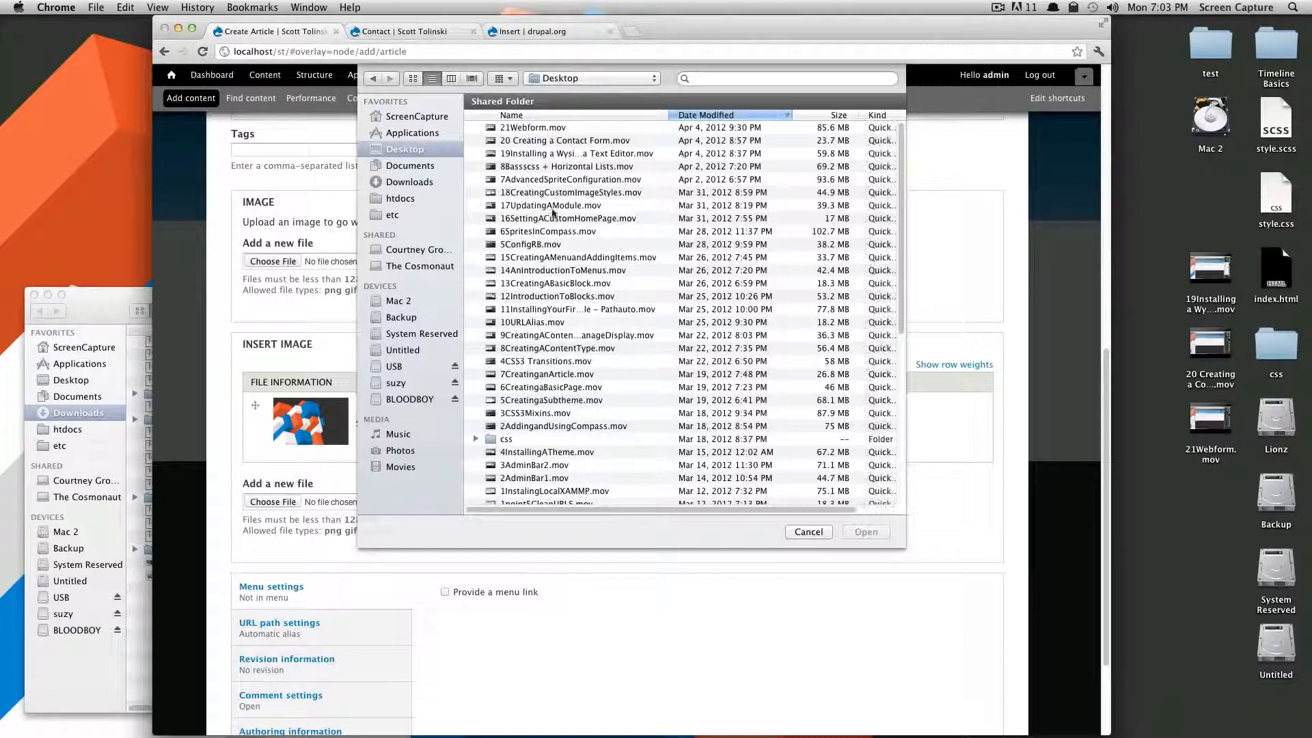
Choose "Screen Shot 2012-04-09 at 7.03.10 PM" from the Desktop and upload it to the Insert Image field.
scroll(735, 190, "down", 5)
scroll(735, 190, "down", 4)
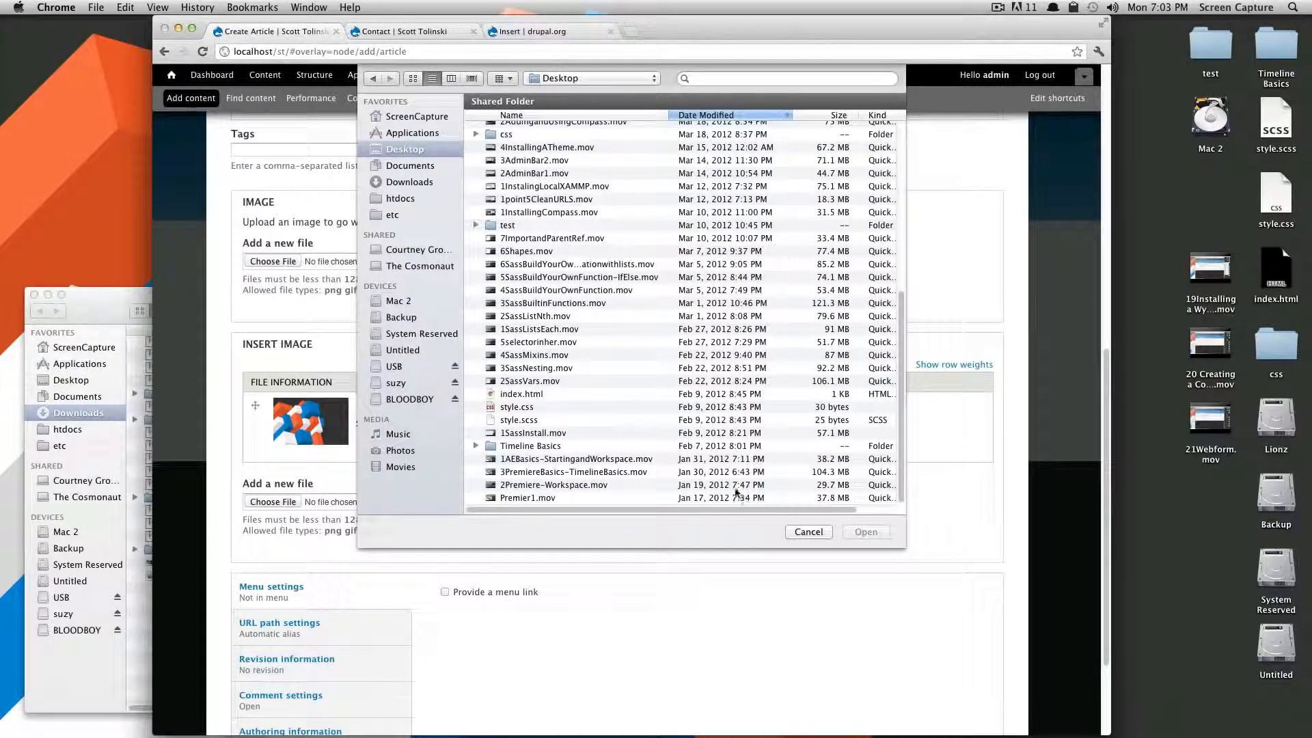
scroll(681, 430, "up", 10)
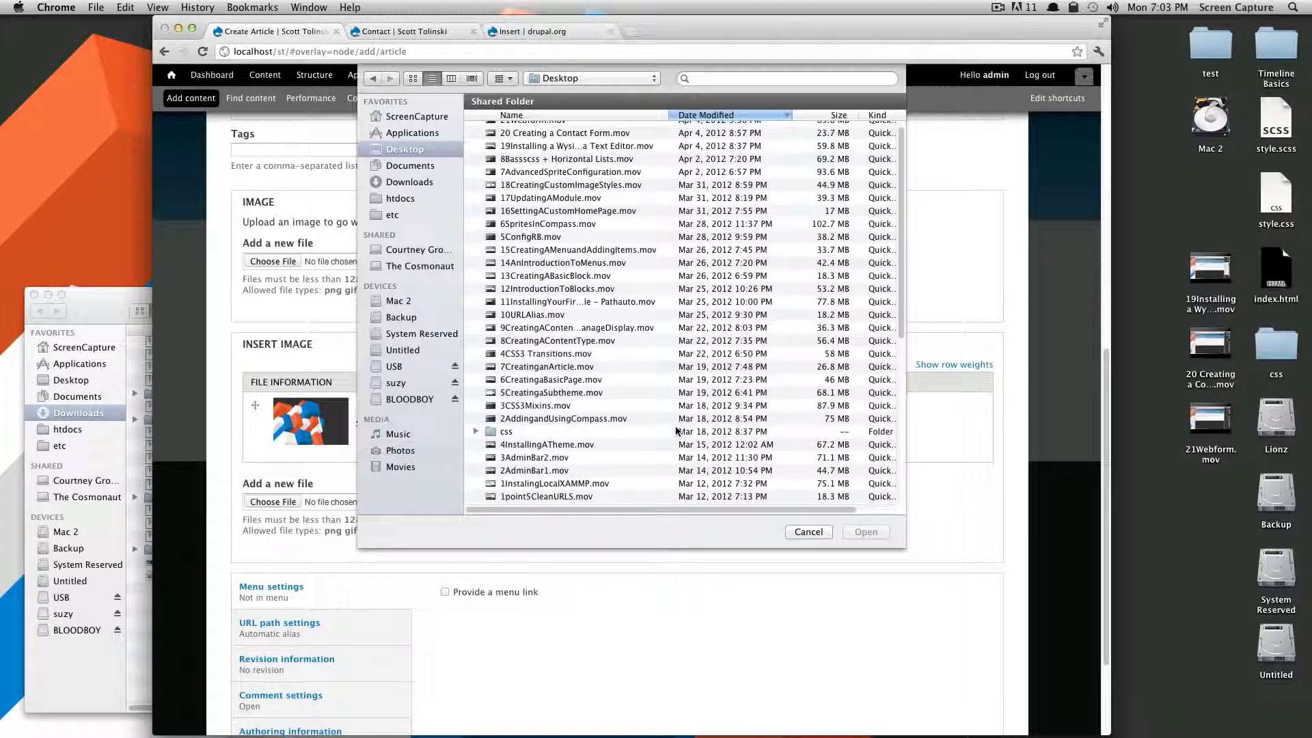
scroll(588, 267, "up", 1)
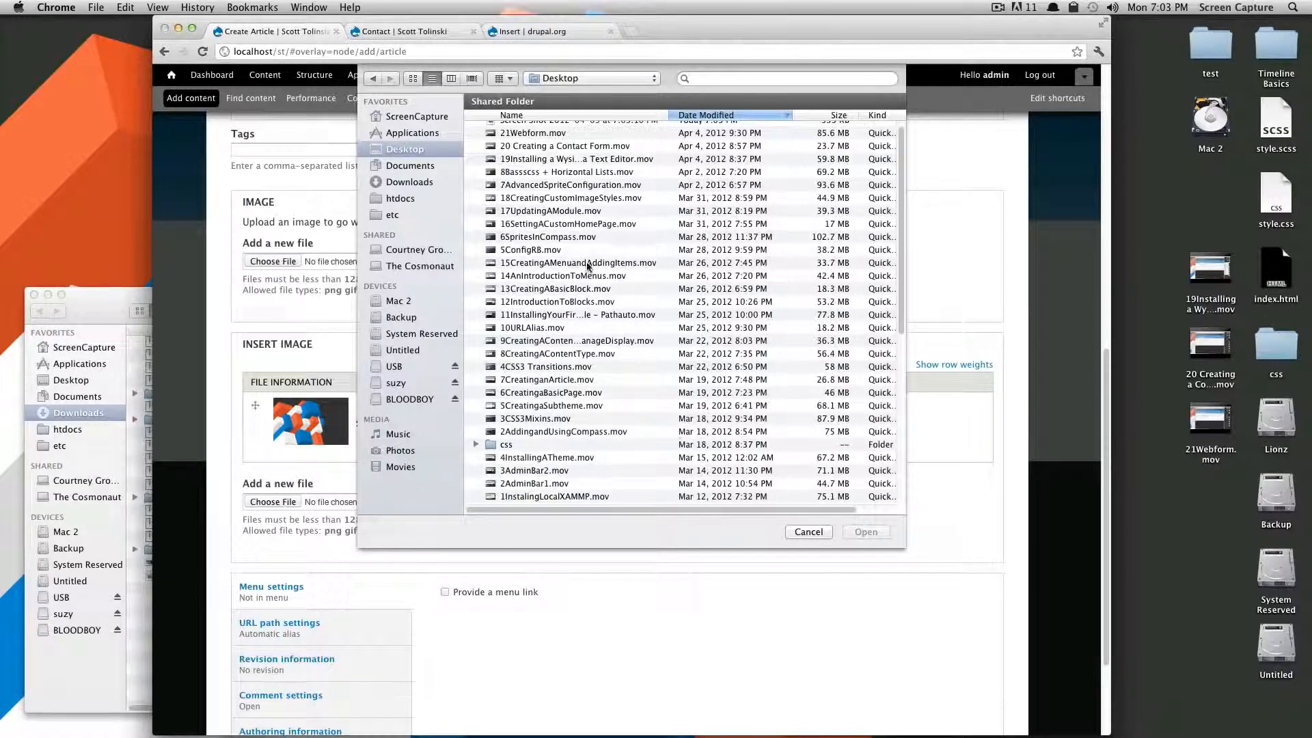
scroll(610, 356, "up", 1)
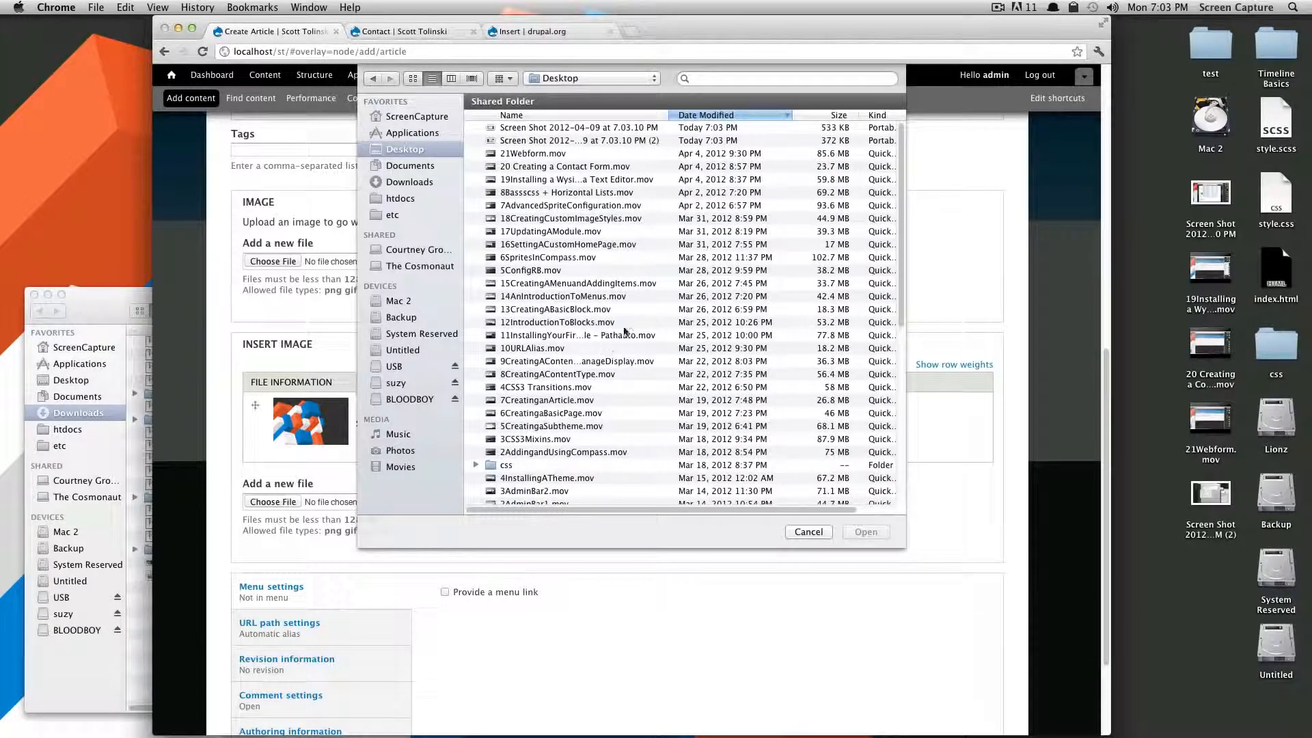
left_click(537, 141)
left_click(541, 128)
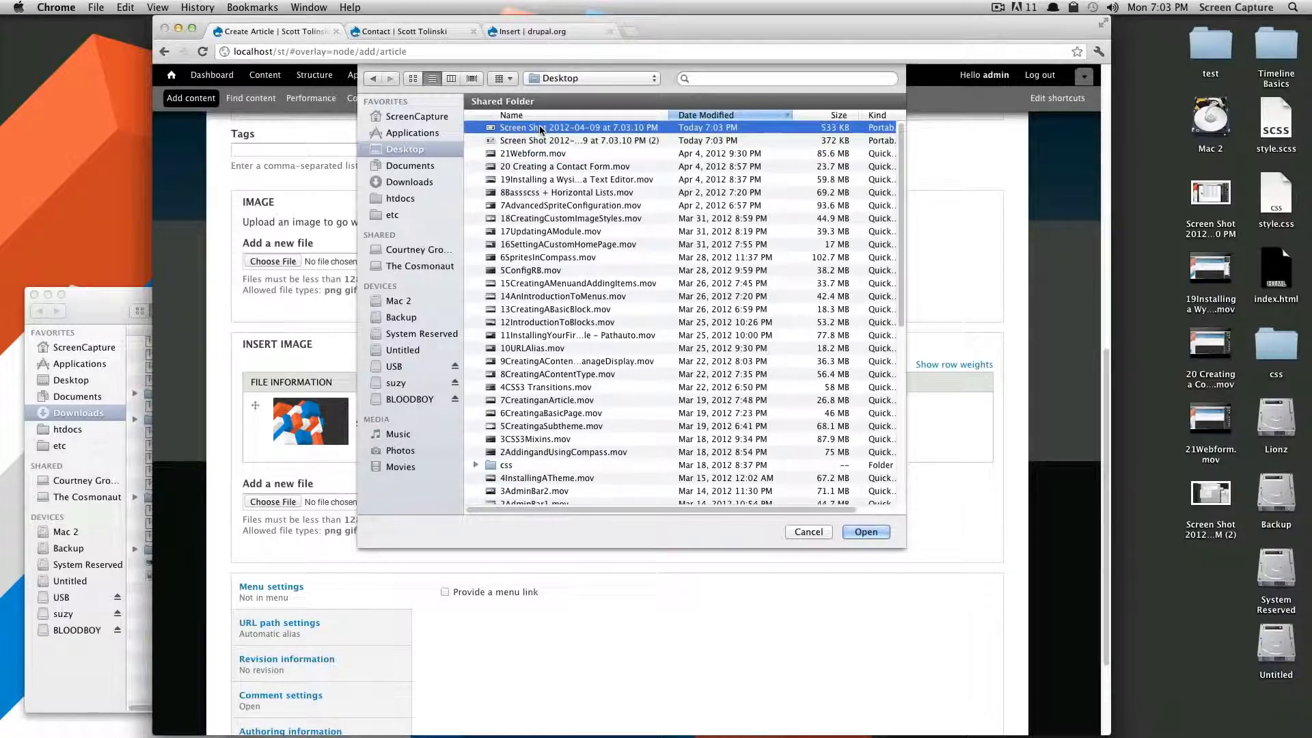
double_click(540, 129)
left_click(453, 504)
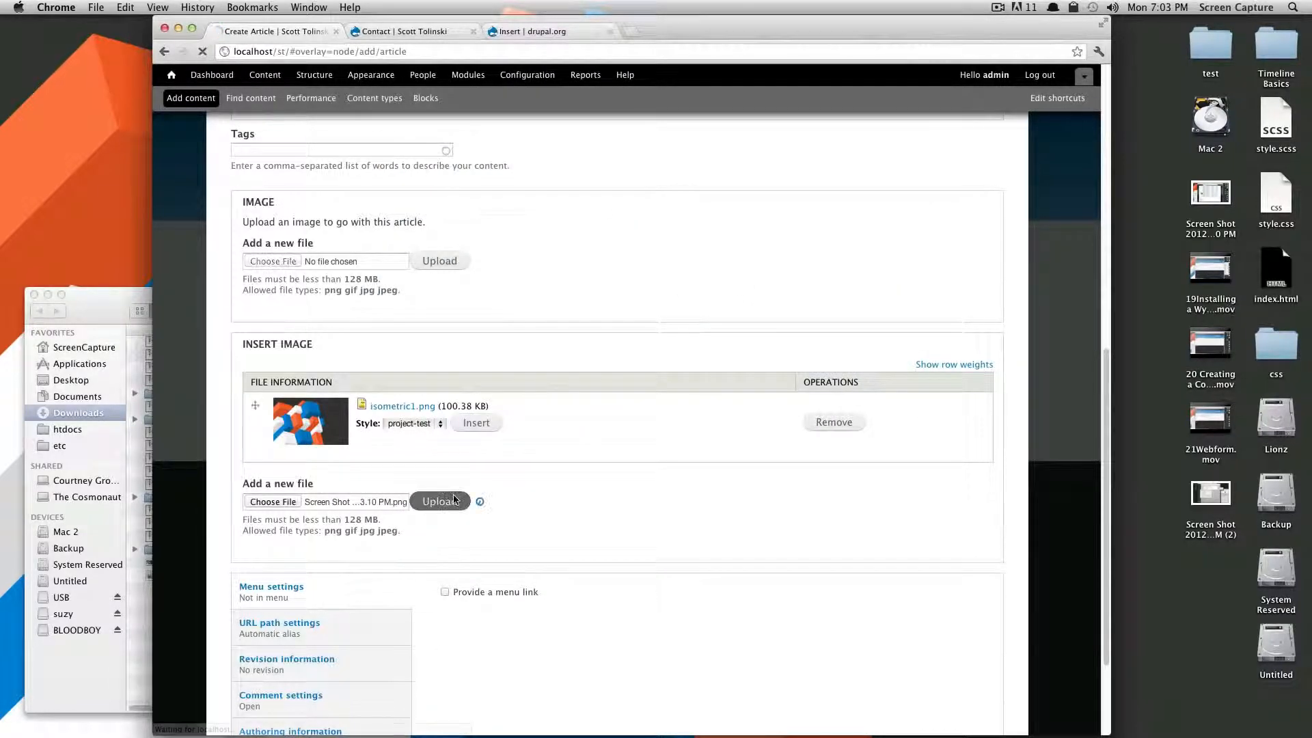
Insert the uploaded screen shot into the body with the project-test style and check it there.
left_click(427, 493)
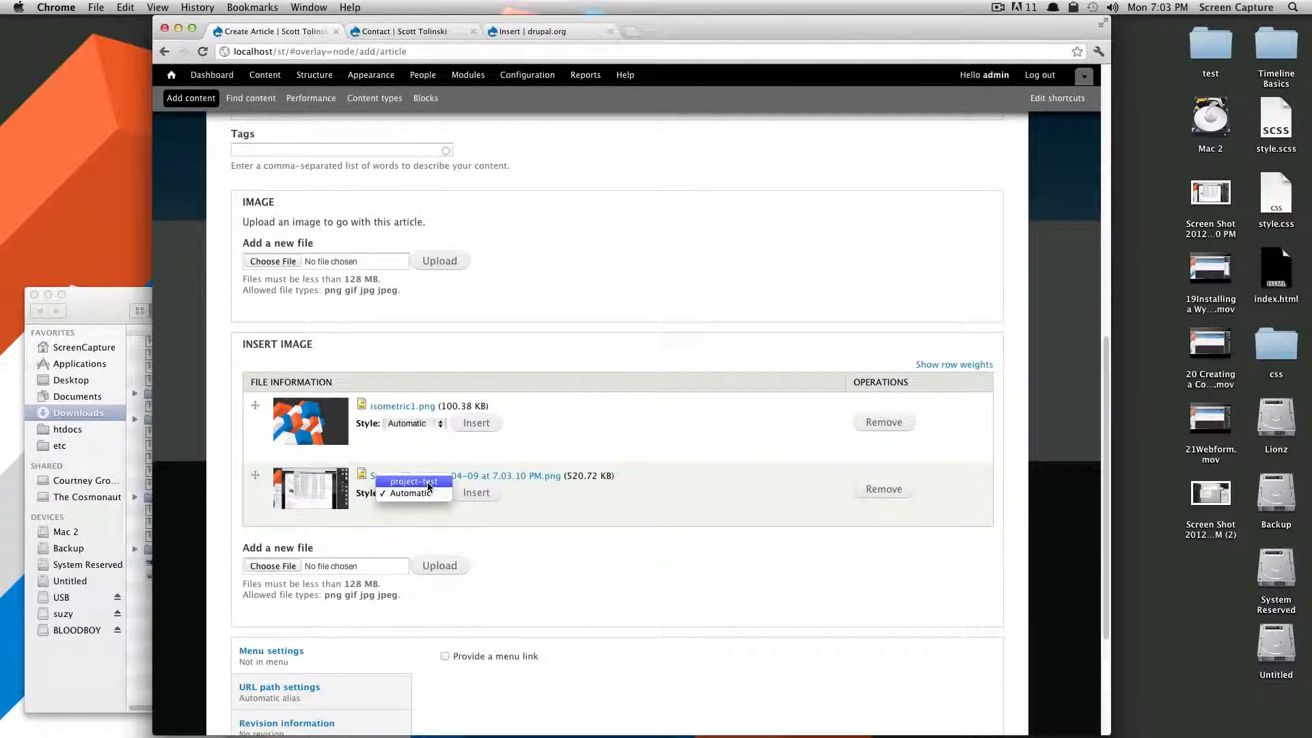
left_click(414, 481)
scroll(524, 489, "up", 6)
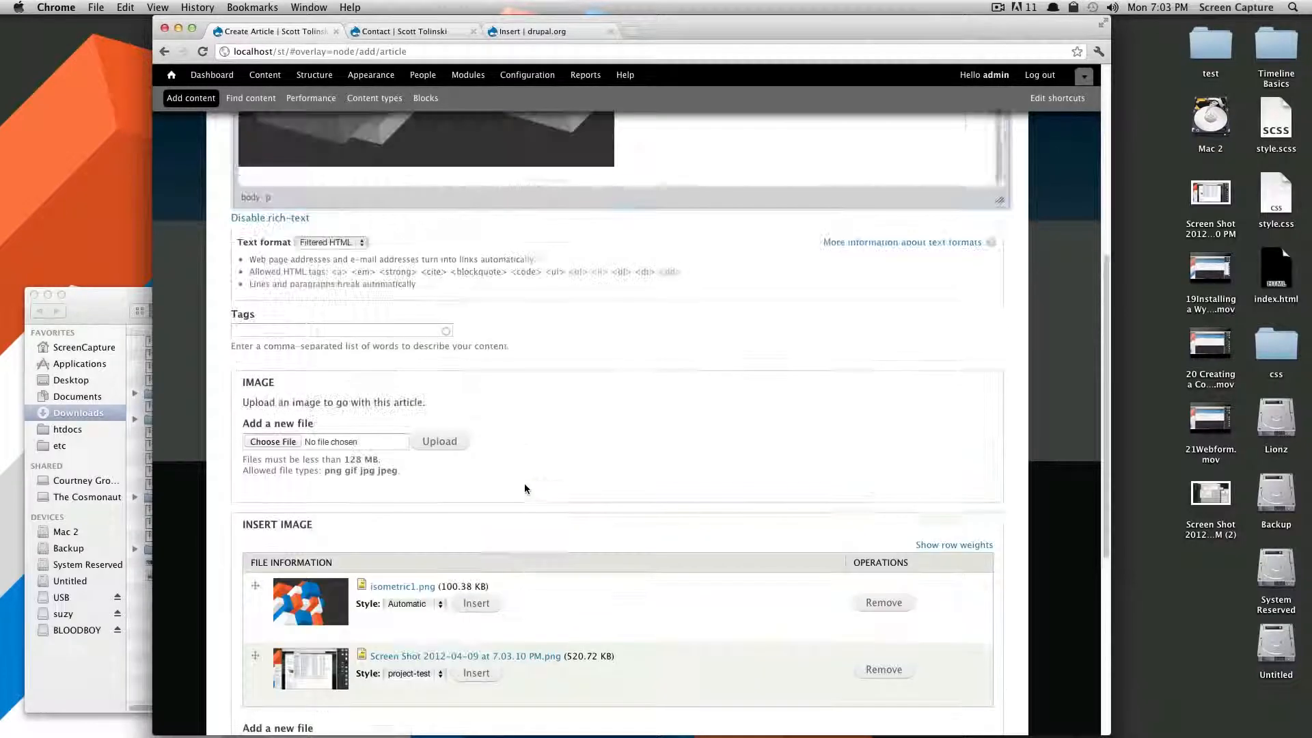
scroll(682, 303, "down", 3)
scroll(686, 309, "down", 3)
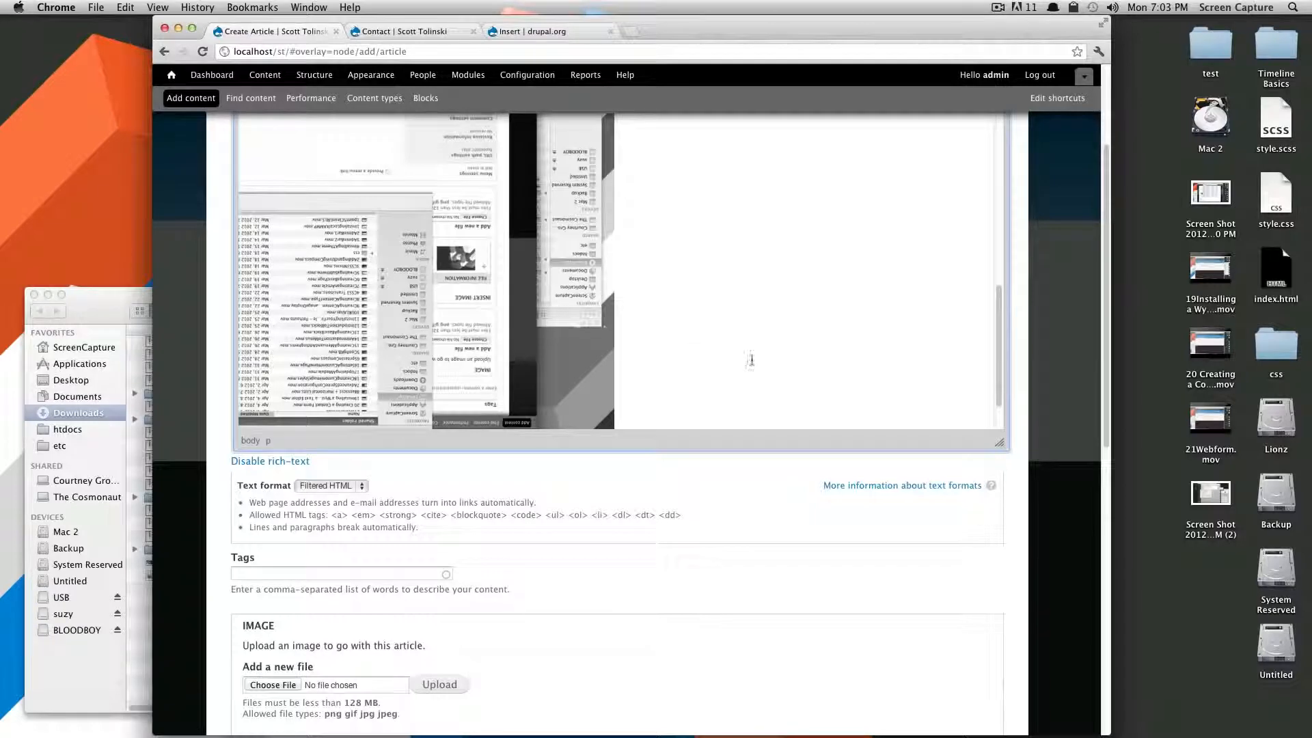
Insert the screen shot into the body again with the Automatic style and check its size in the editor.
scroll(740, 504, "down", 10)
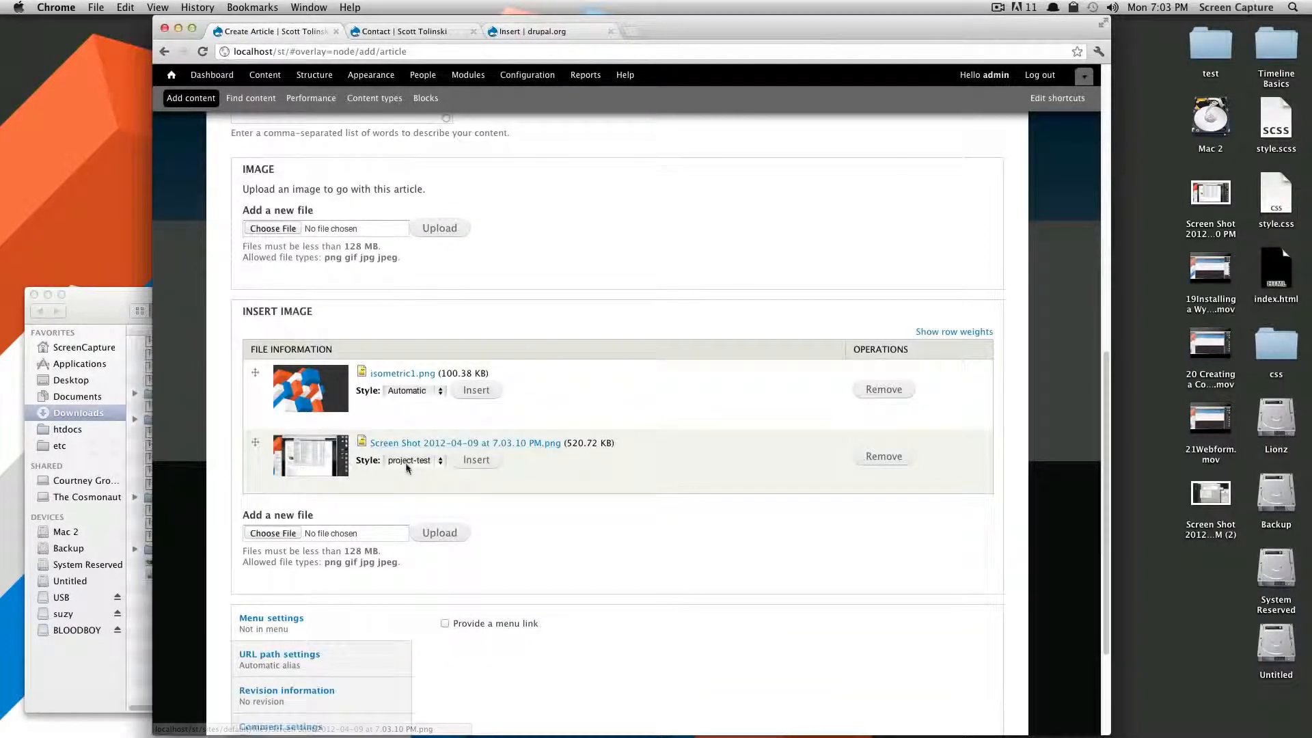
left_click(405, 460)
left_click(412, 472)
left_click(476, 459)
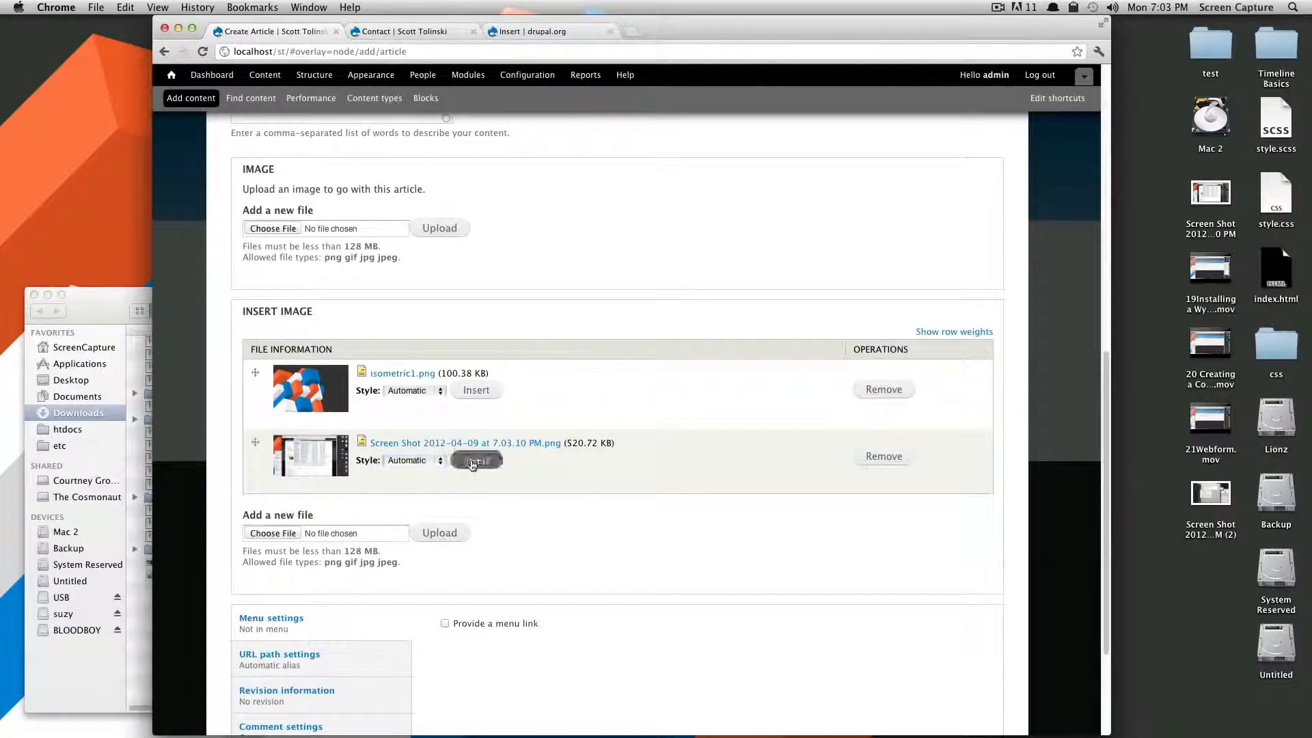
scroll(653, 334, "up", 6)
scroll(649, 345, "up", 8)
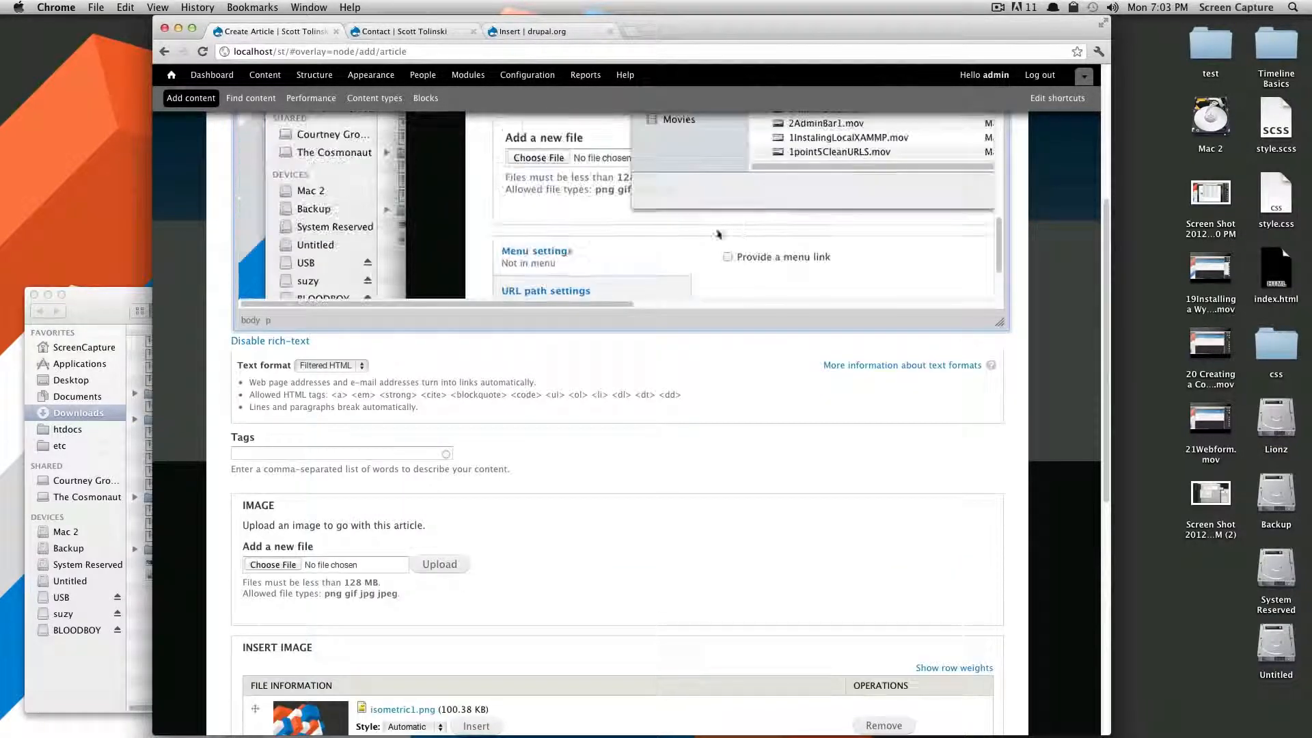
scroll(1042, 307, "up", 5)
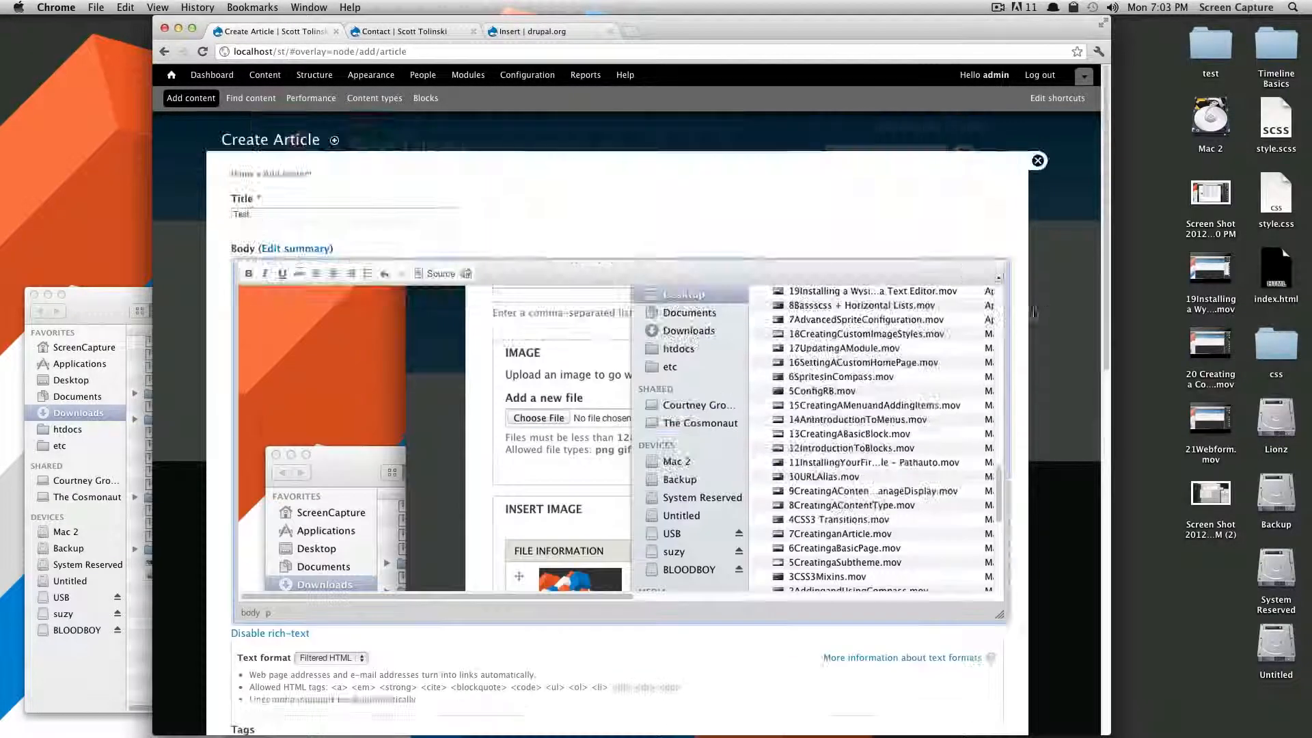
scroll(629, 359, "up", 3)
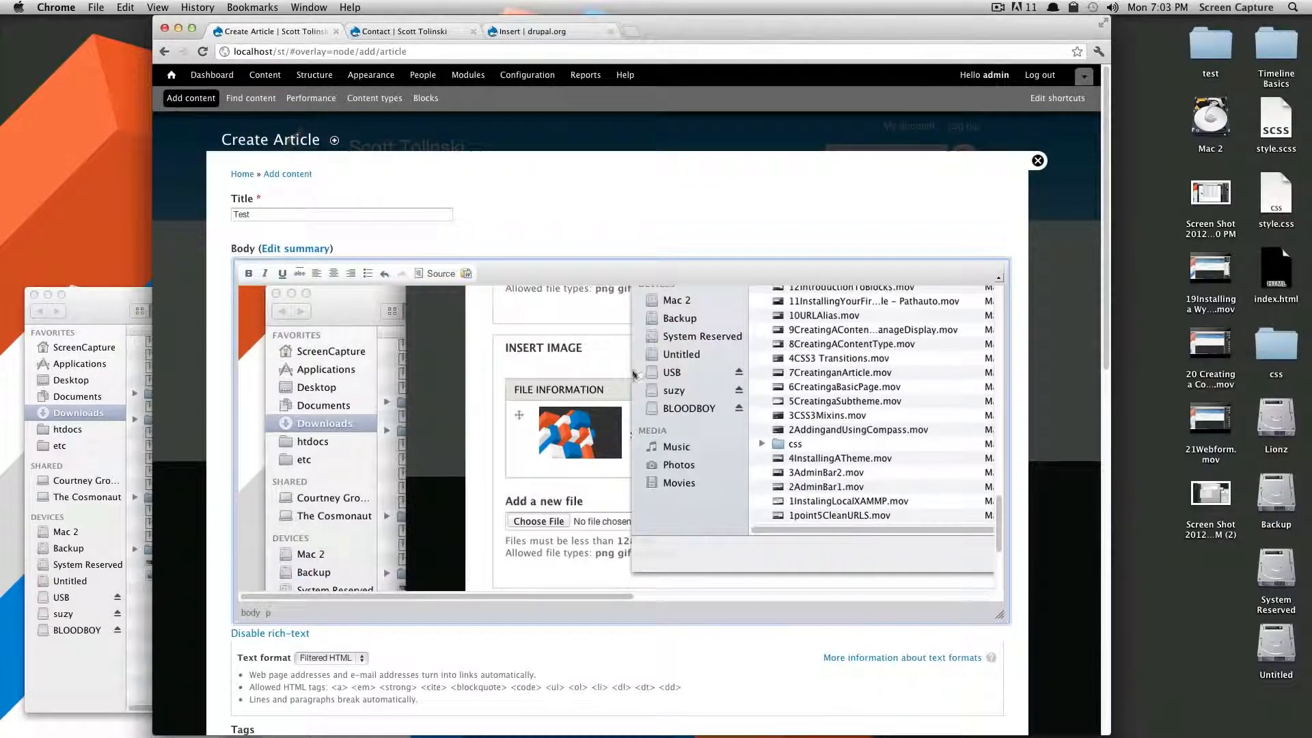
Save the Test article with the inserted images.
scroll(210, 324, "down", 3)
scroll(210, 324, "down", 10)
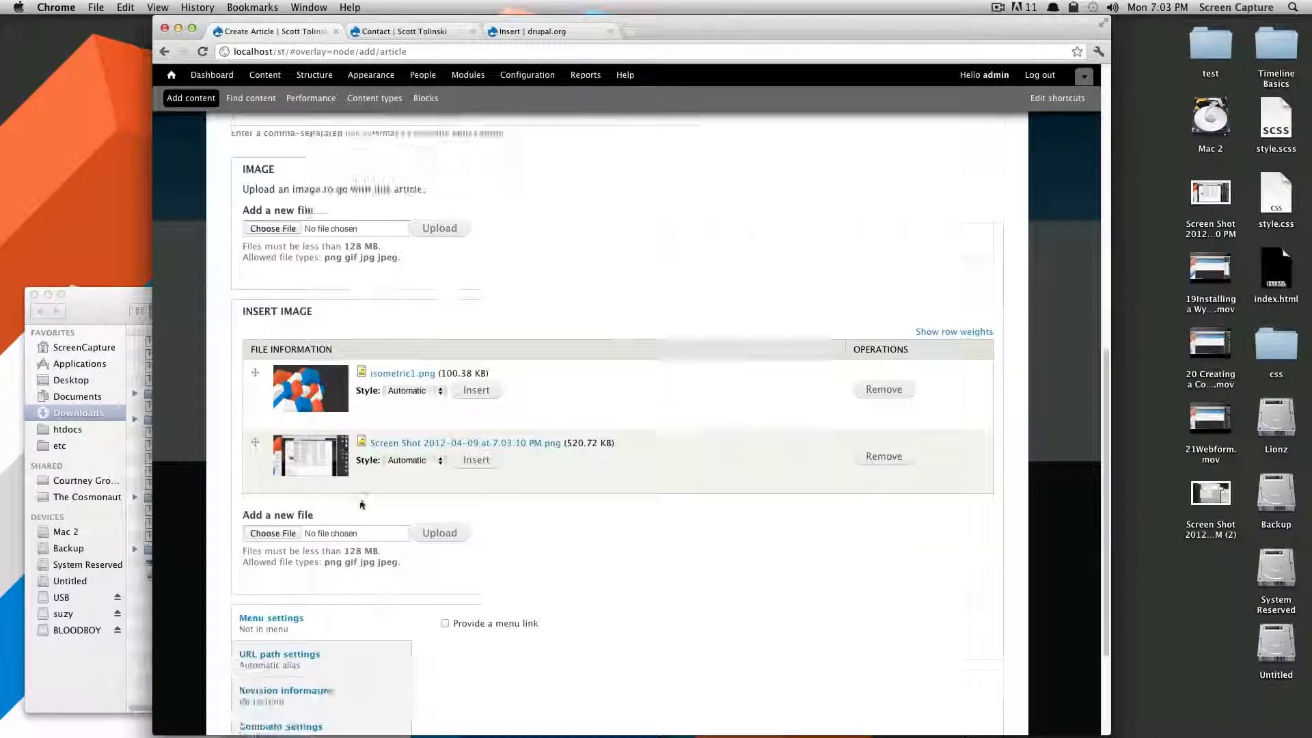
left_click(253, 666)
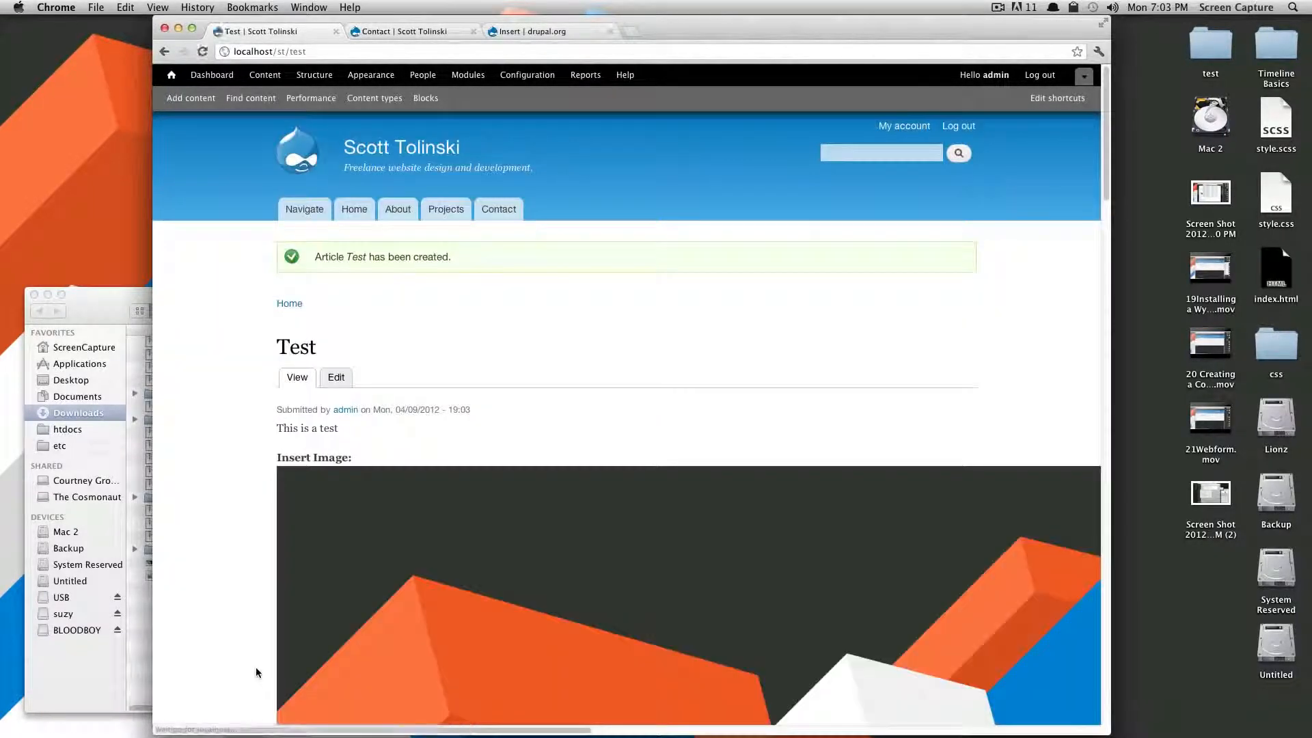
Examine how the saved Test article displays its body and the Insert Image field's label and images.
scroll(441, 371, "down", 10)
scroll(441, 371, "down", 15)
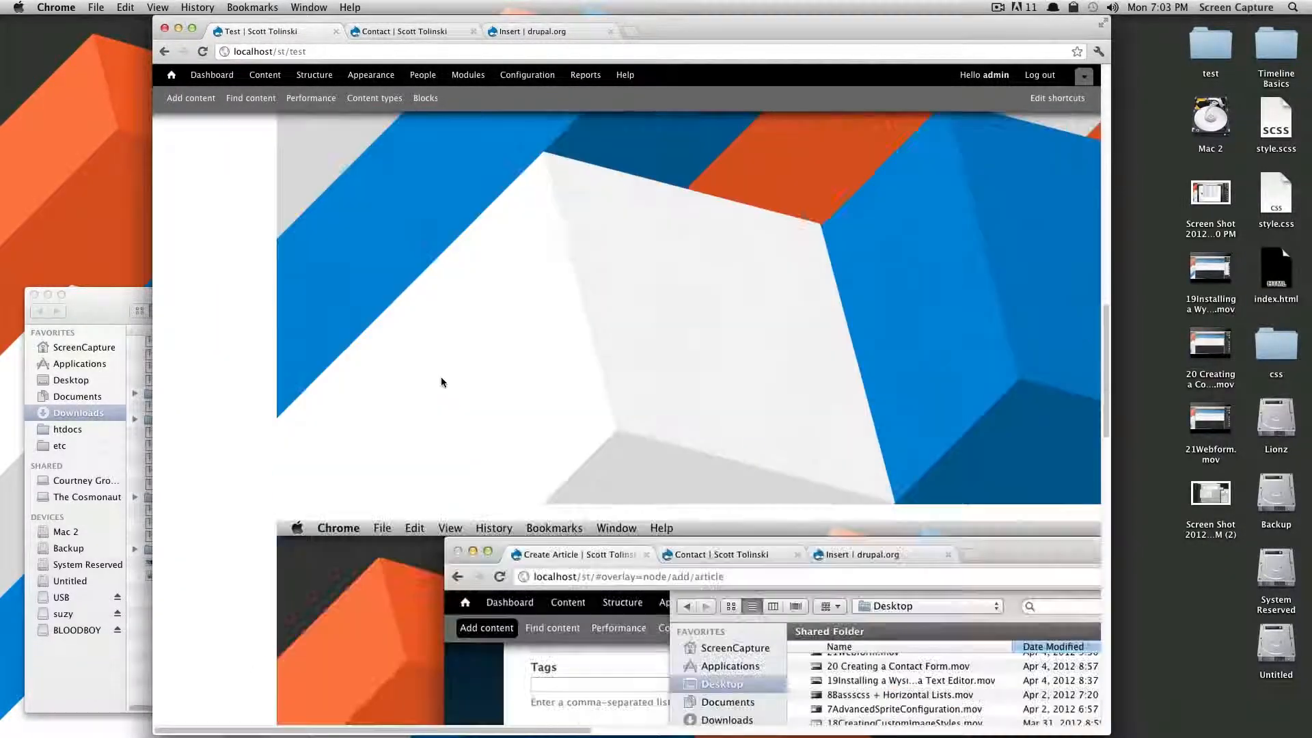
scroll(443, 387, "up", 20)
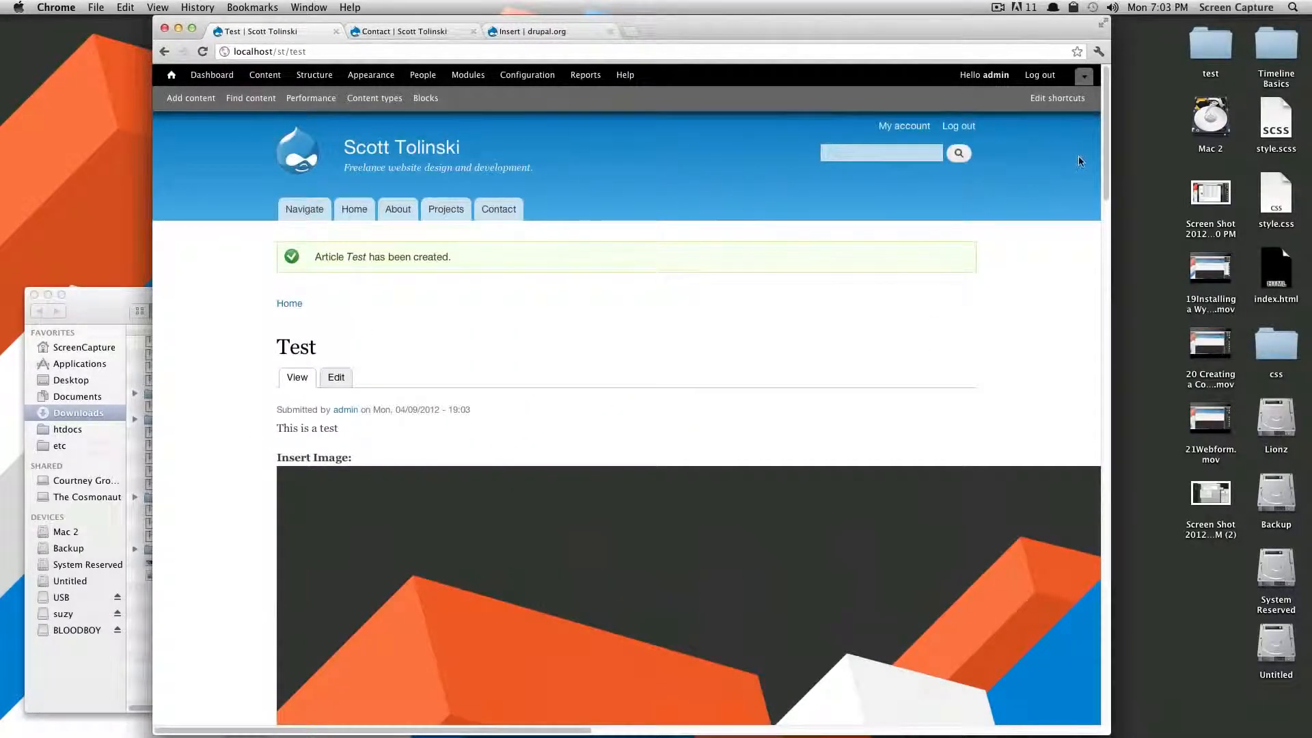
left_click_drag(1107, 138, 1112, 169)
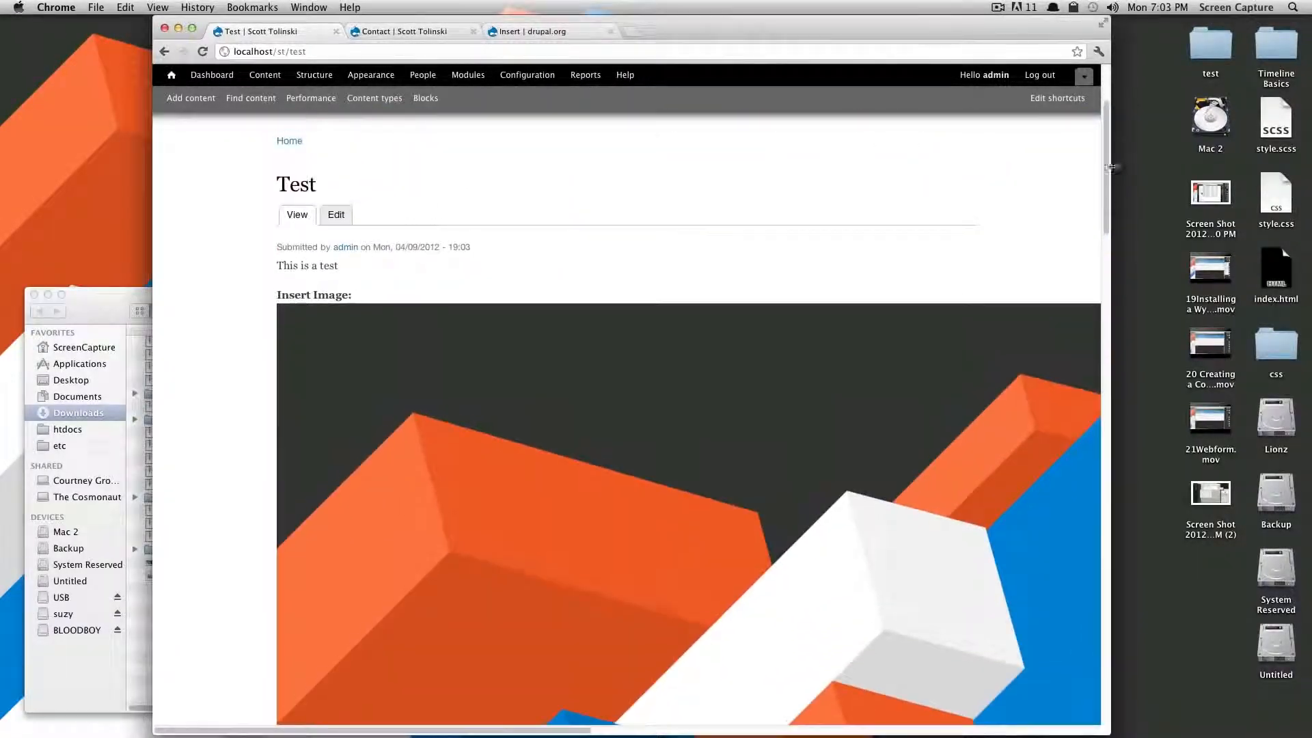
left_click_drag(362, 295, 289, 294)
scroll(335, 301, "up", 5)
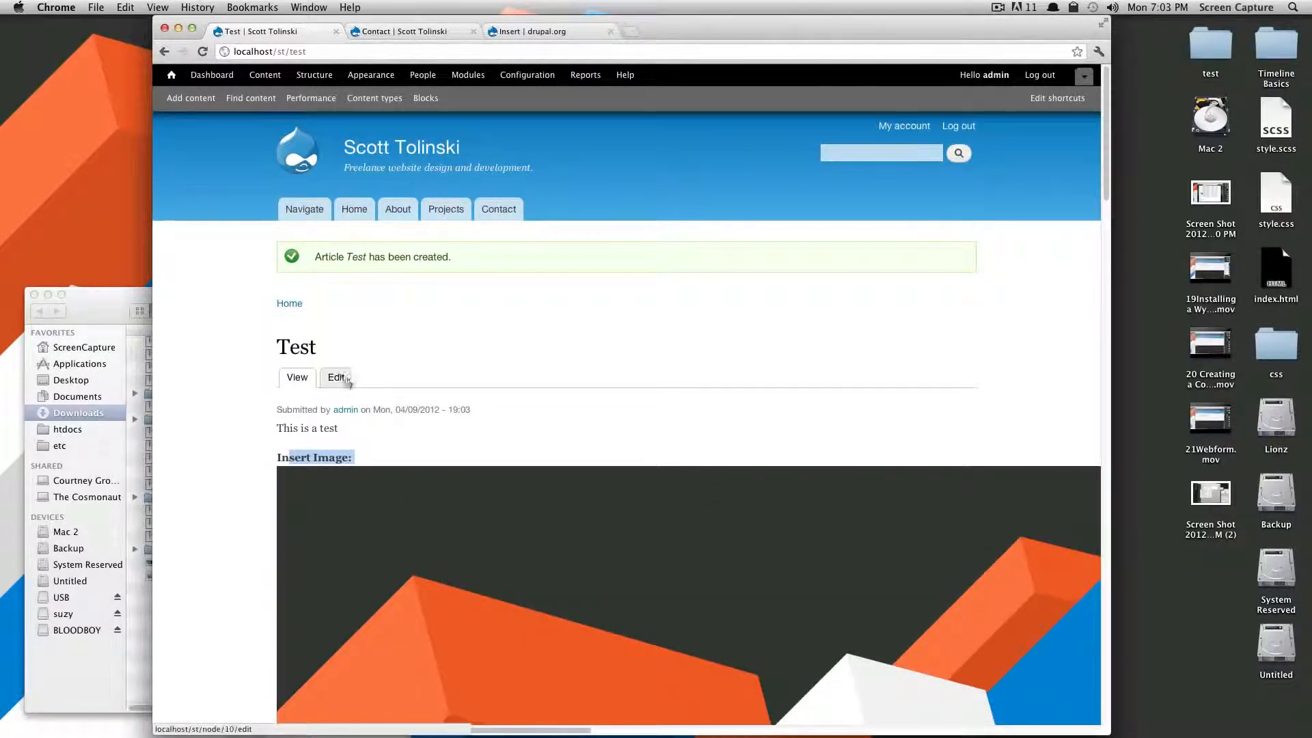
Open the display settings of the Article content type.
left_click(164, 52)
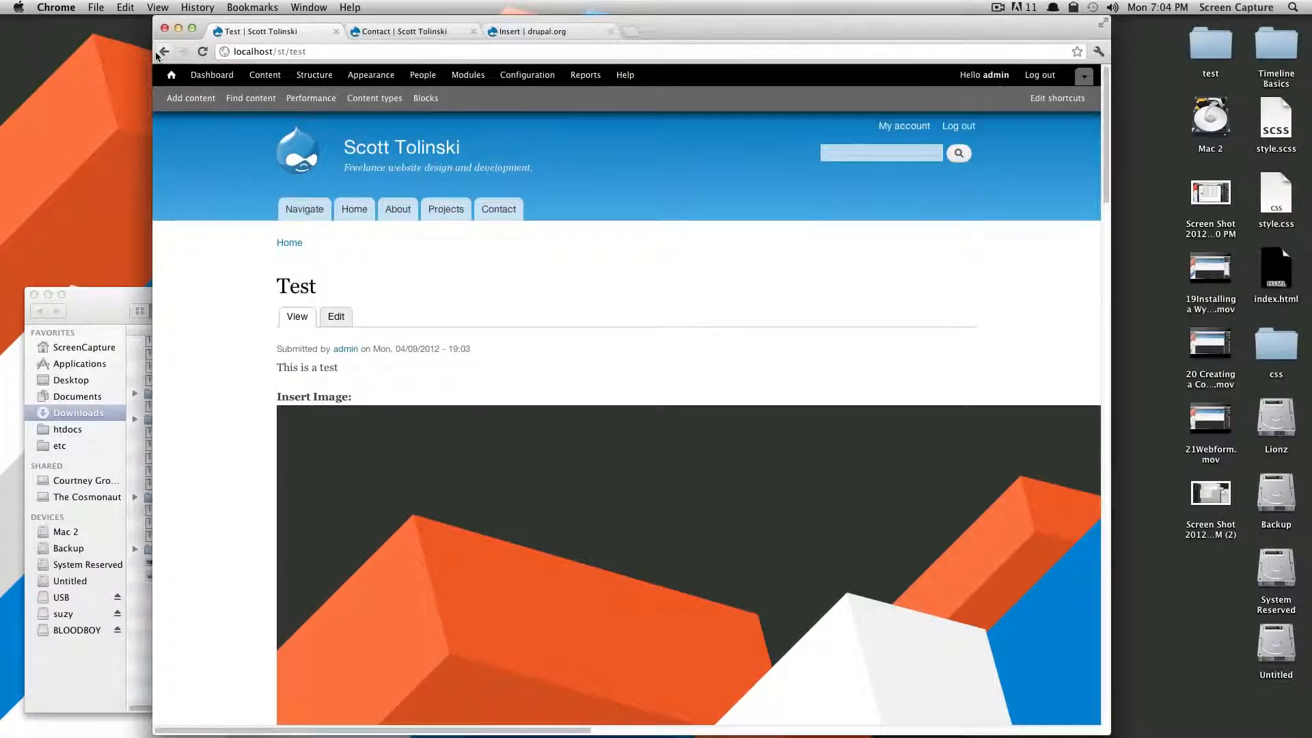
left_click(191, 98)
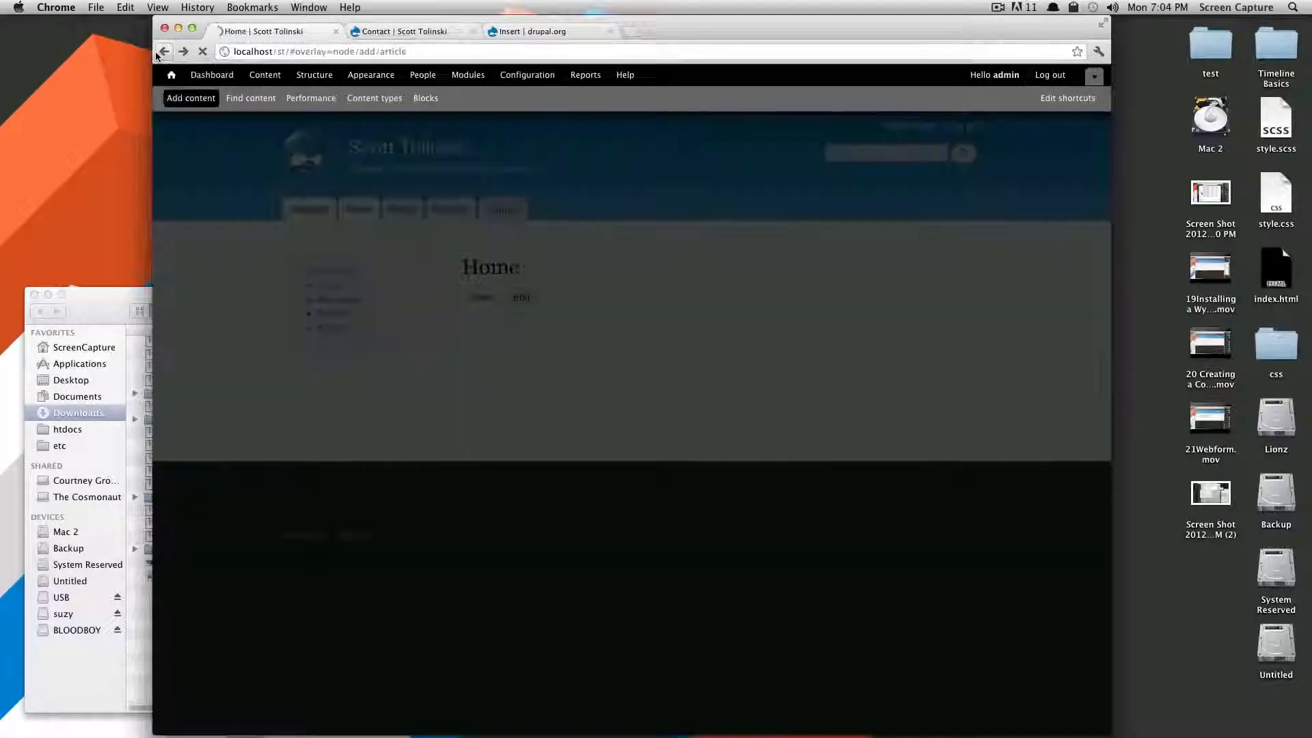
left_click(353, 98)
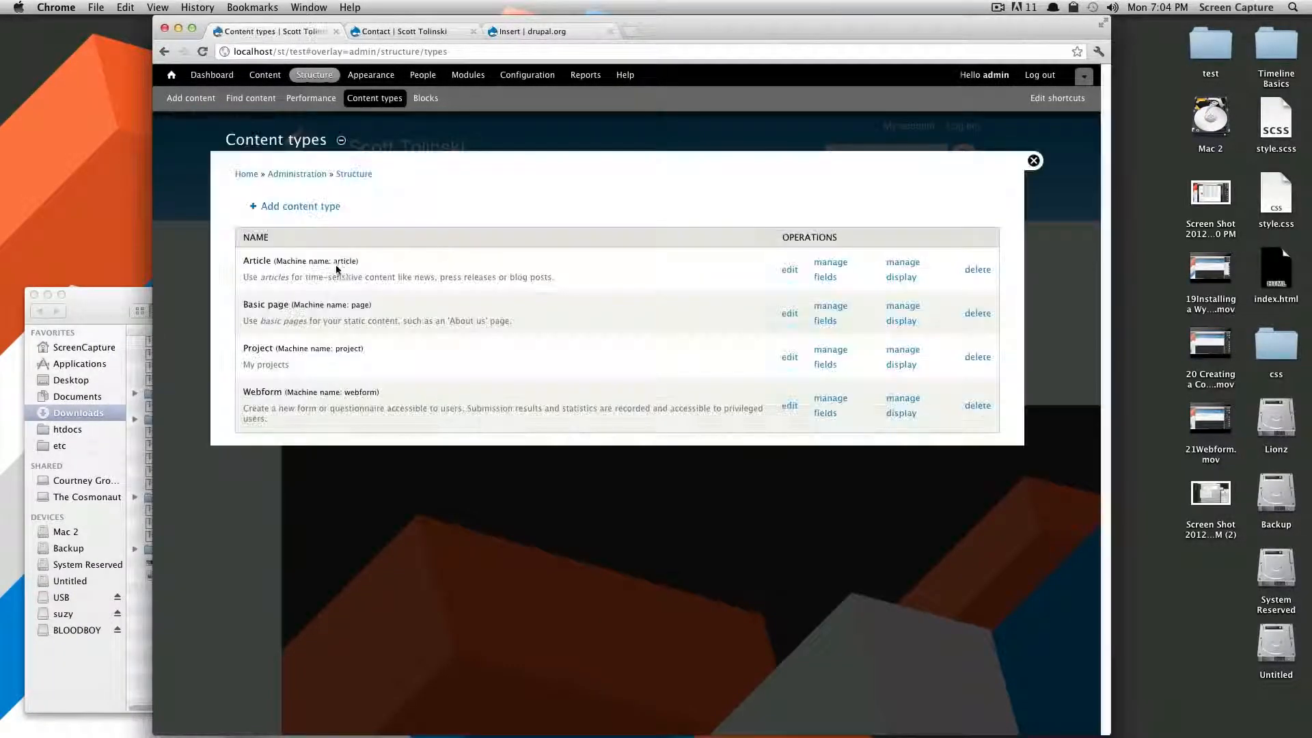
left_click(822, 277)
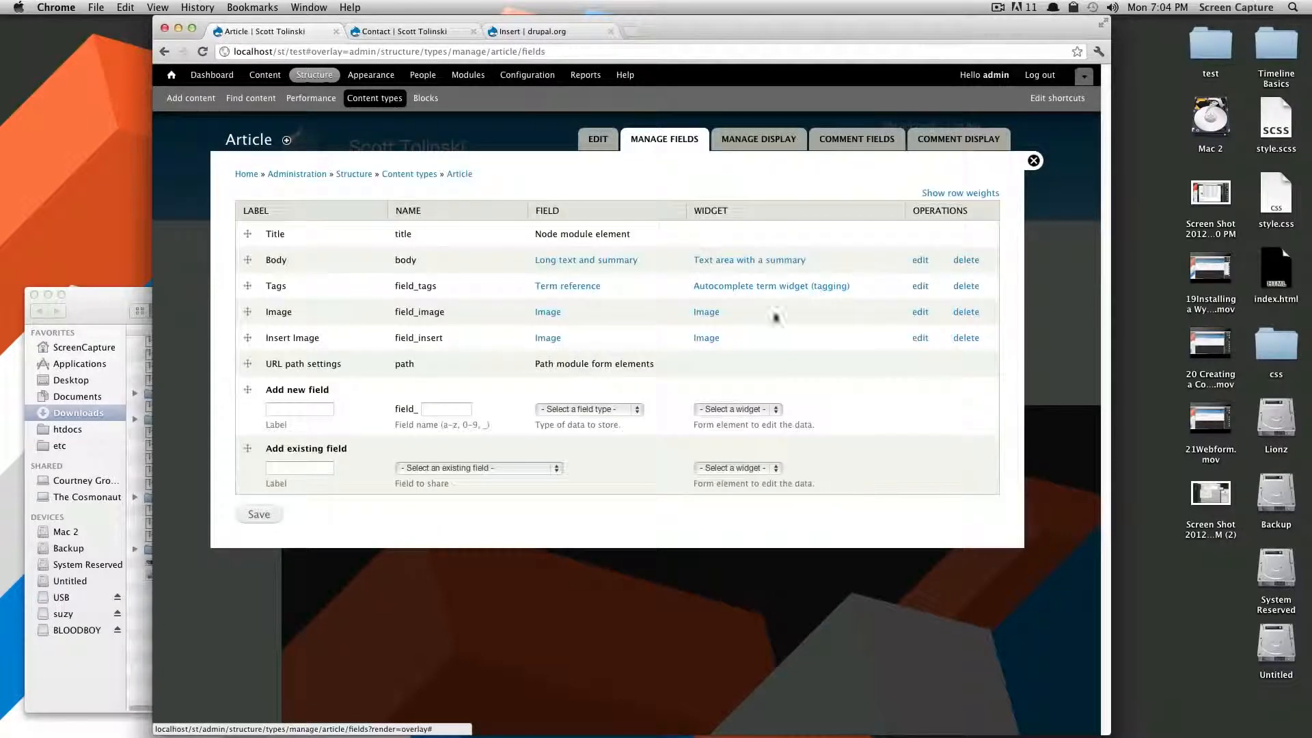
left_click(765, 145)
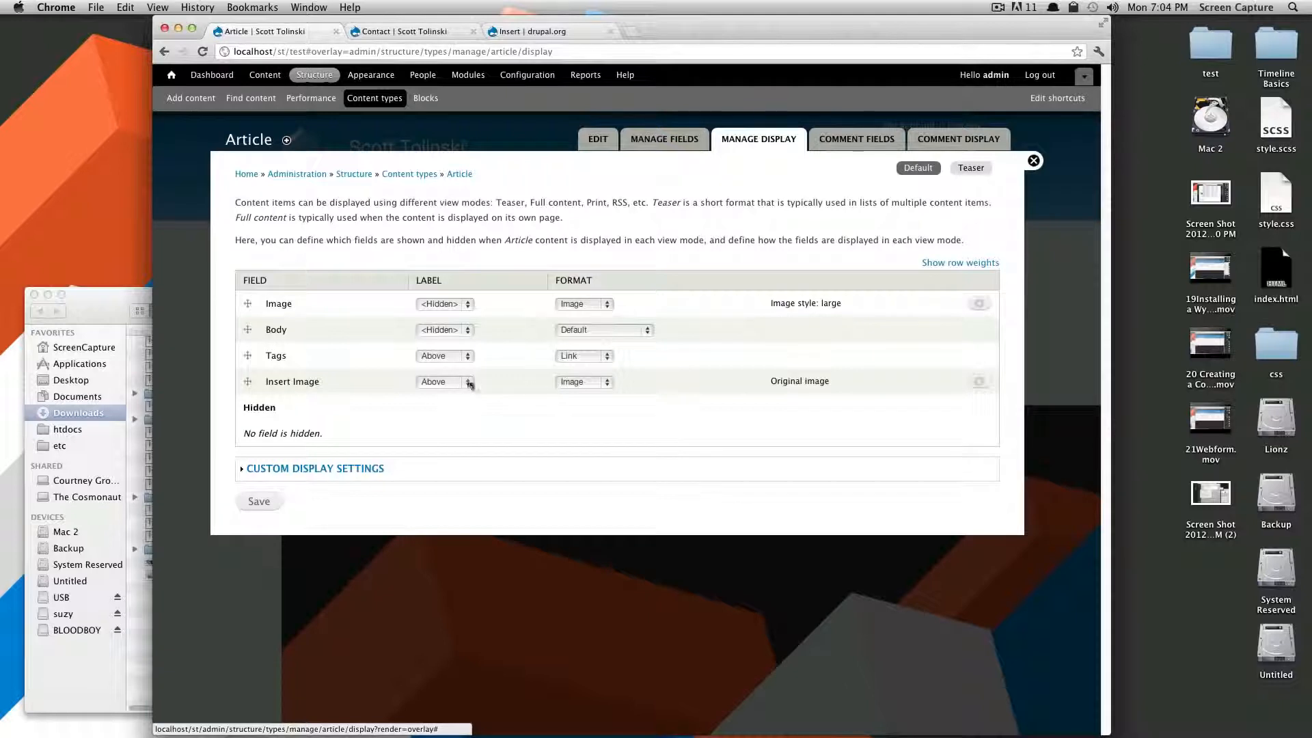
Set both the label and format of Article's Insert Image field to <Hidden>, save the display settings and return to the Test article.
left_click(470, 385)
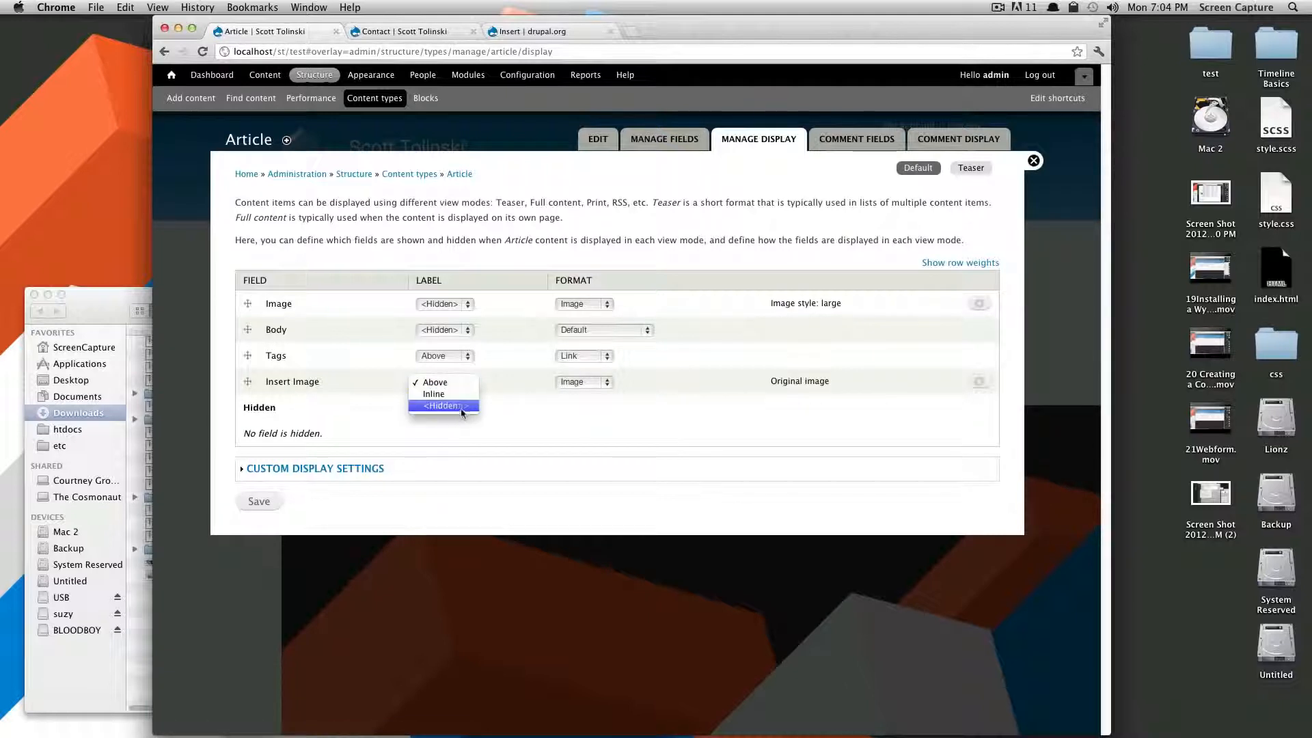
left_click(463, 406)
left_click(583, 384)
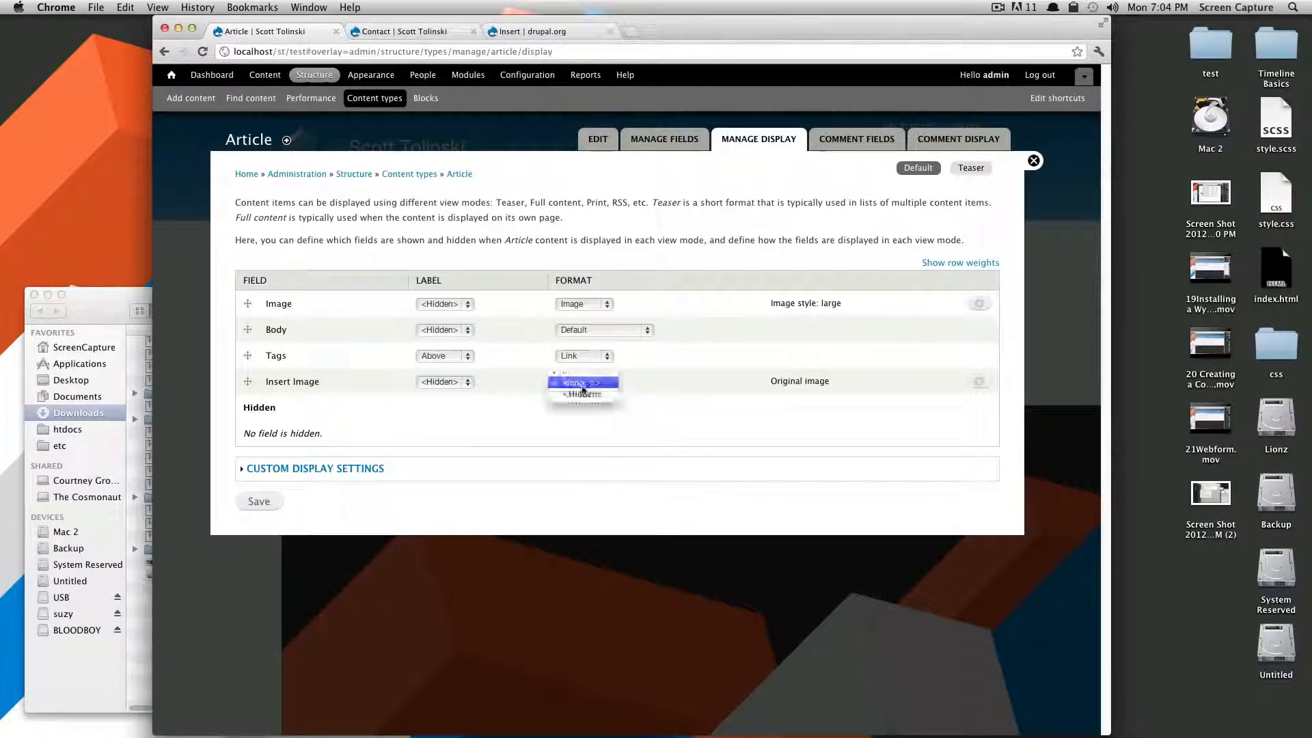
left_click(579, 395)
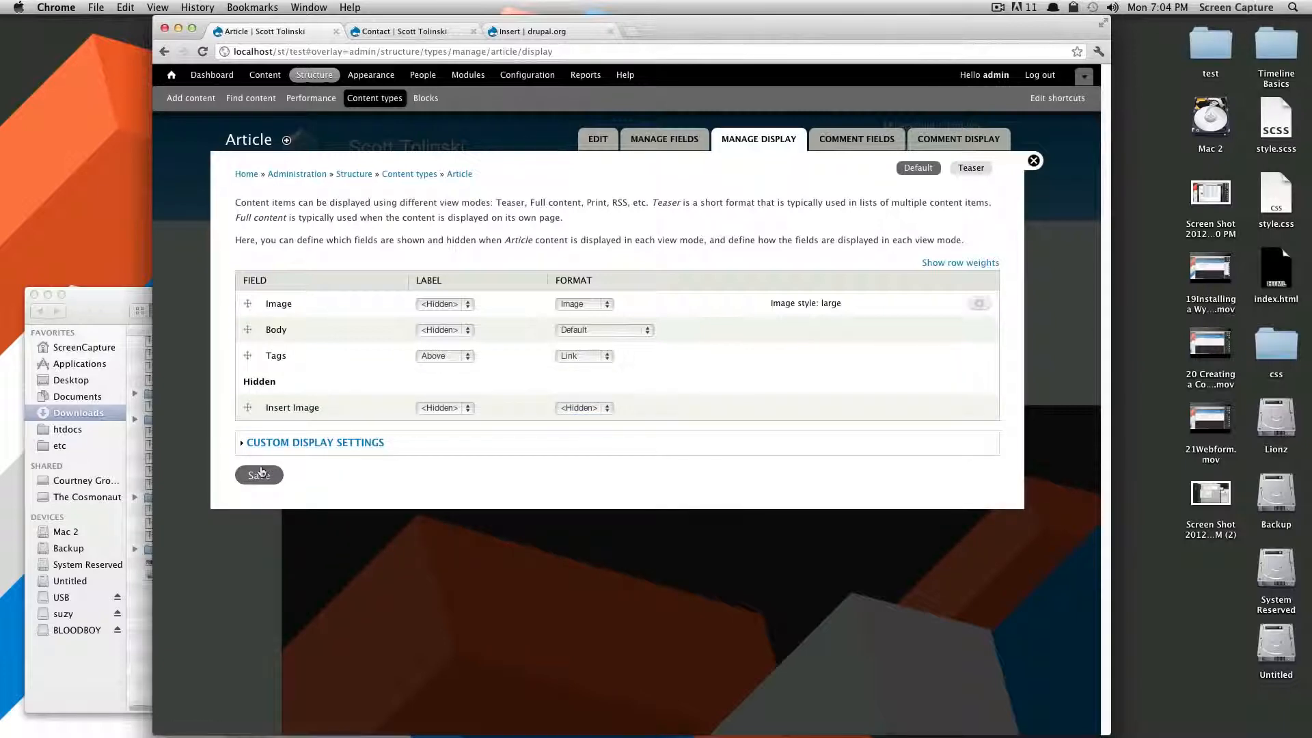
left_click(262, 473)
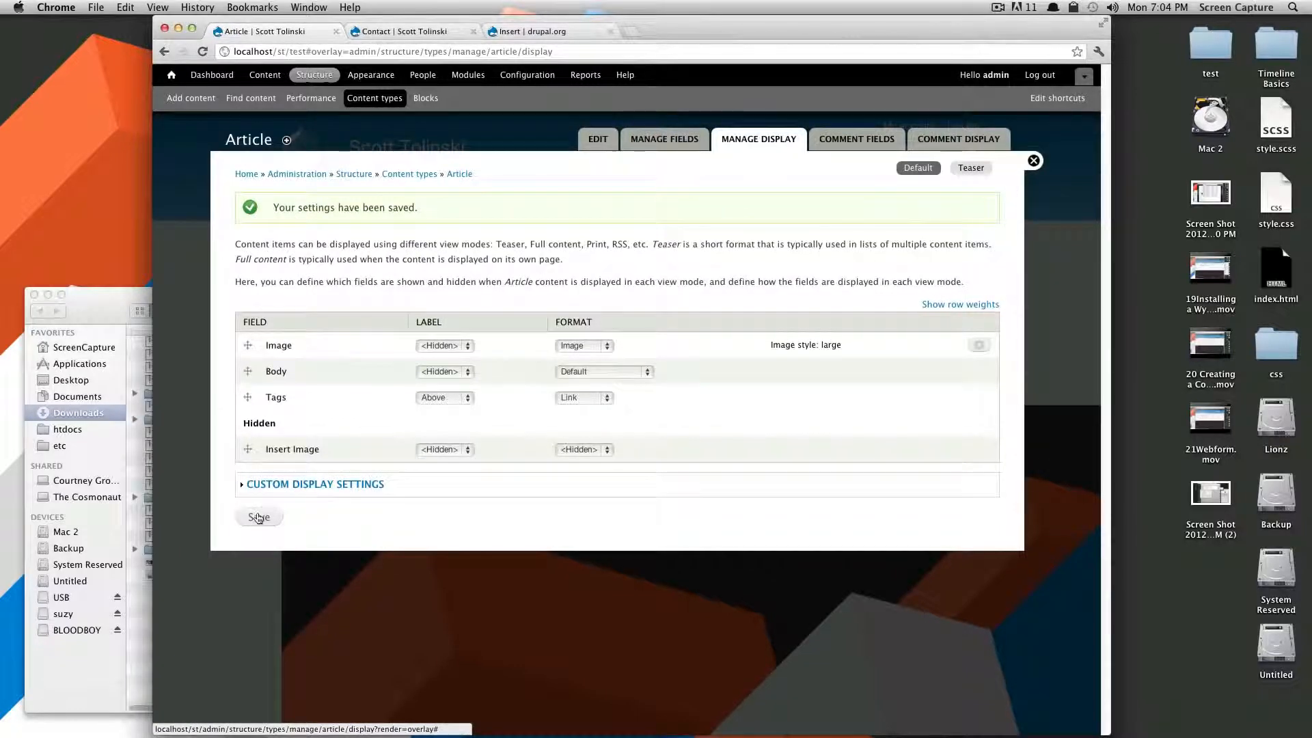
left_click(1034, 161)
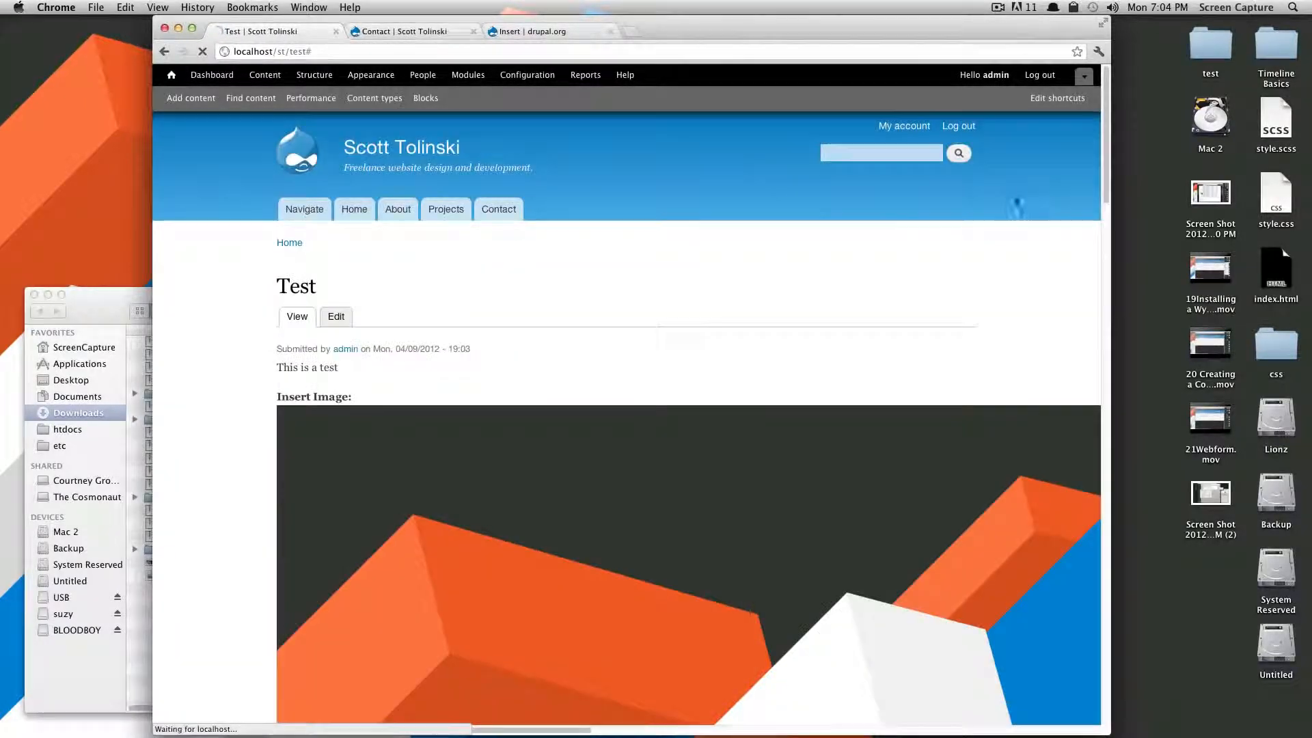
Reload the Test article and check how its body displays with the Insert Image field hidden.
scroll(1007, 206, "down", 15)
scroll(643, 444, "up", 10)
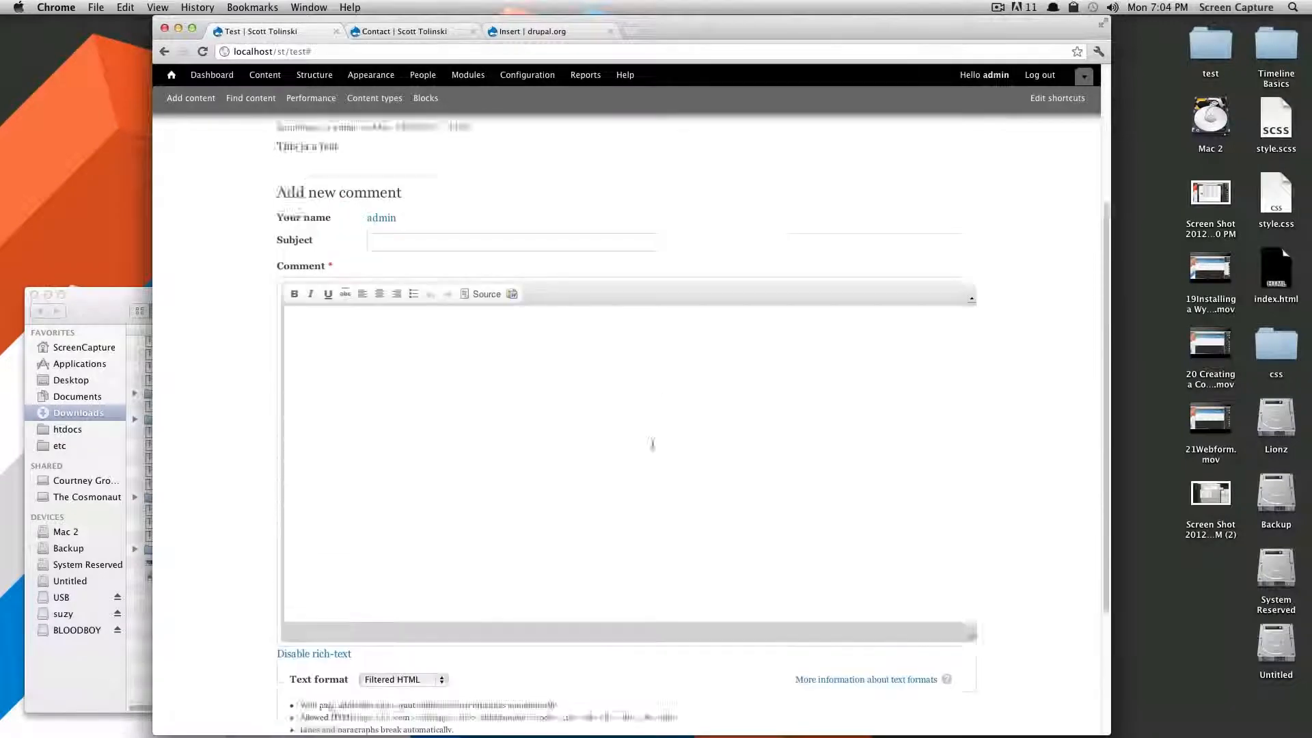
key("super+r")
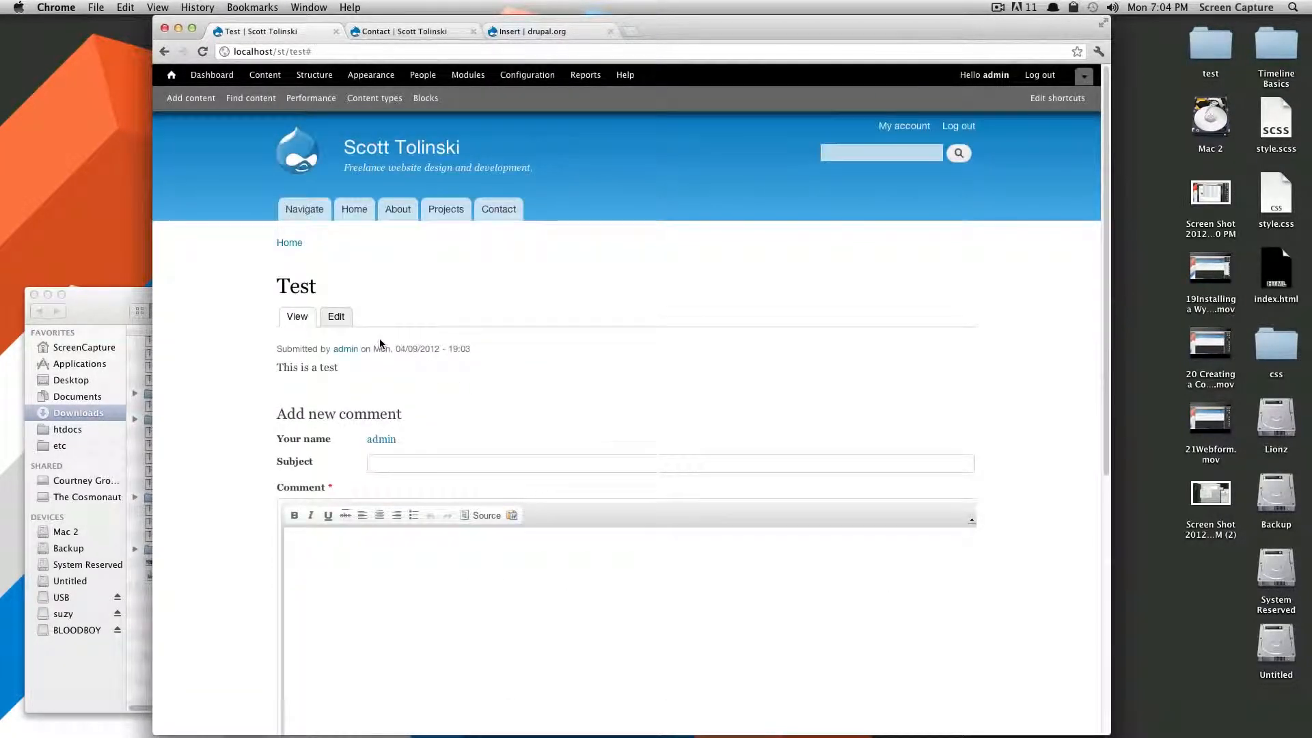
Set the text format of the Test article's body to Full HTML and save the article.
left_click(335, 319)
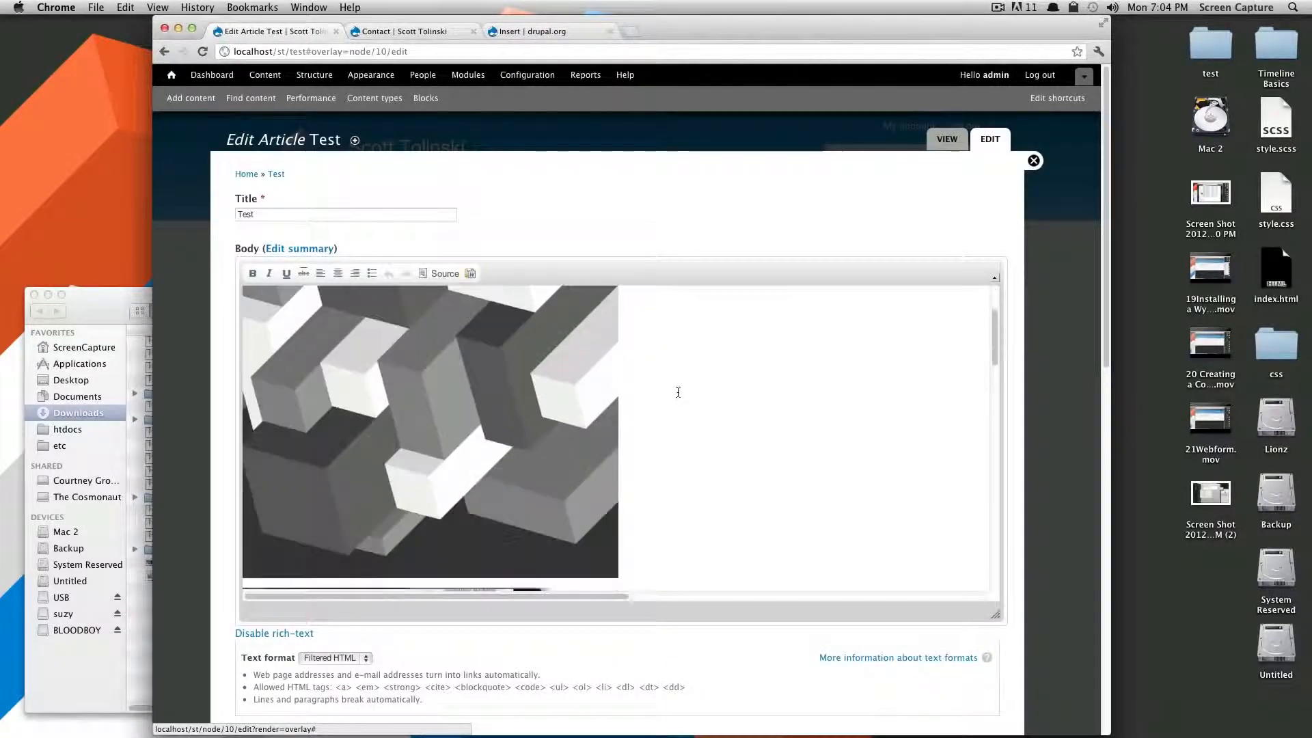
scroll(676, 392, "down", 10)
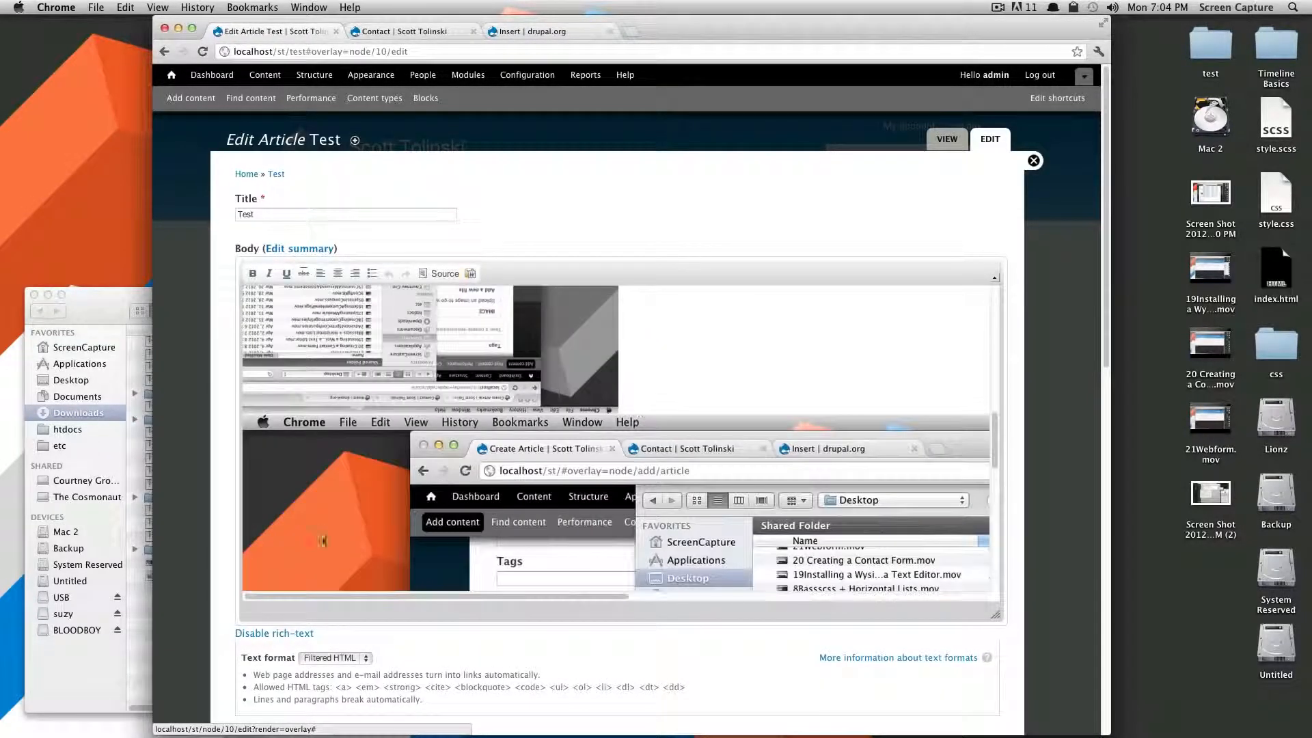
scroll(378, 623, "down", 3)
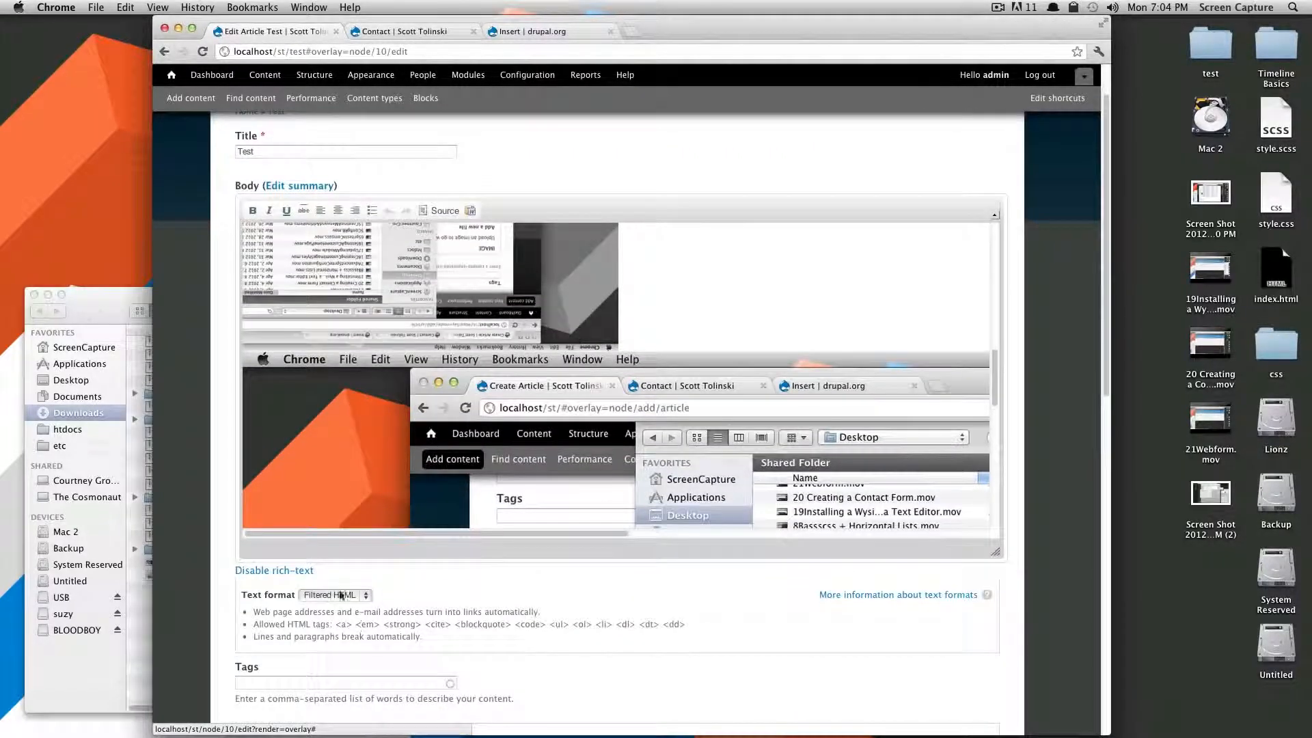
left_click(349, 595)
left_click(352, 609)
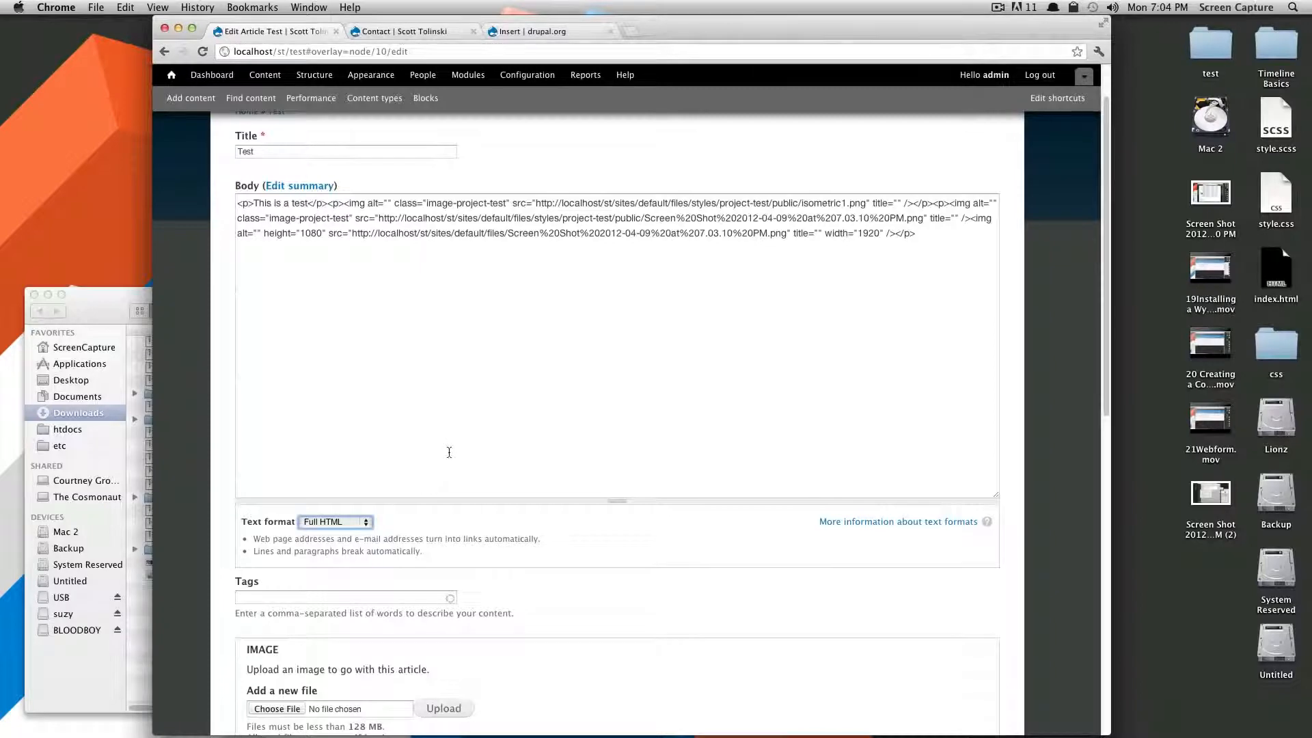
scroll(422, 613, "down", 10)
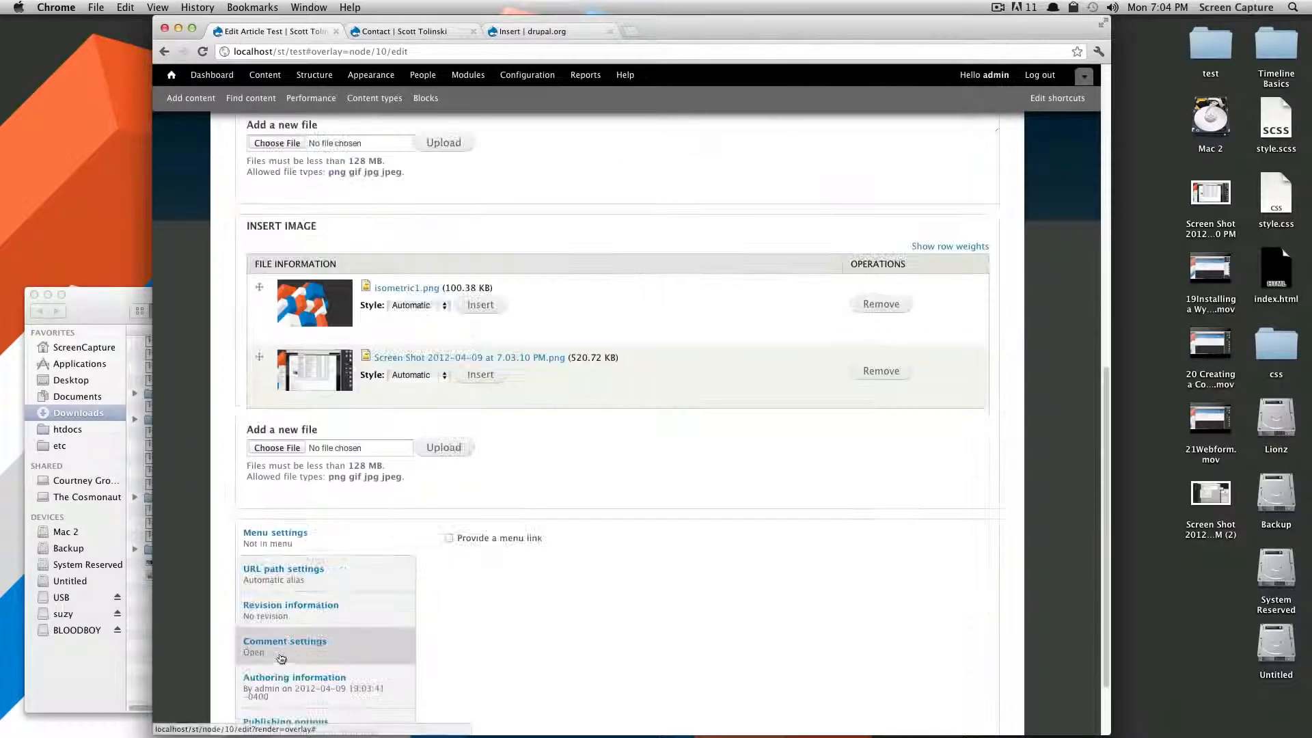
left_click(266, 667)
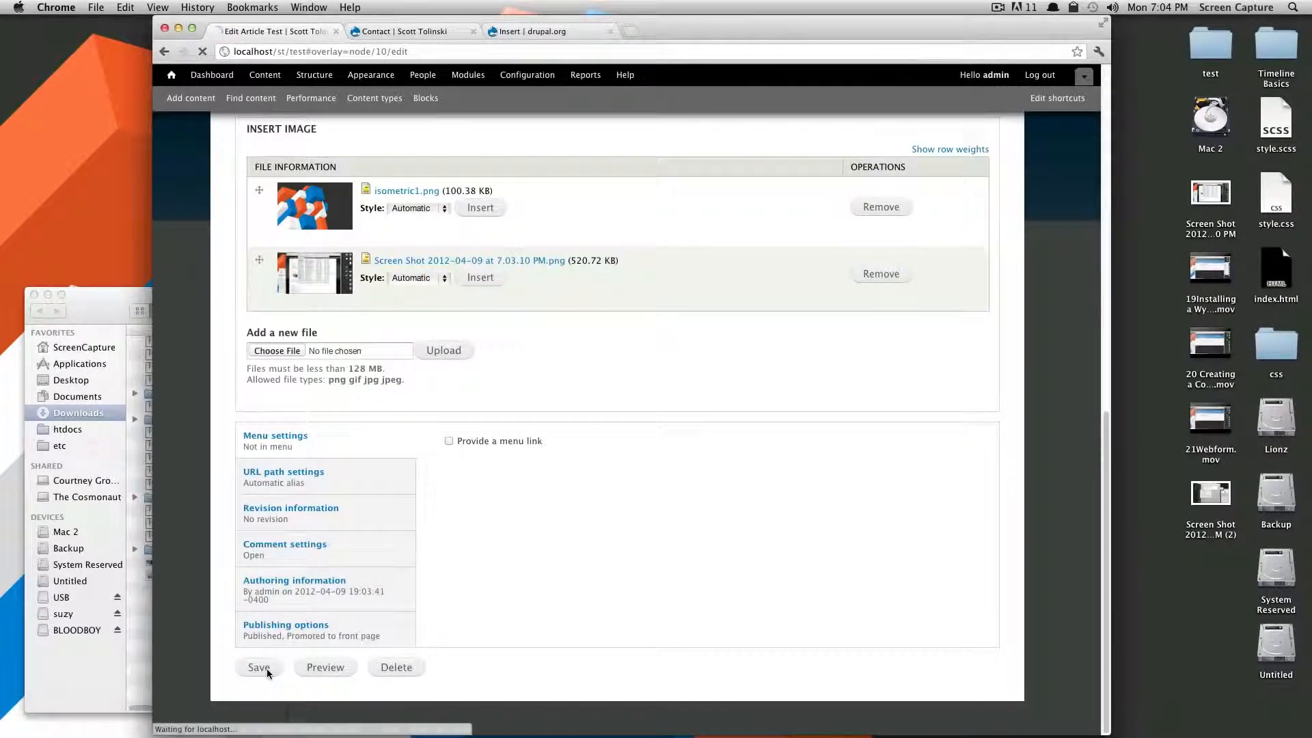
Check the saved article's images, and reopen it for editing to examine the body's image markup and text format.
scroll(748, 531, "down", 5)
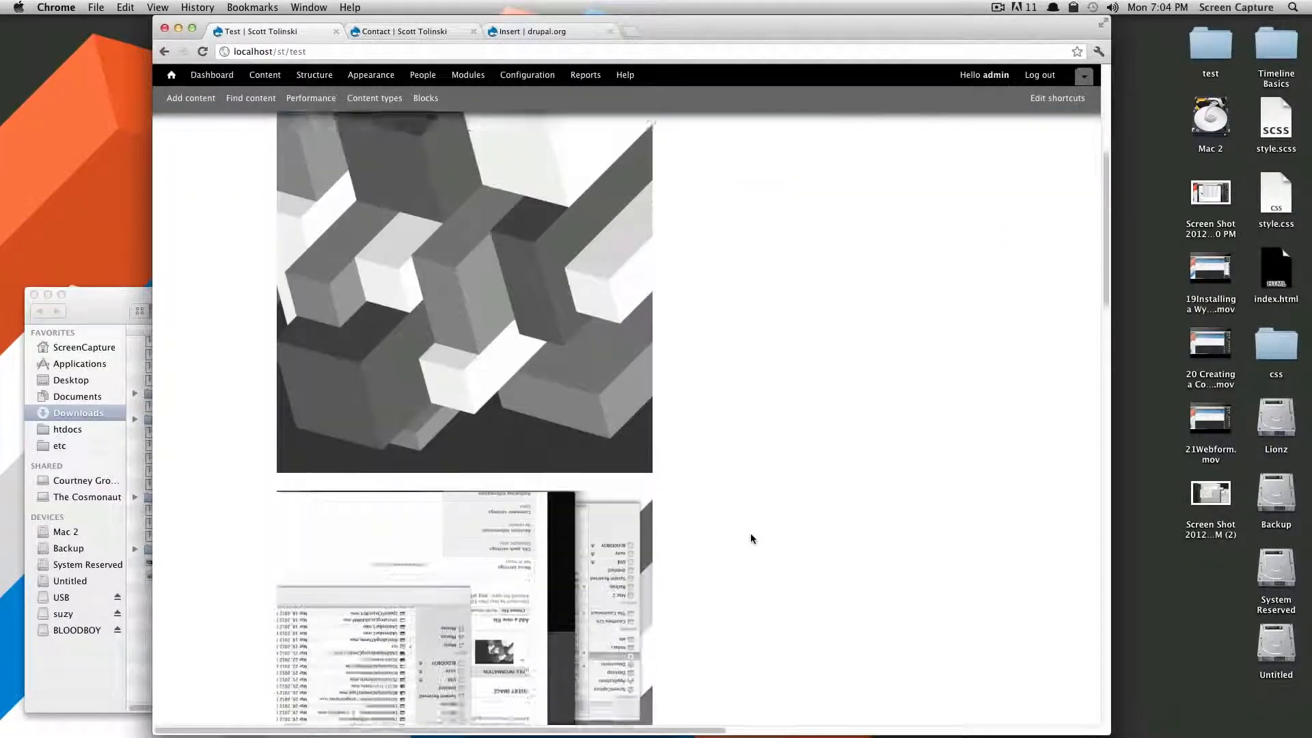
scroll(750, 533, "up", 5)
left_click(336, 378)
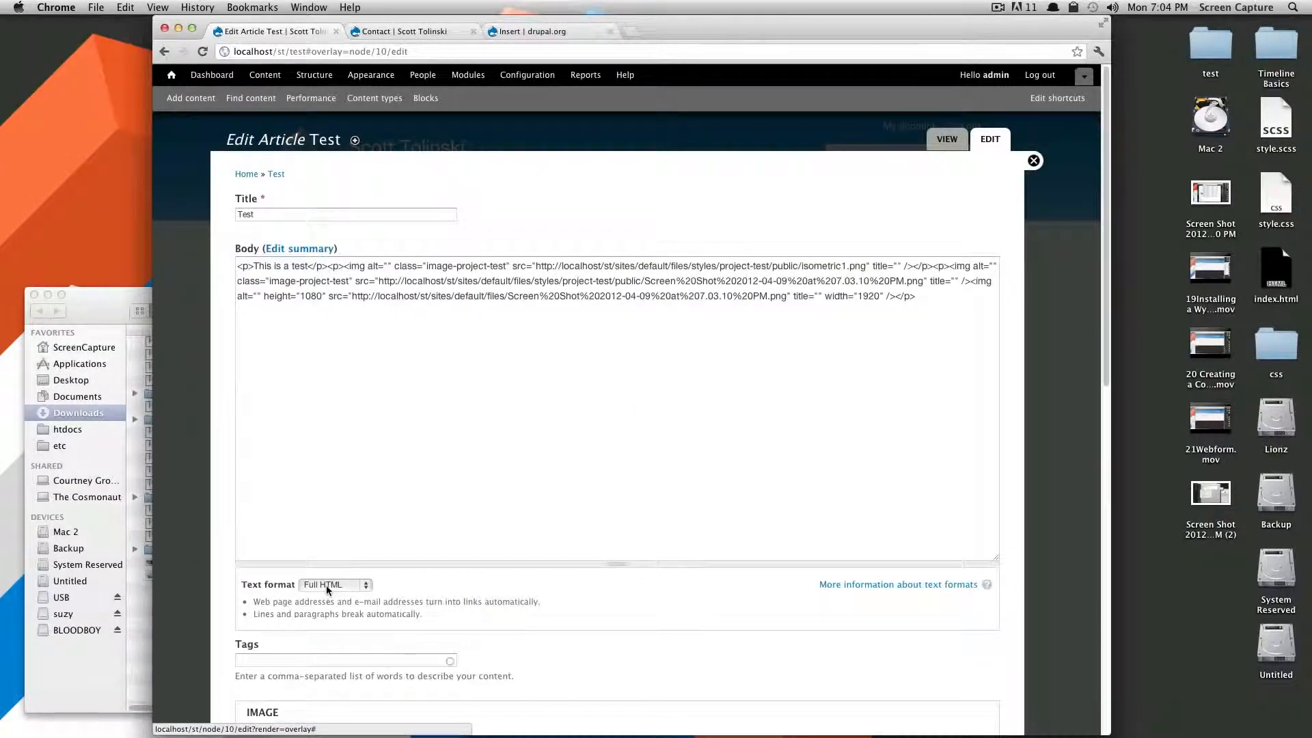
left_click(345, 590)
left_click(343, 585)
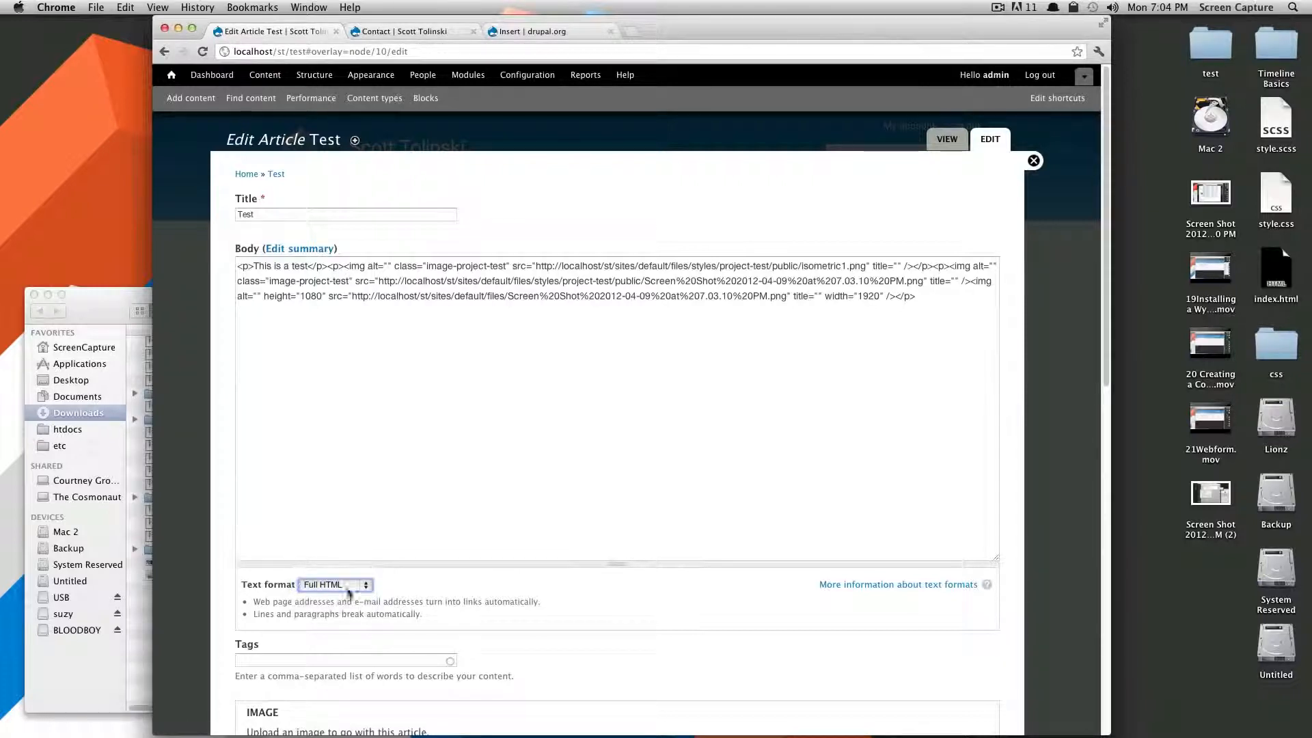
left_click(528, 471)
left_click_drag(288, 295, 432, 478)
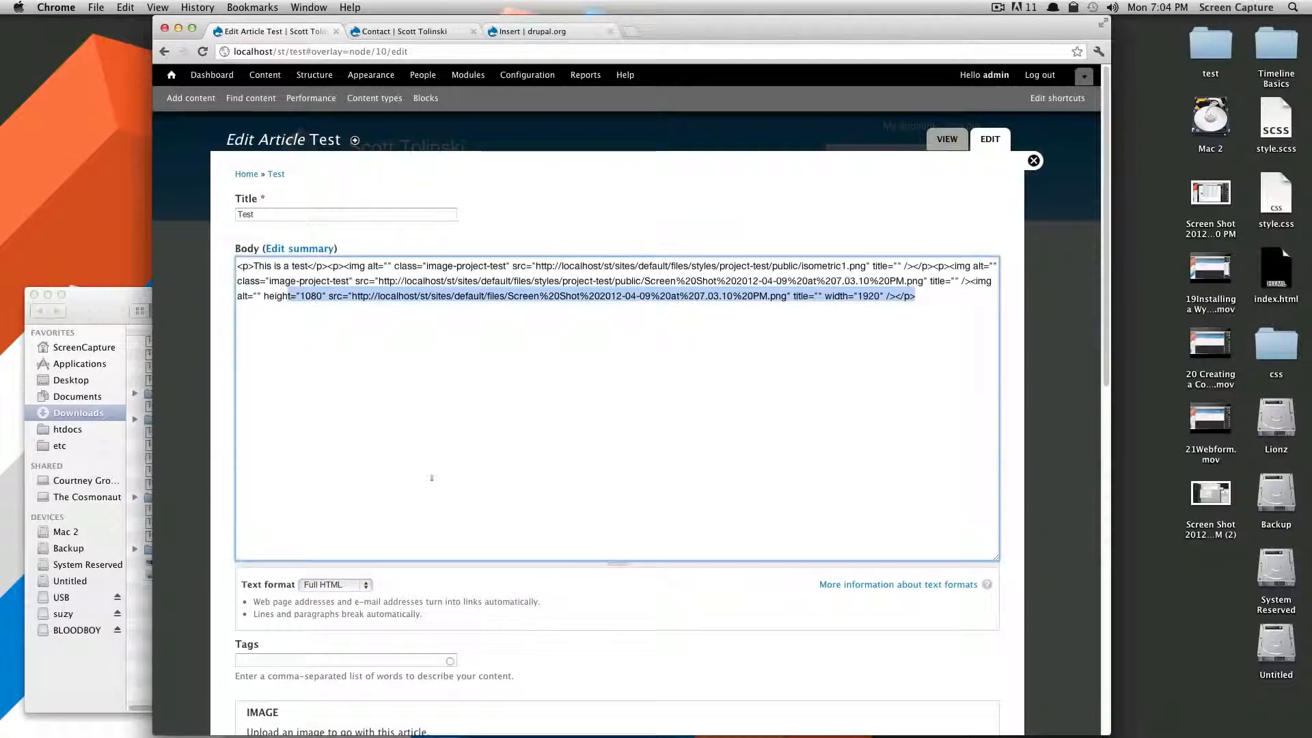
left_click(416, 533)
scroll(424, 321, "down", 3)
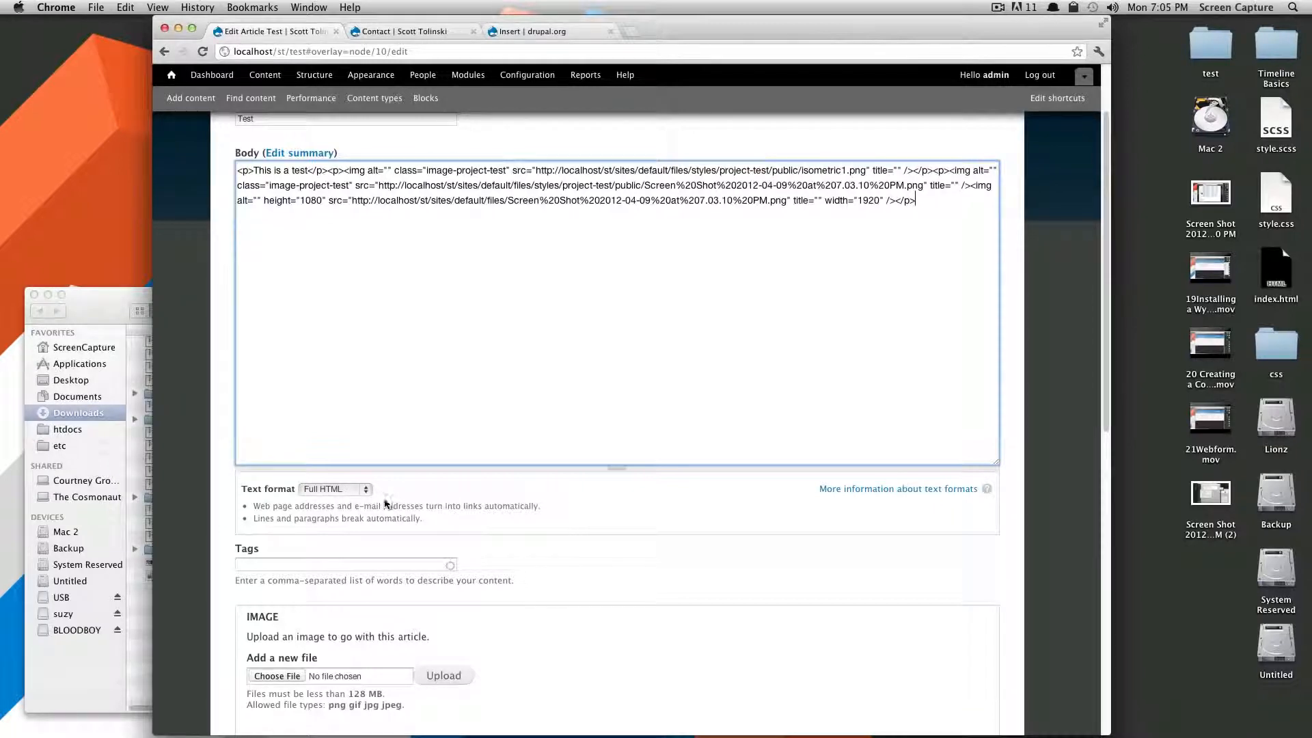
scroll(243, 482, "up", 3)
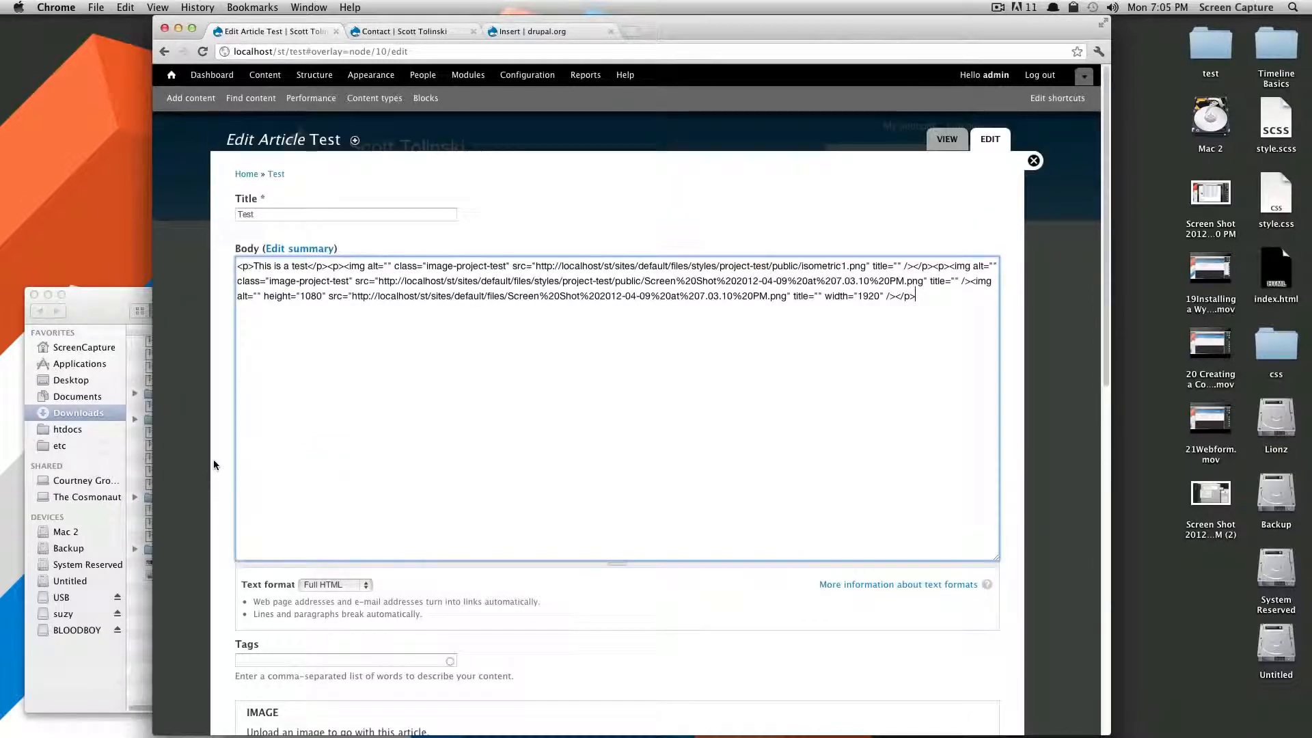
Assign CKEditor 3.6.2.7275 to the Full HTML input format in the Wysiwyg profiles and save.
left_click(519, 80)
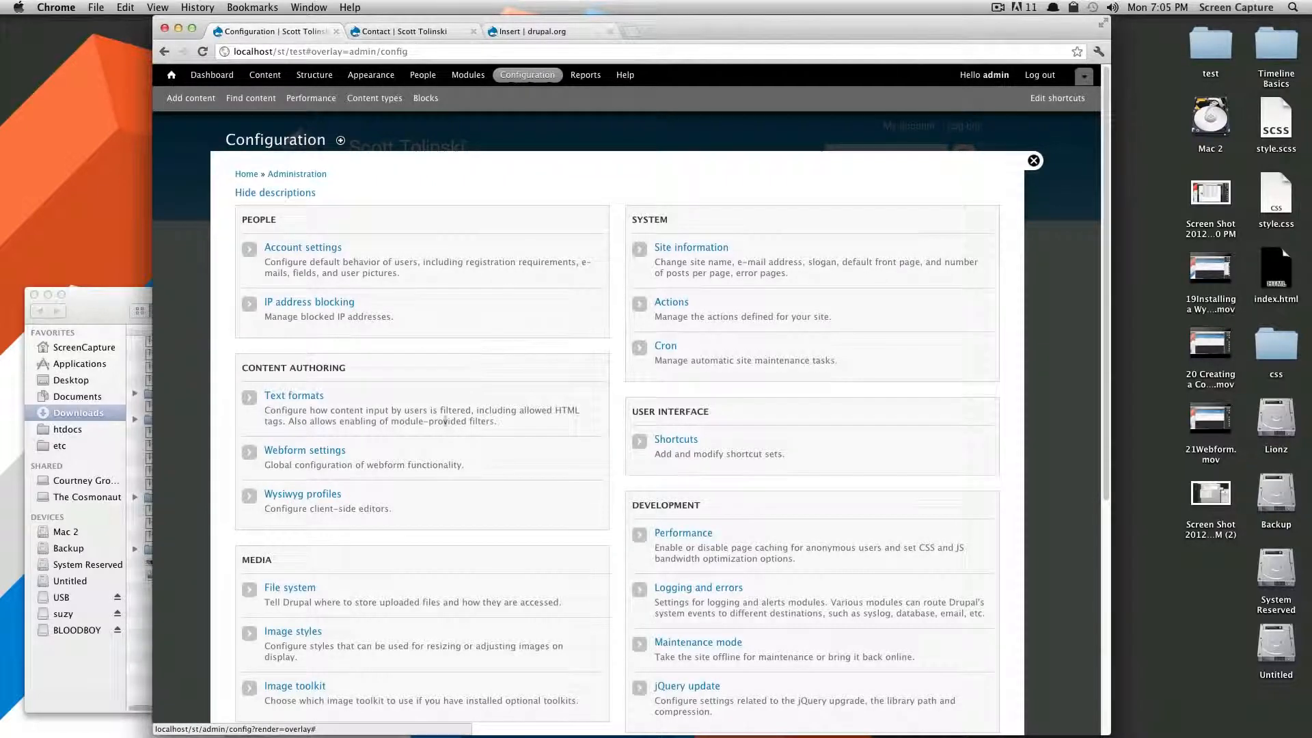
scroll(410, 444, "down", 3)
left_click(321, 388)
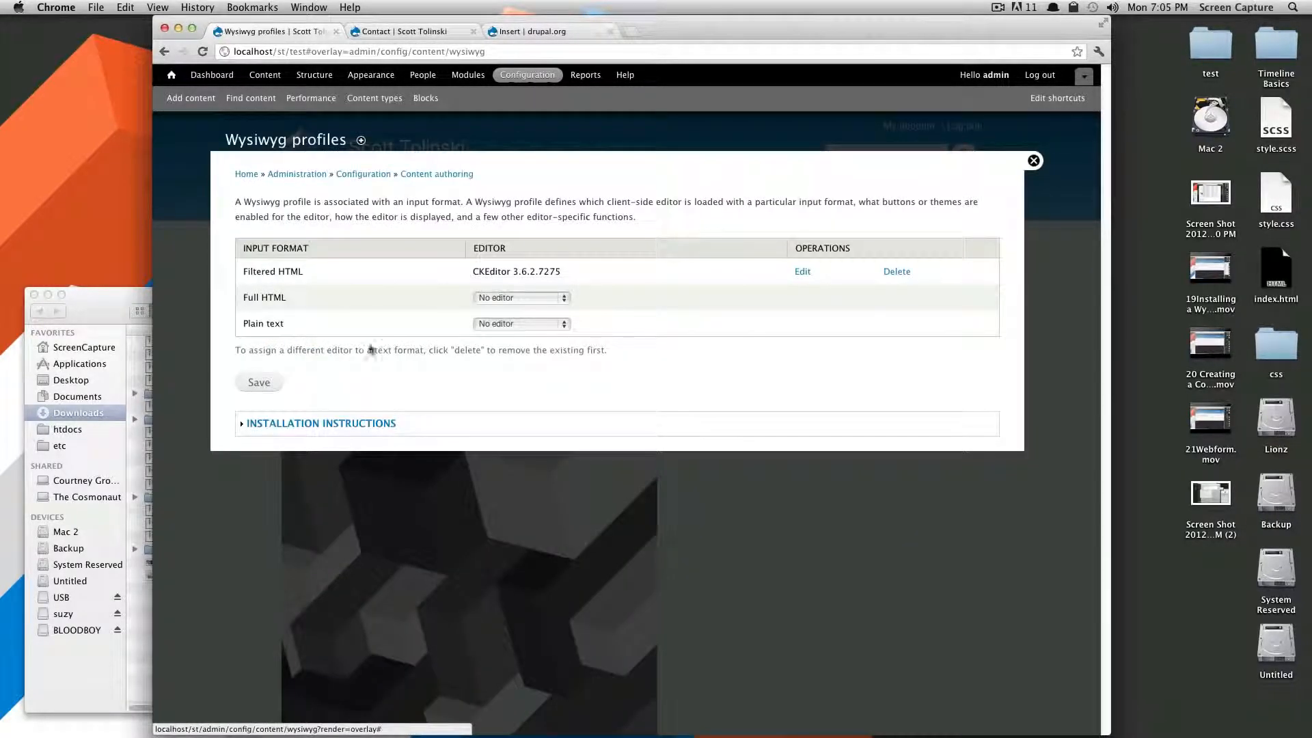
left_click(482, 299)
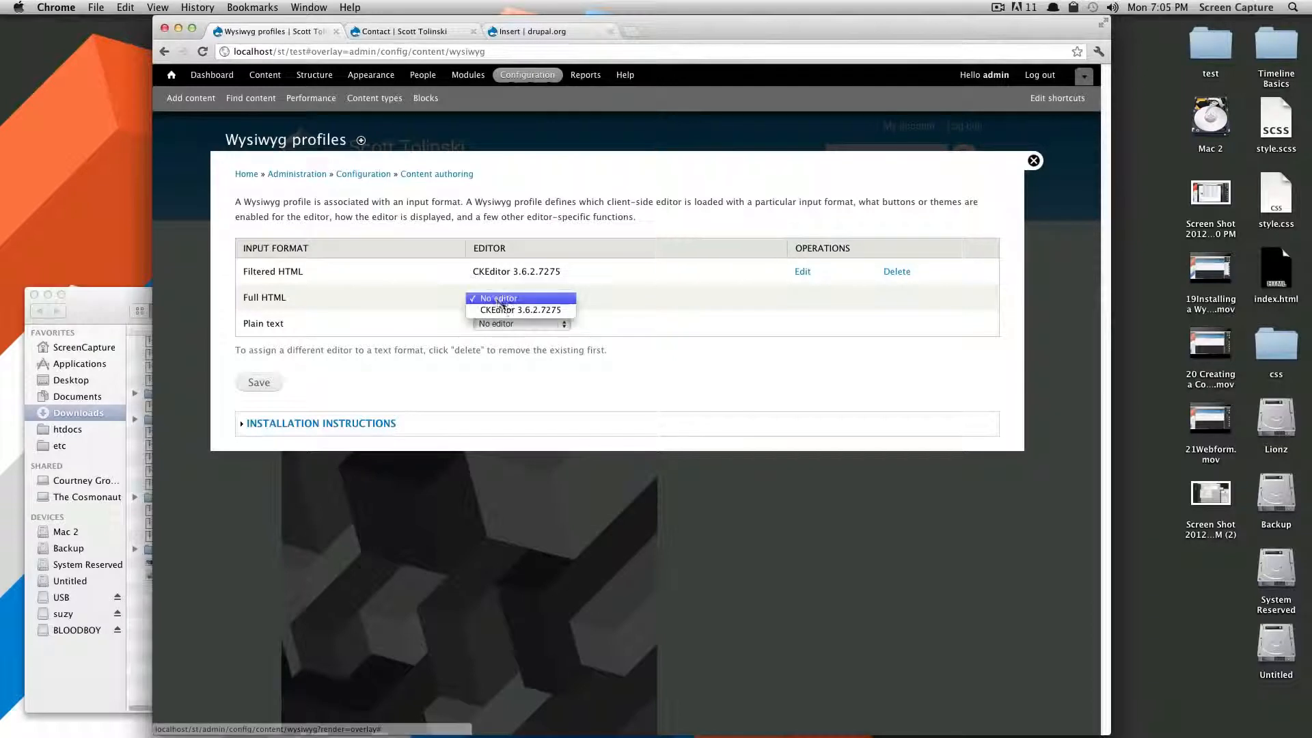
left_click(516, 311)
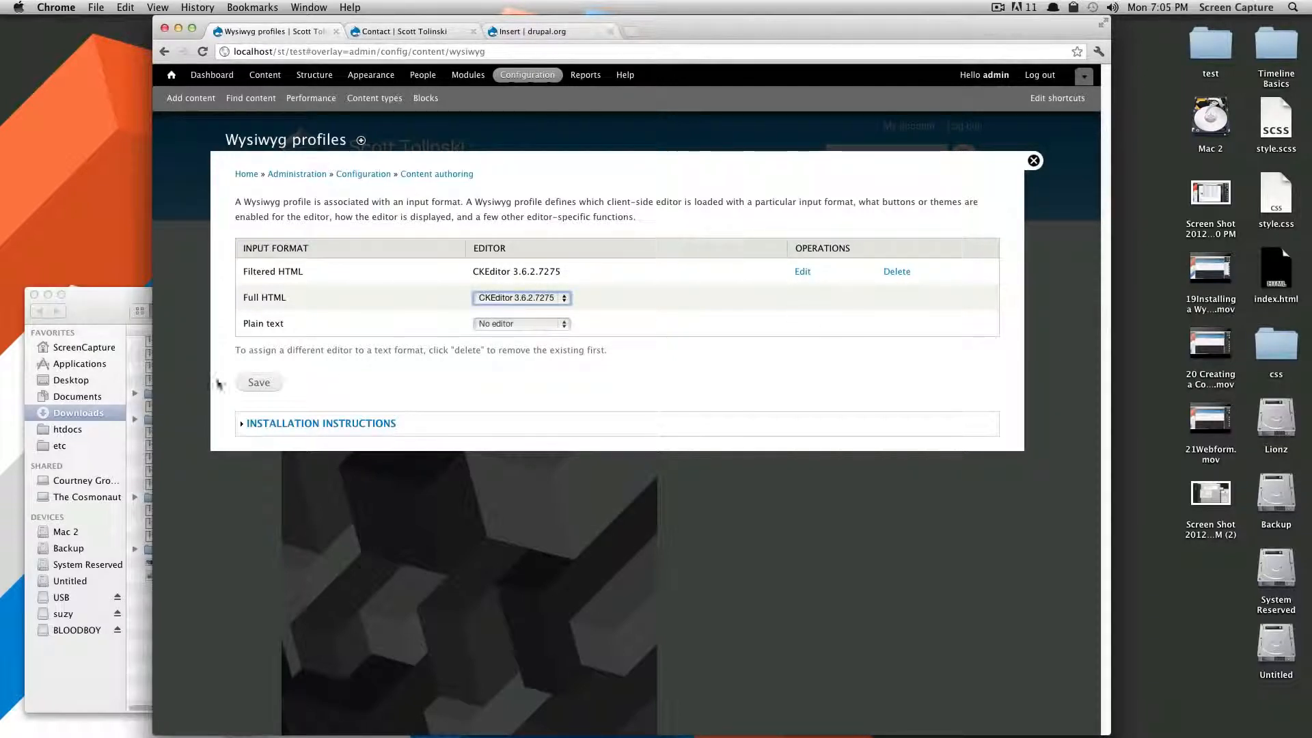
left_click(258, 383)
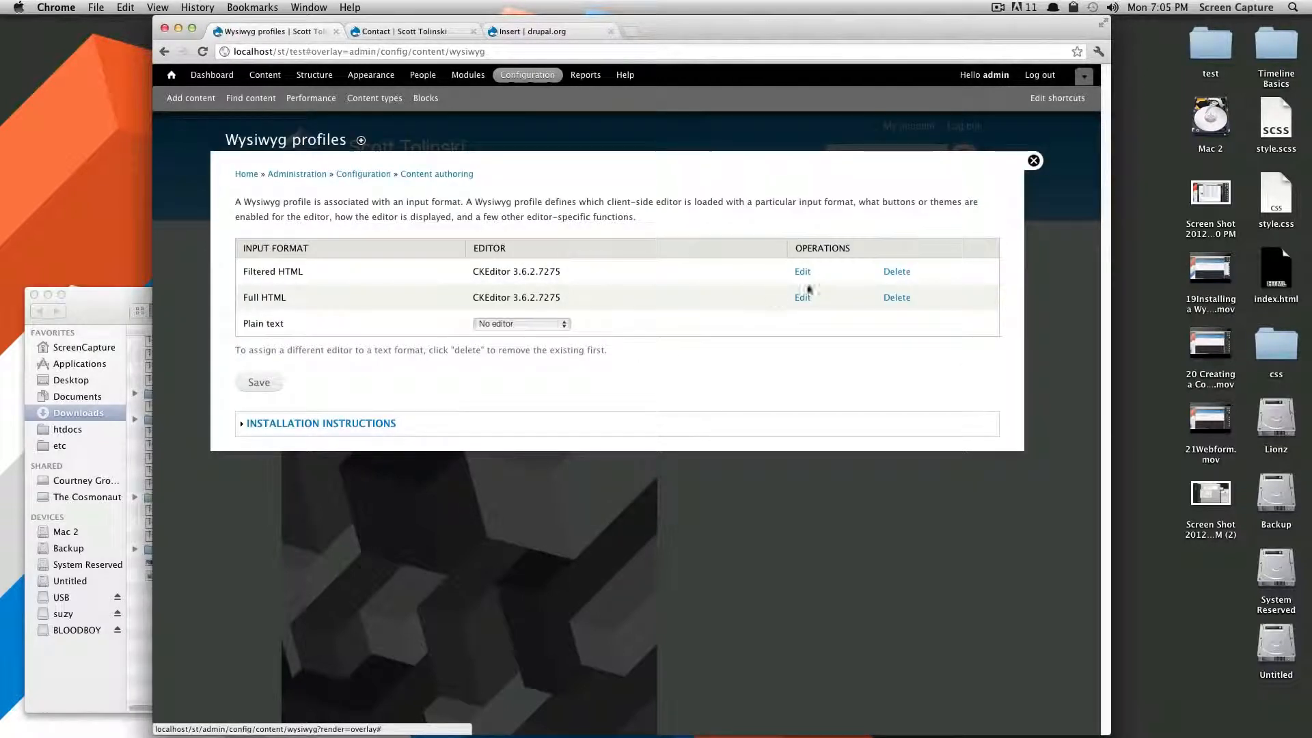
Enable the Bold, Italic, Align left and Justify buttons in the Full HTML editor profile, save it and return to the Test article.
left_click(813, 299)
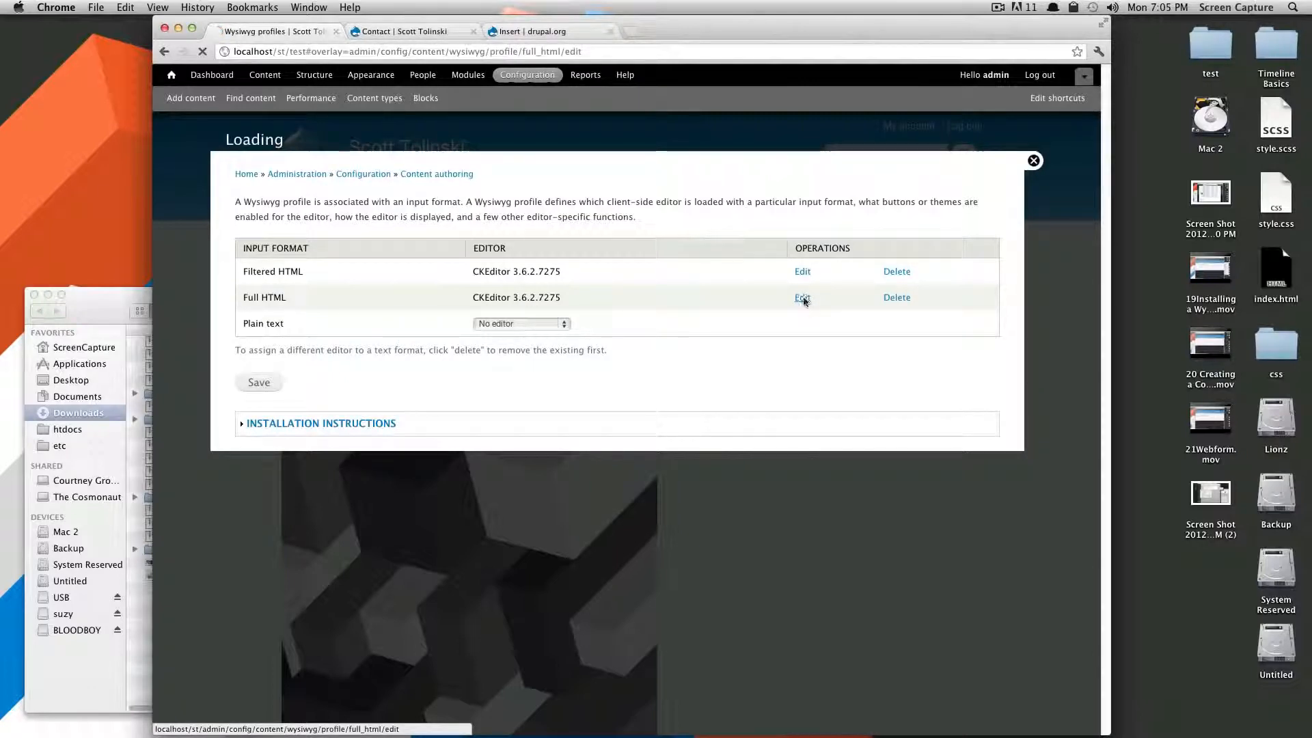
left_click(313, 243)
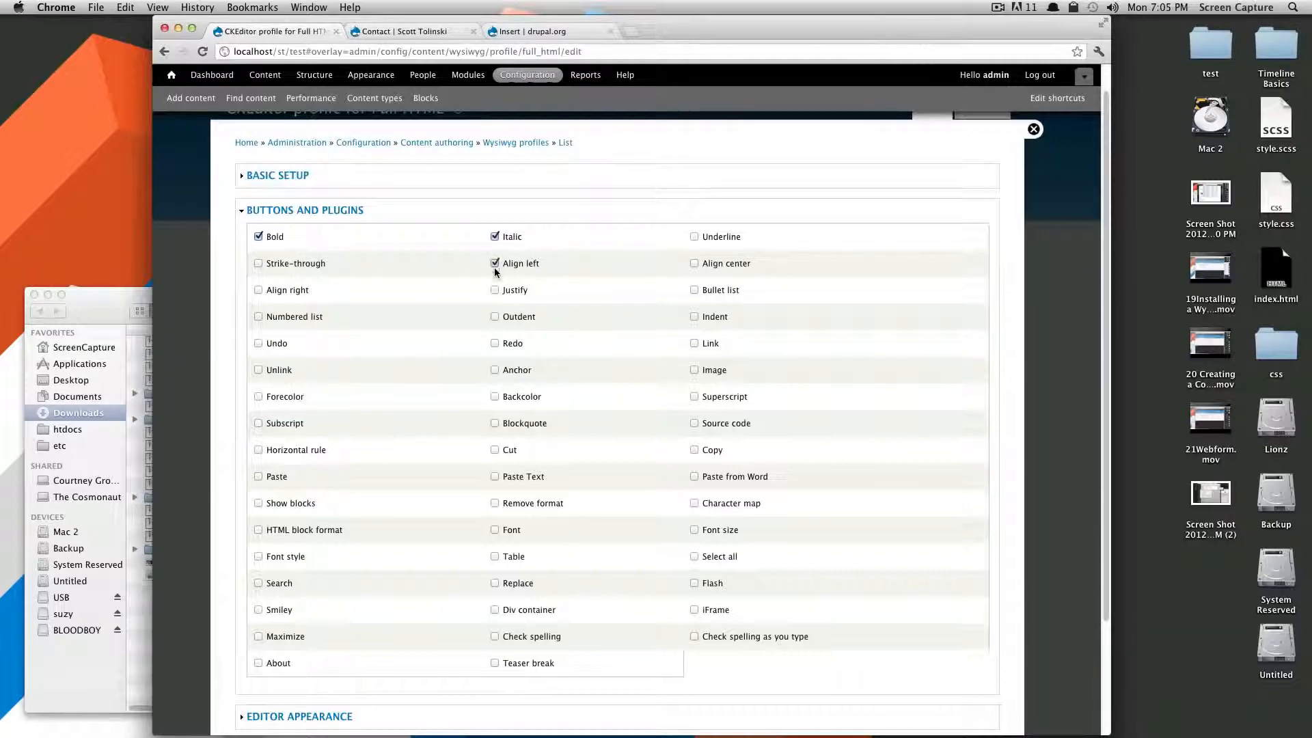
scroll(335, 625, "down", 4)
left_click(253, 679)
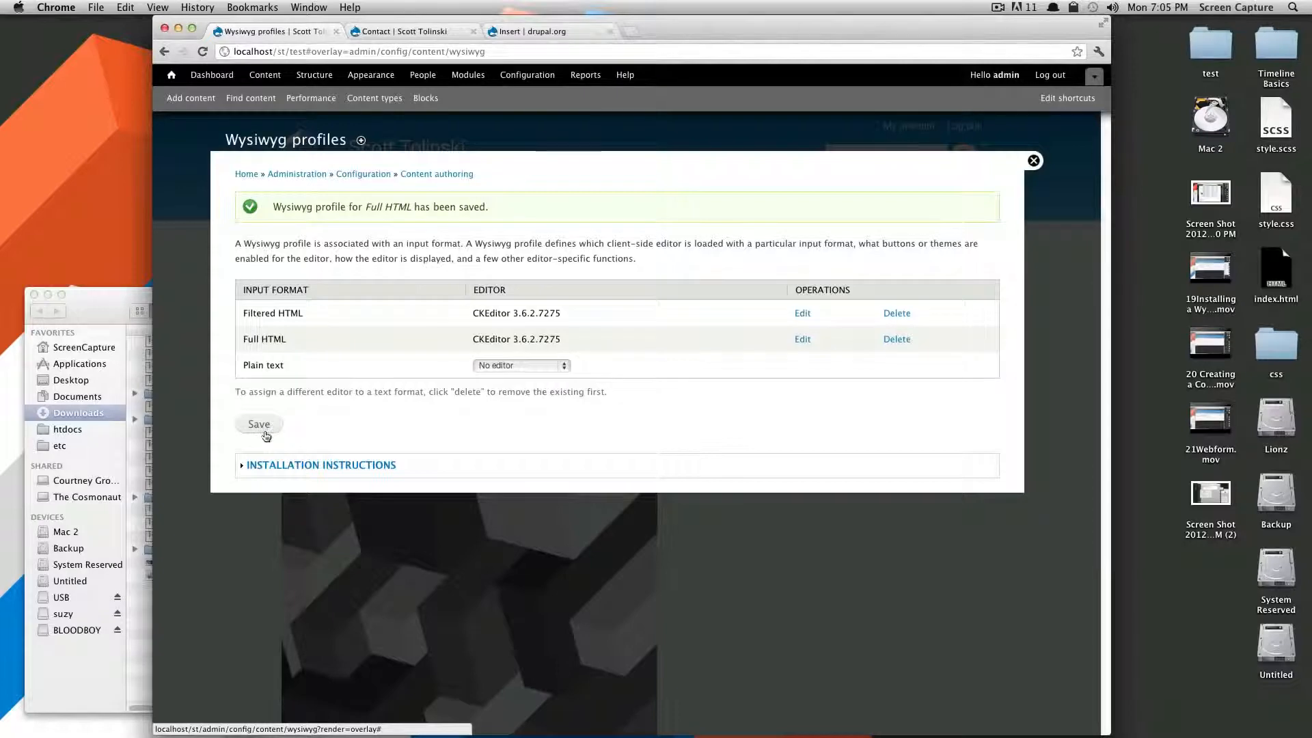
left_click(267, 436)
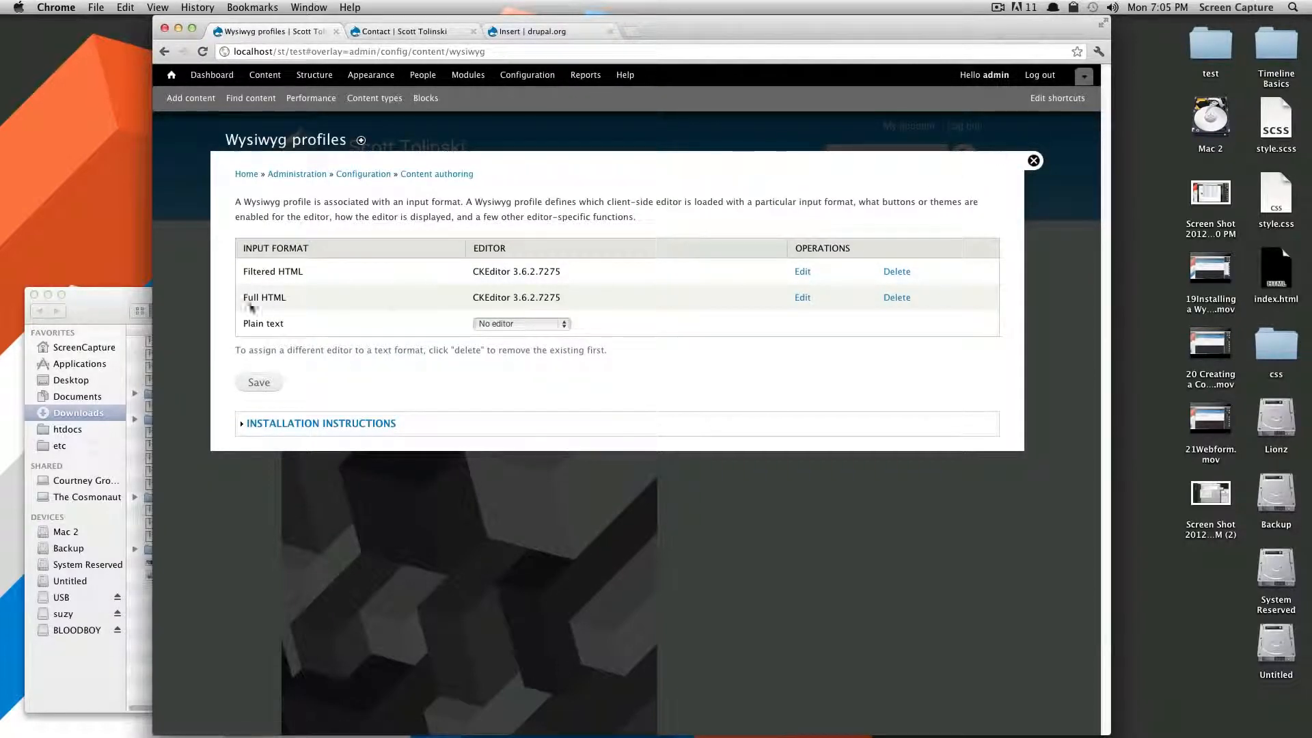
left_click(1033, 162)
Reopen the Test article for editing and check the body's rich-text editor and its text format choices.
scroll(872, 266, "down", 10)
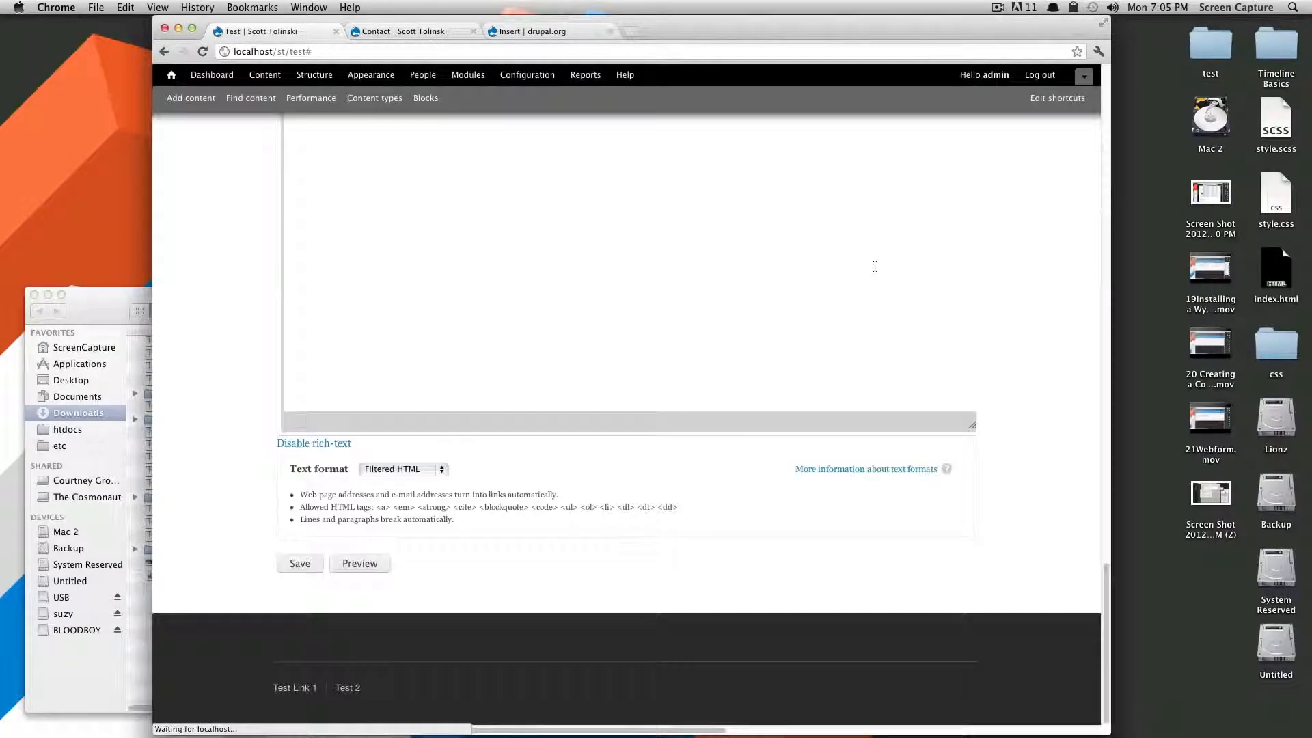
scroll(693, 342, "up", 20)
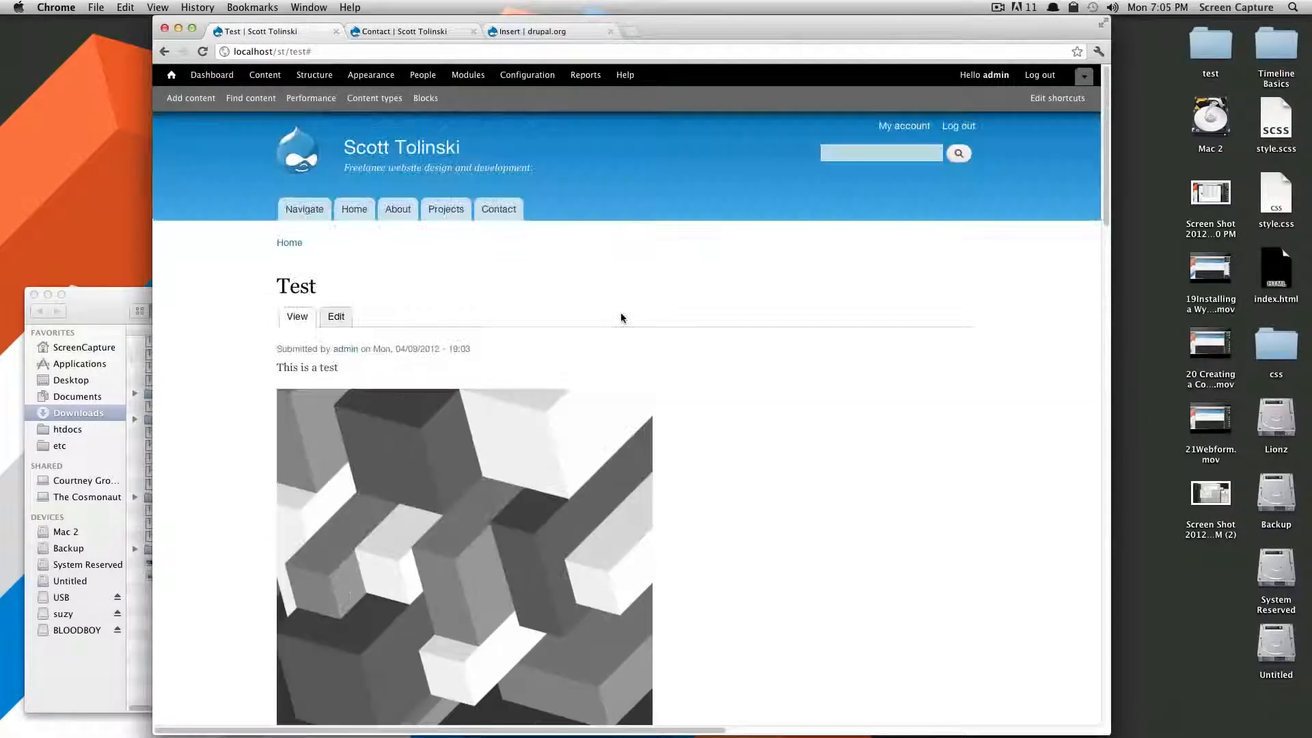
left_click(336, 317)
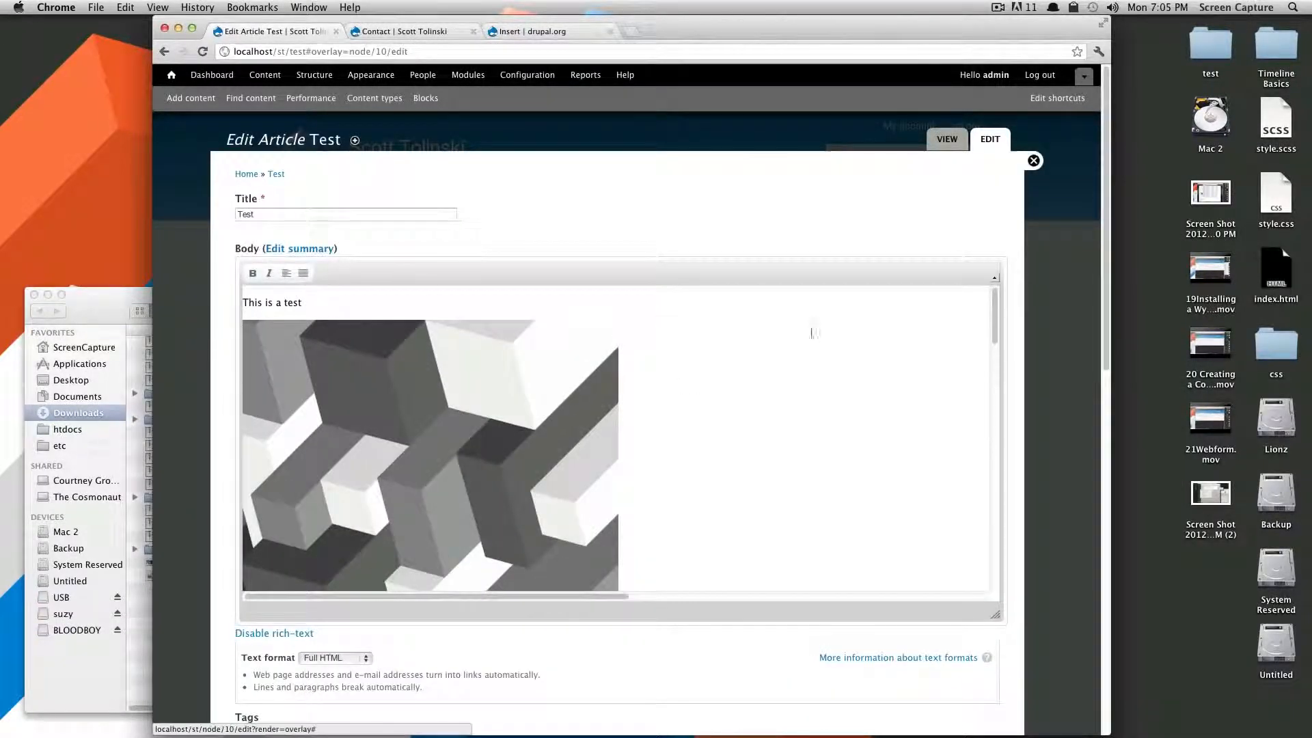
scroll(826, 403, "down", 10)
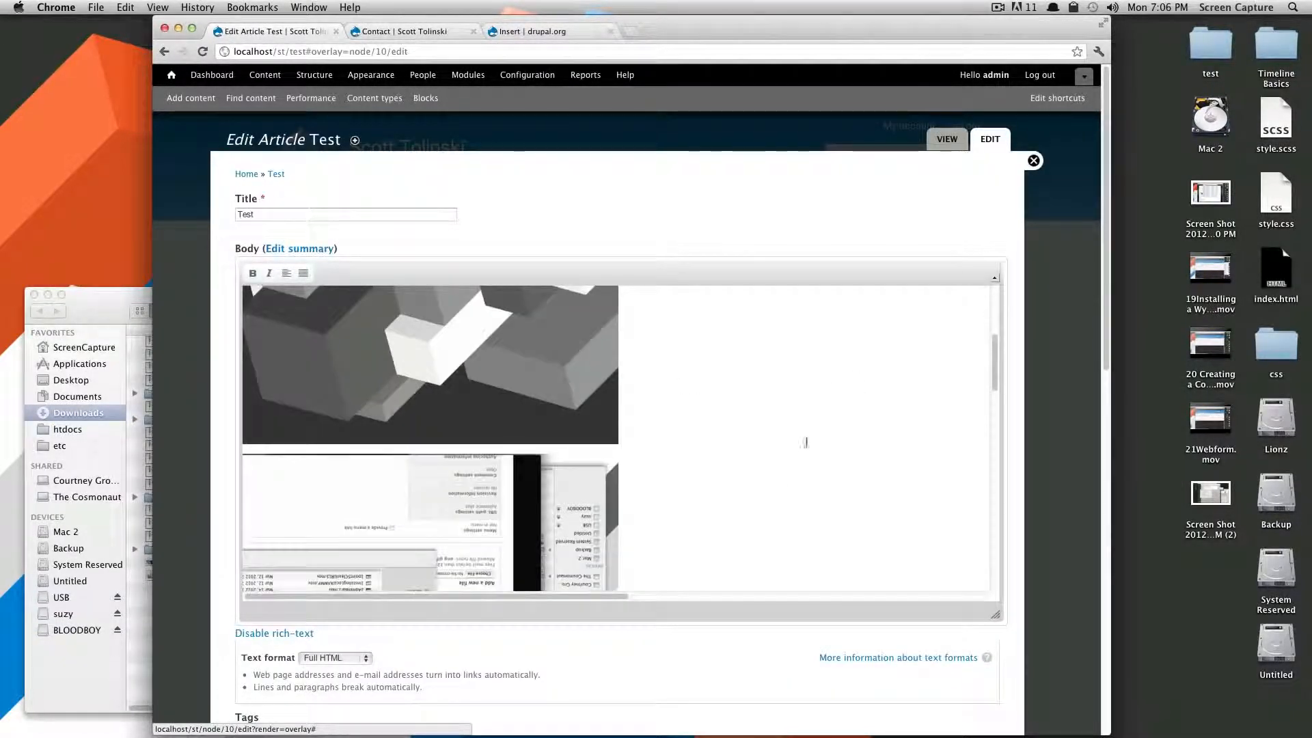
scroll(449, 685, "down", 3)
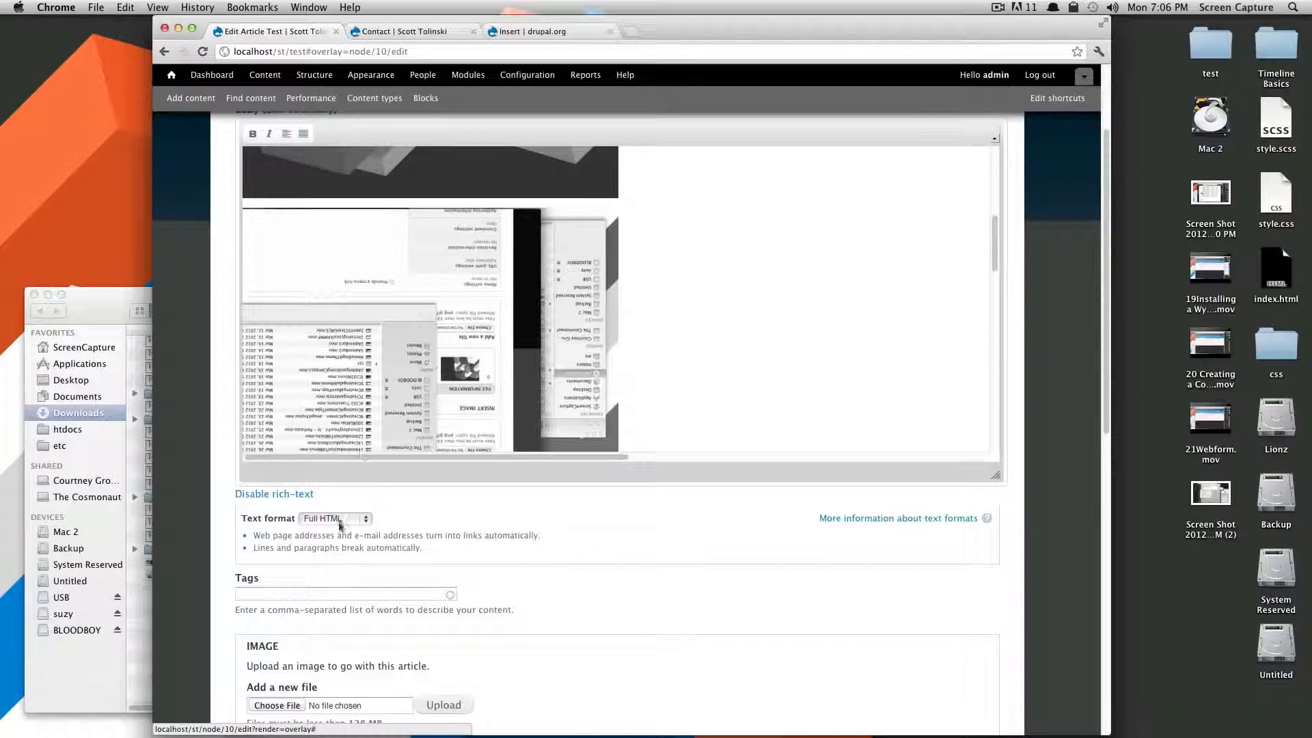
left_click(354, 523)
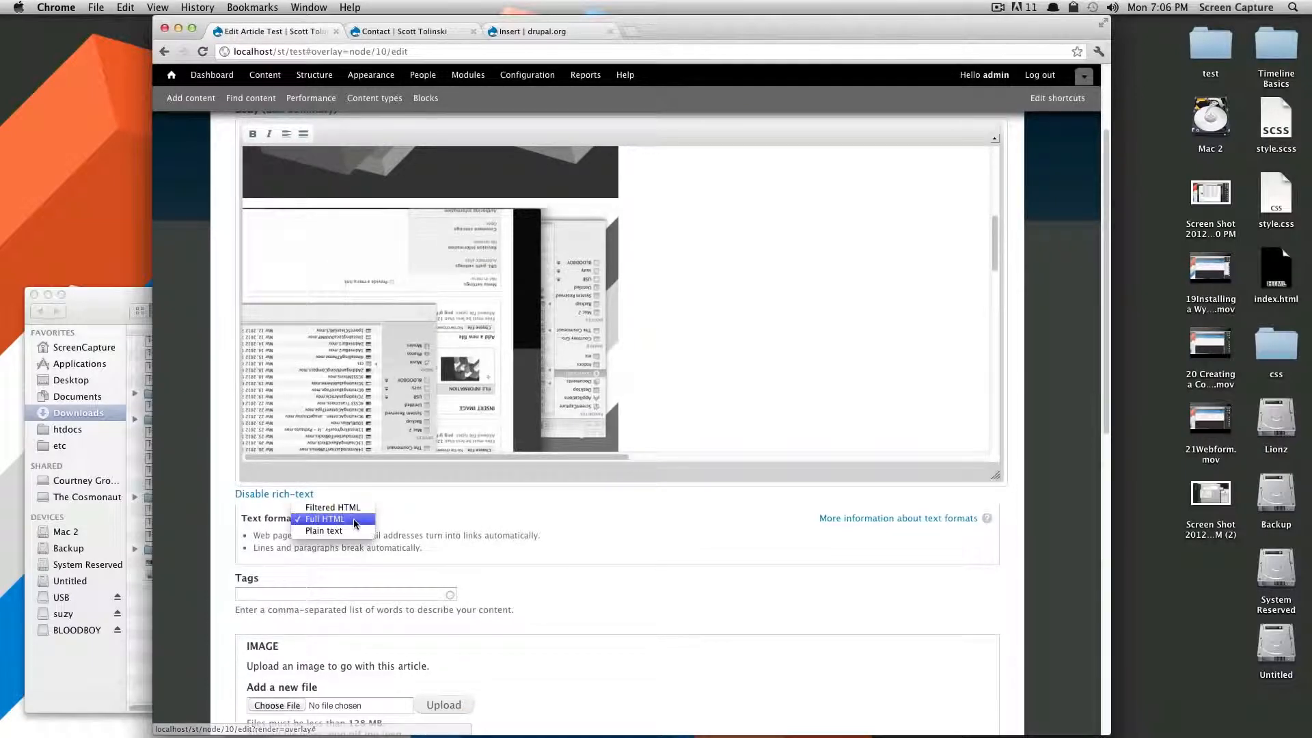
left_click(538, 466)
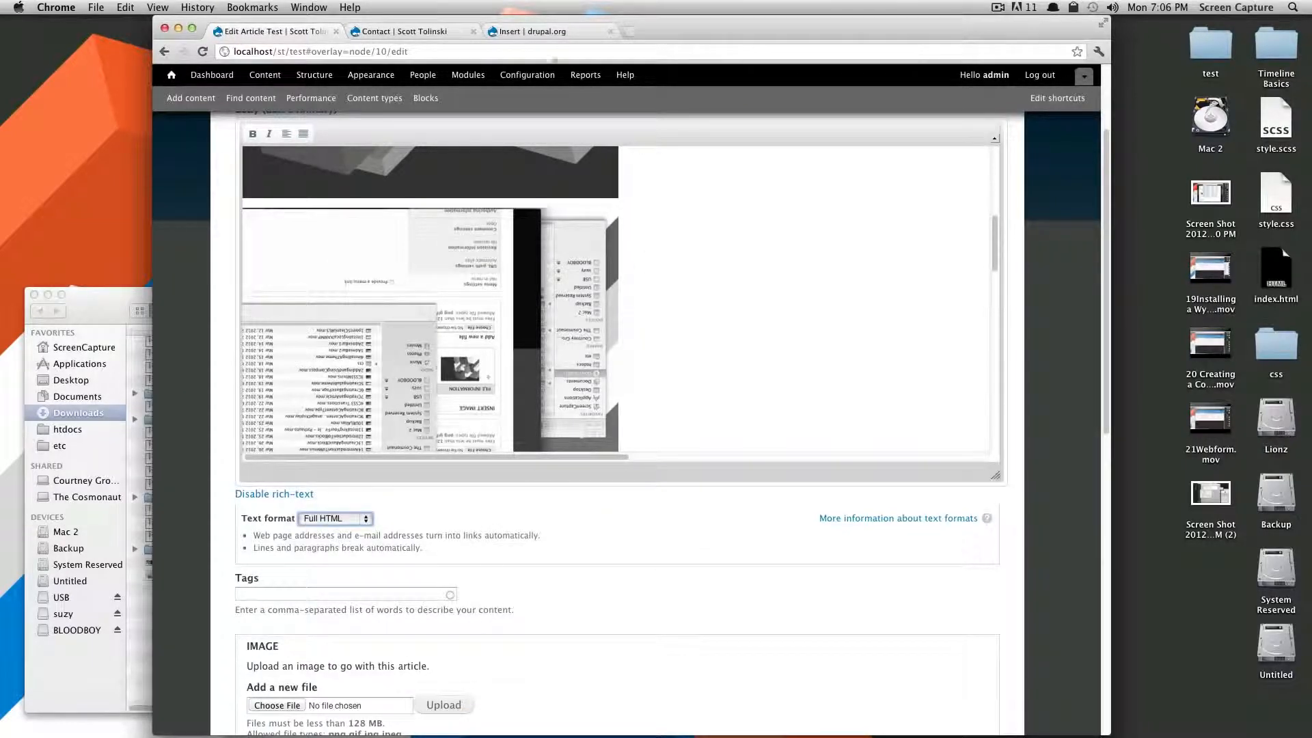
Move Full HTML above Filtered HTML in the text formats order, save the changes and return to the Test article.
left_click(527, 75)
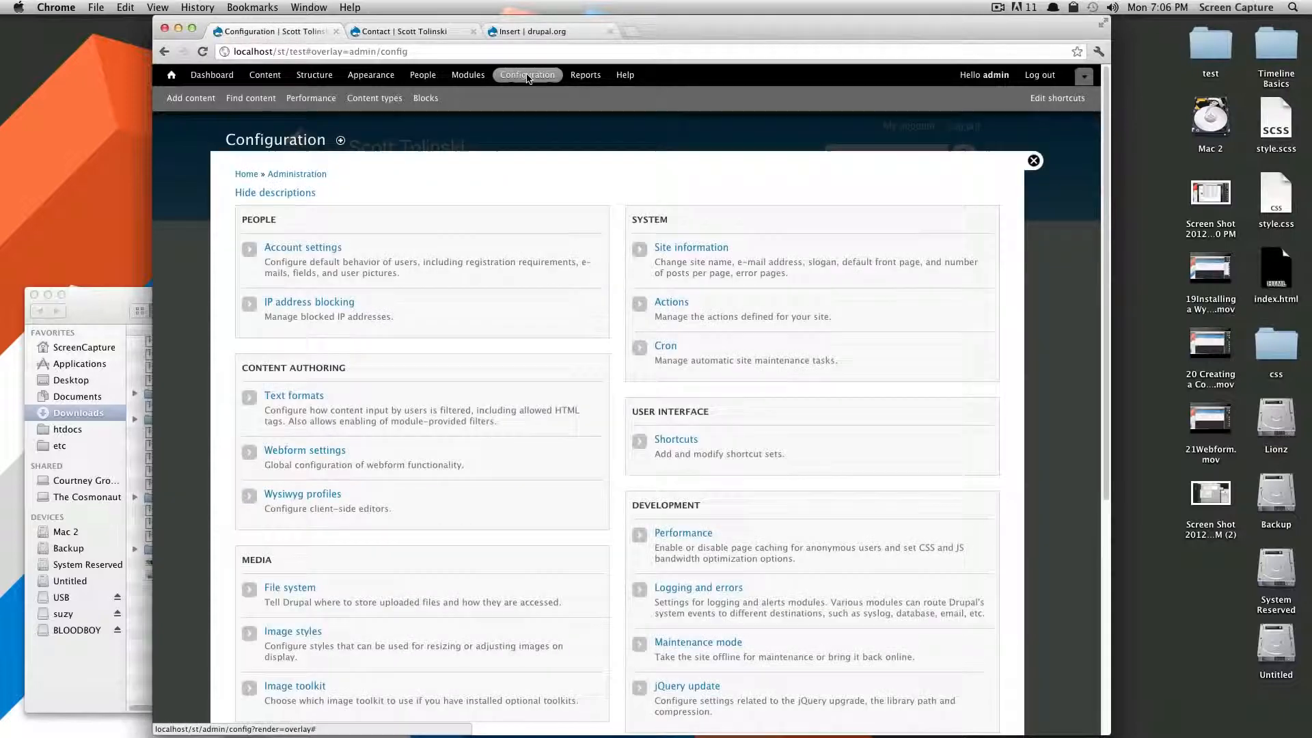
left_click(306, 398)
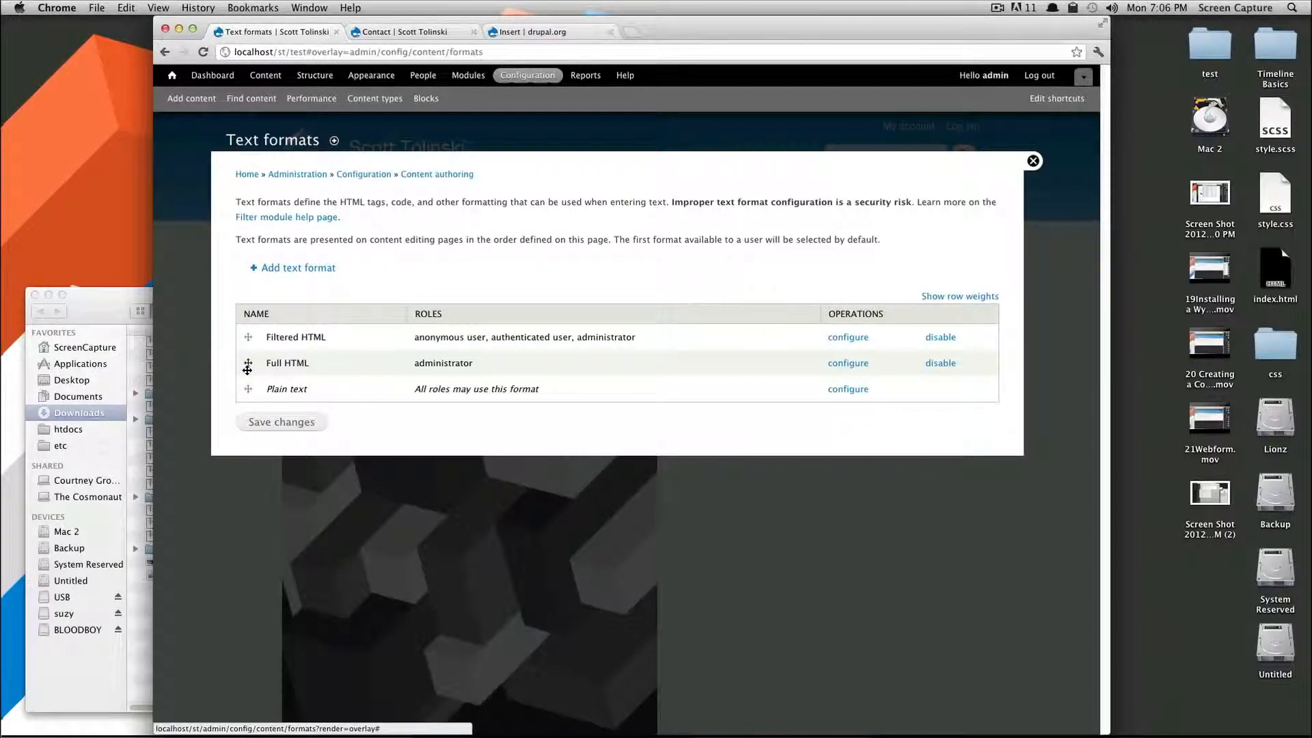
left_click_drag(248, 369, 246, 336)
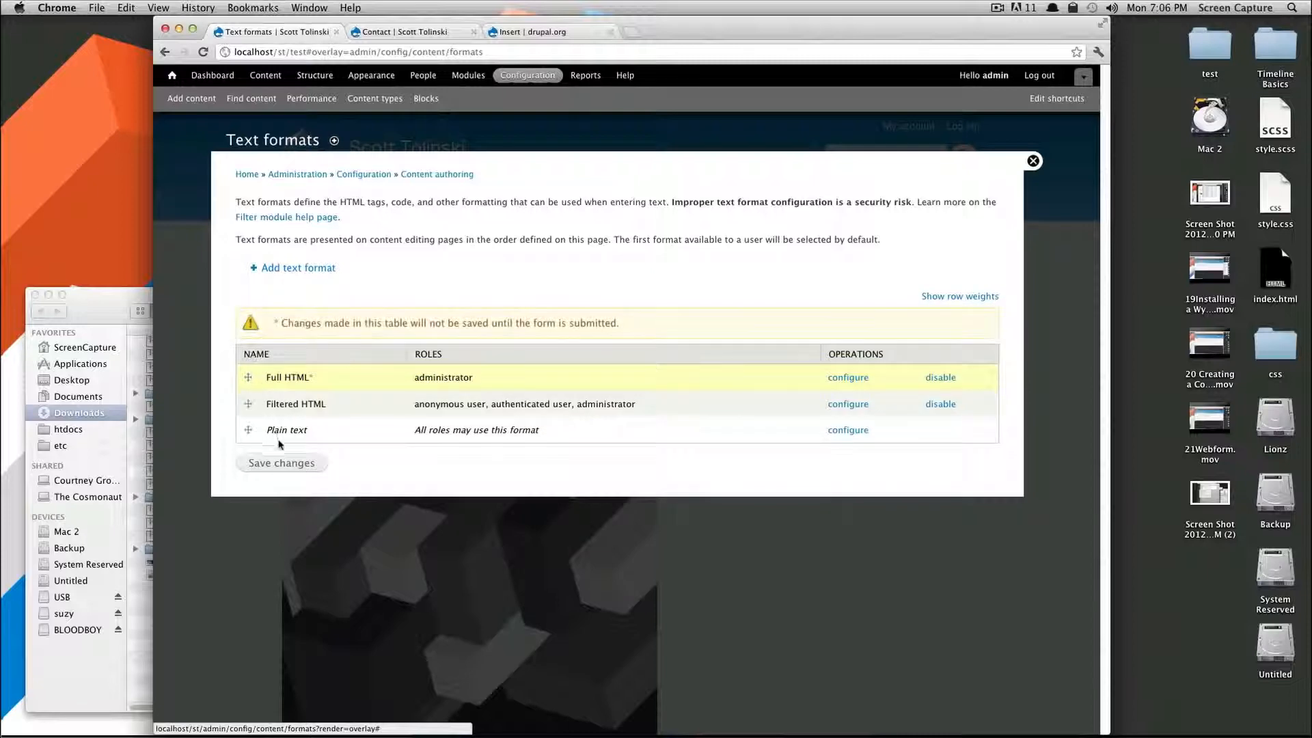
left_click(287, 467)
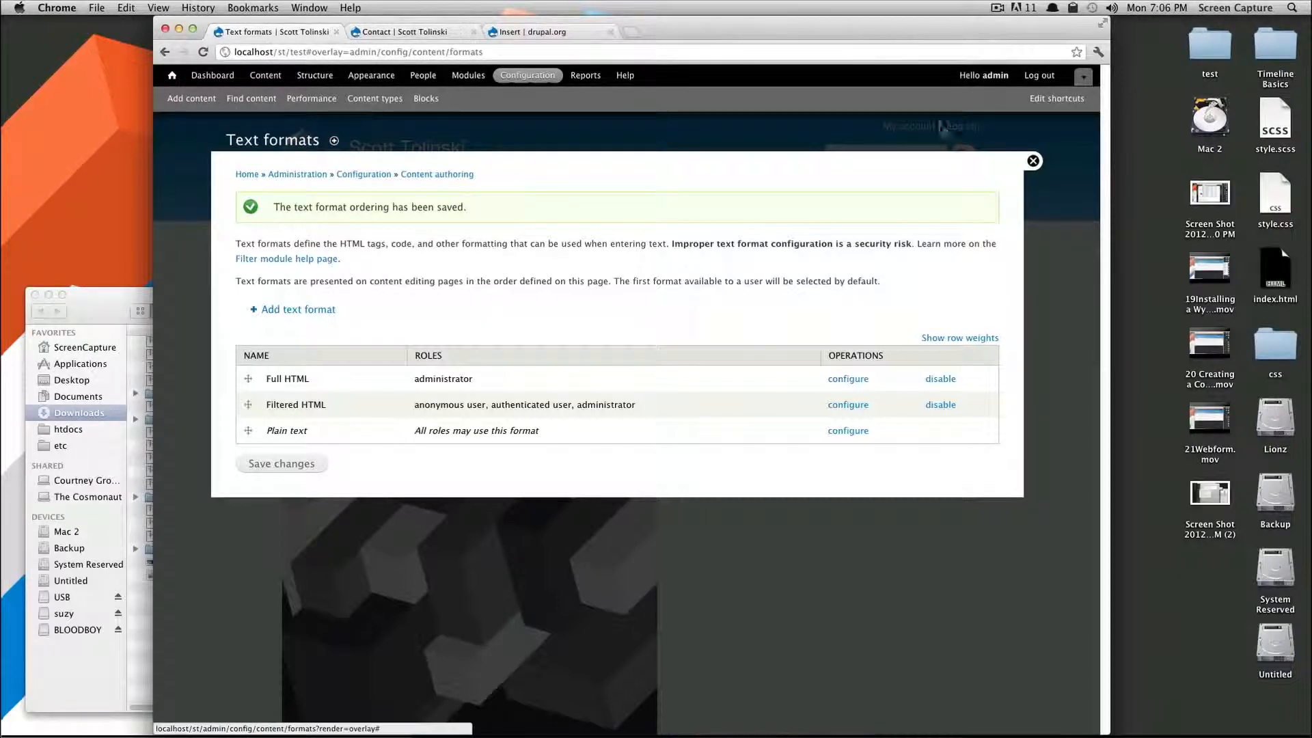
left_click(1033, 160)
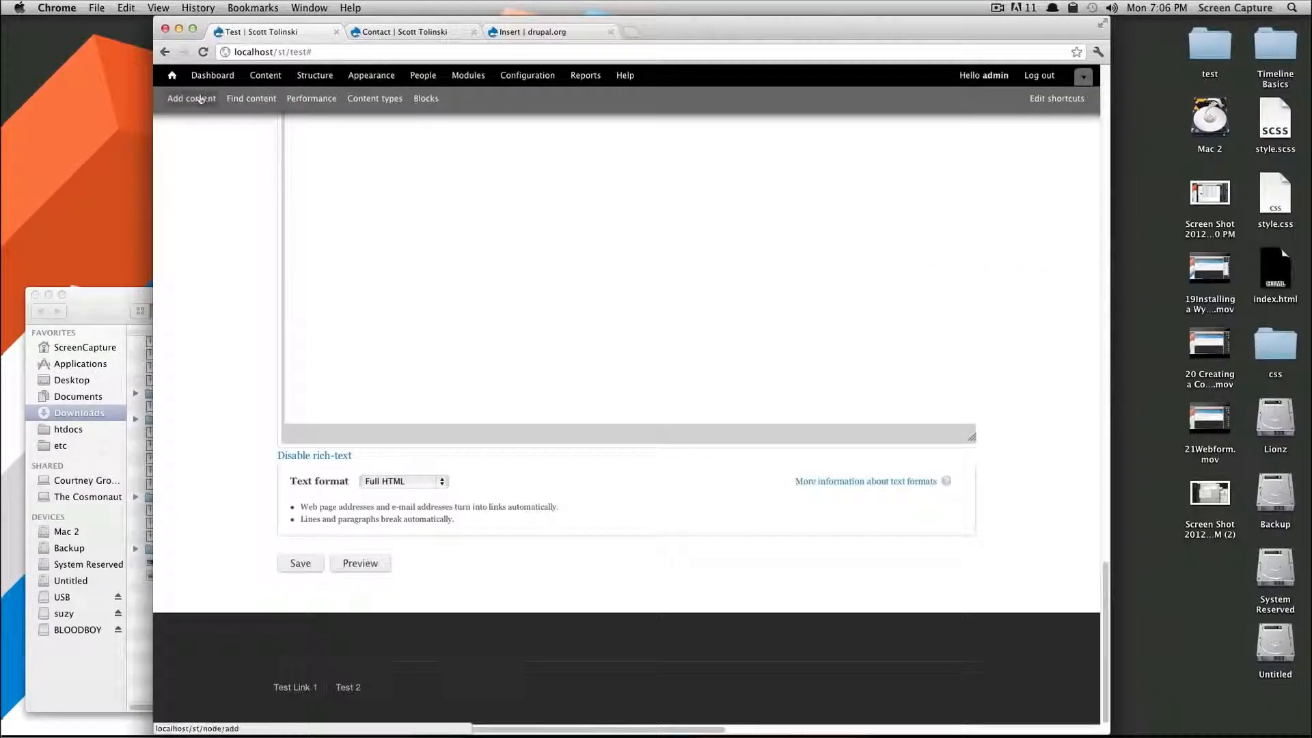
Start a new Article titled "safds" and enter "asdfas" as its body text.
left_click(200, 100)
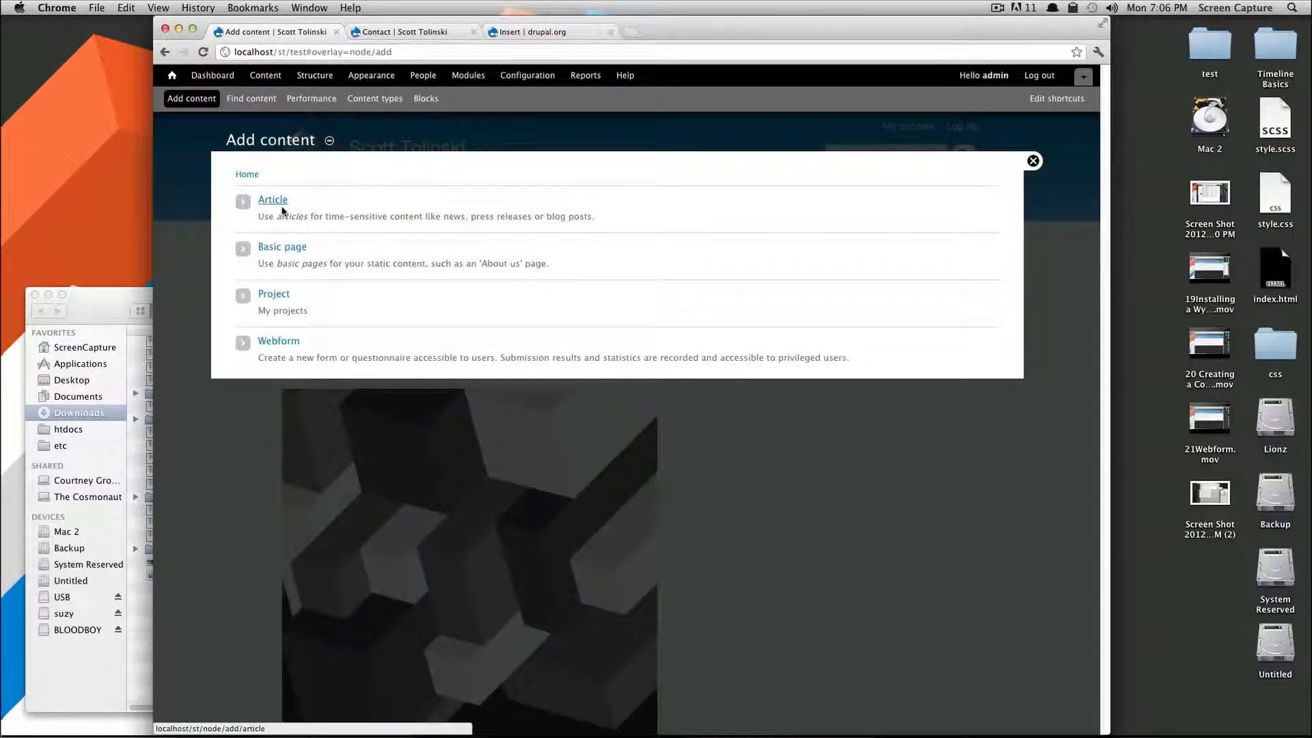
left_click(273, 199)
left_click(360, 214)
type("sa")
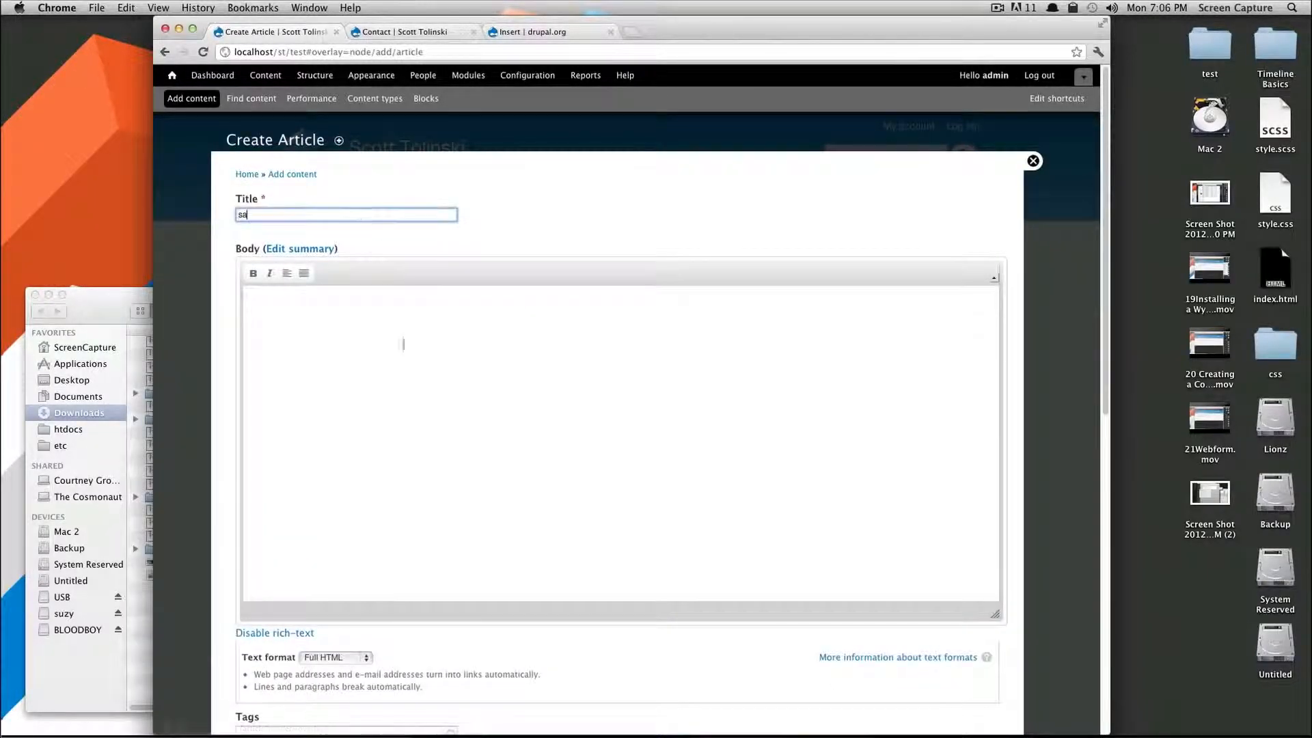
type("dfs")
left_click(410, 384)
type("asdfa")
Upload the desktop file "Screen Shot 2012-04-09 at 7.03.10 PM.png" to the article's Insert Image field.
scroll(425, 527, "down", 5)
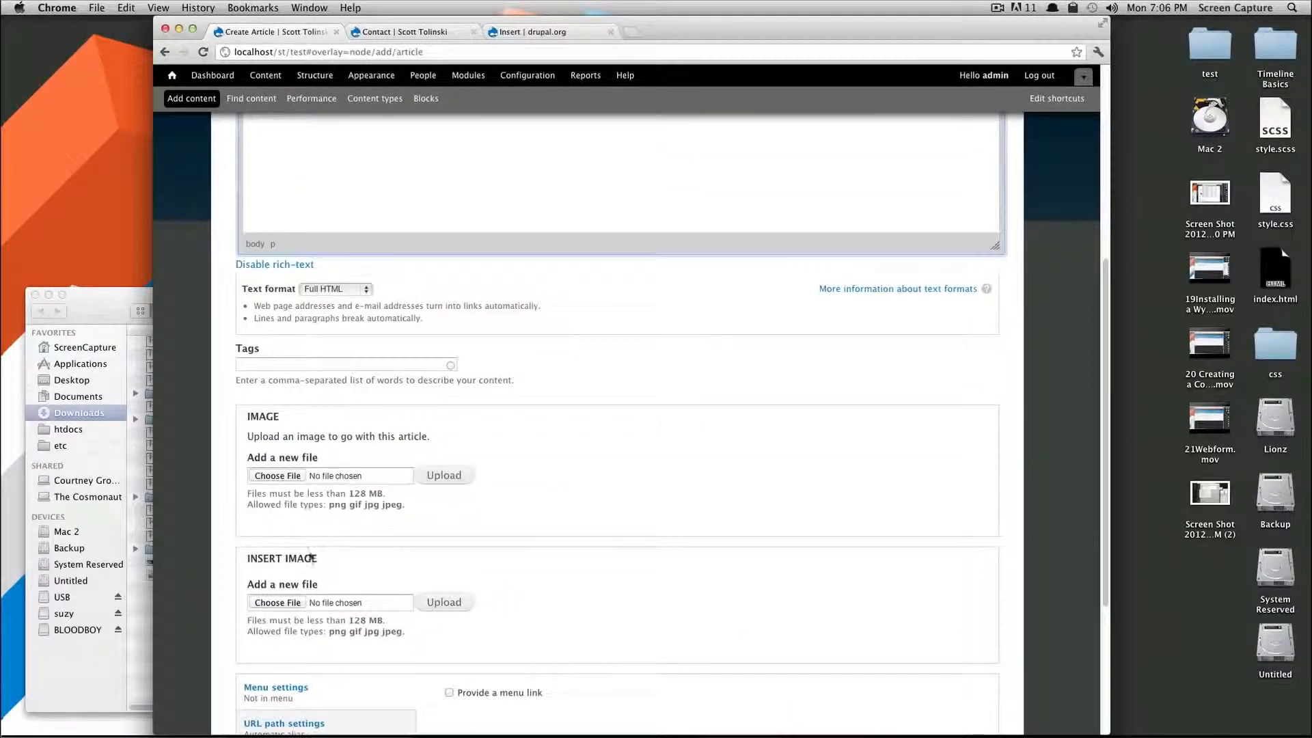
left_click(278, 602)
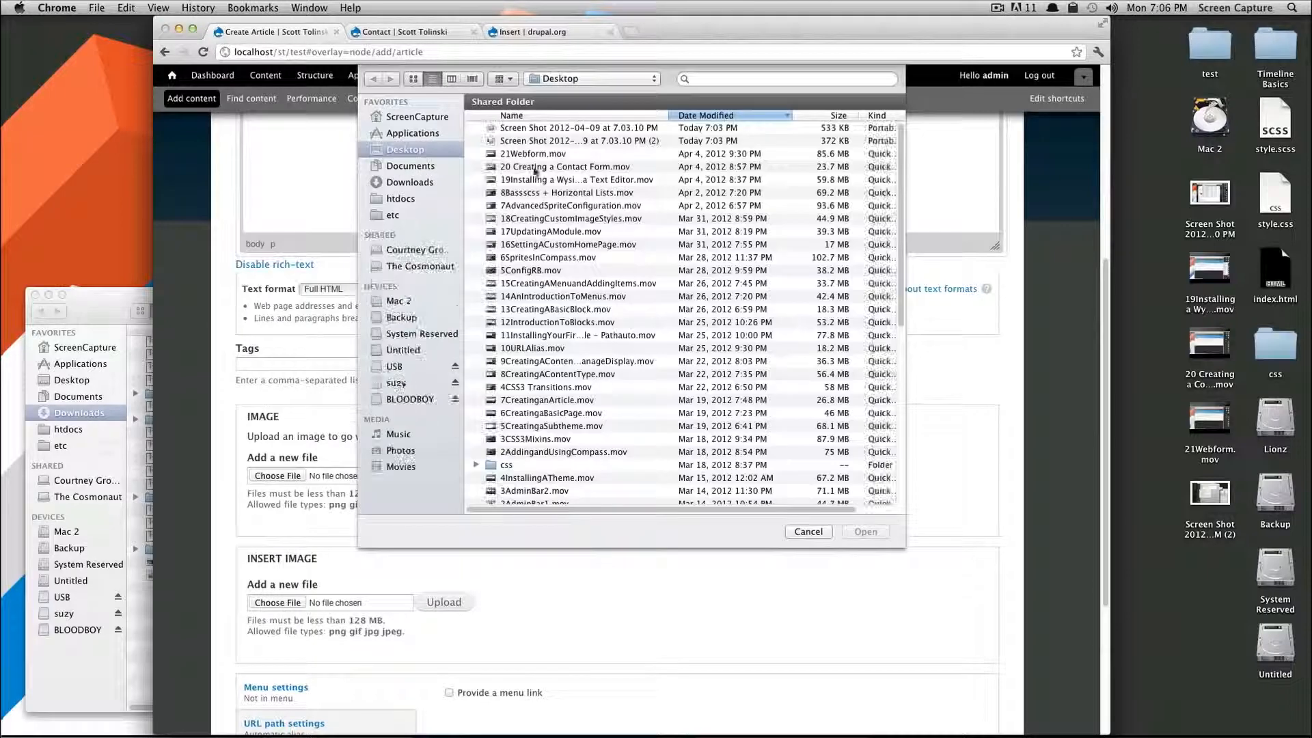
double_click(537, 130)
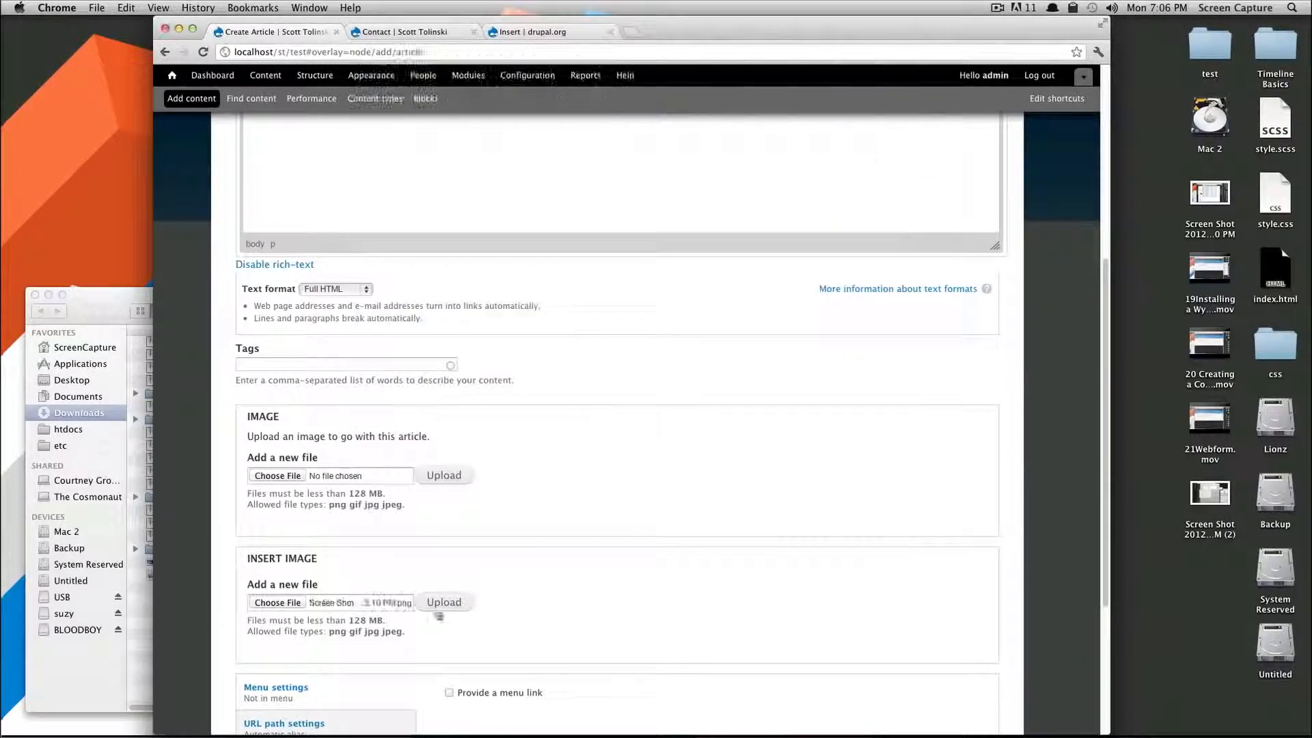
left_click(430, 604)
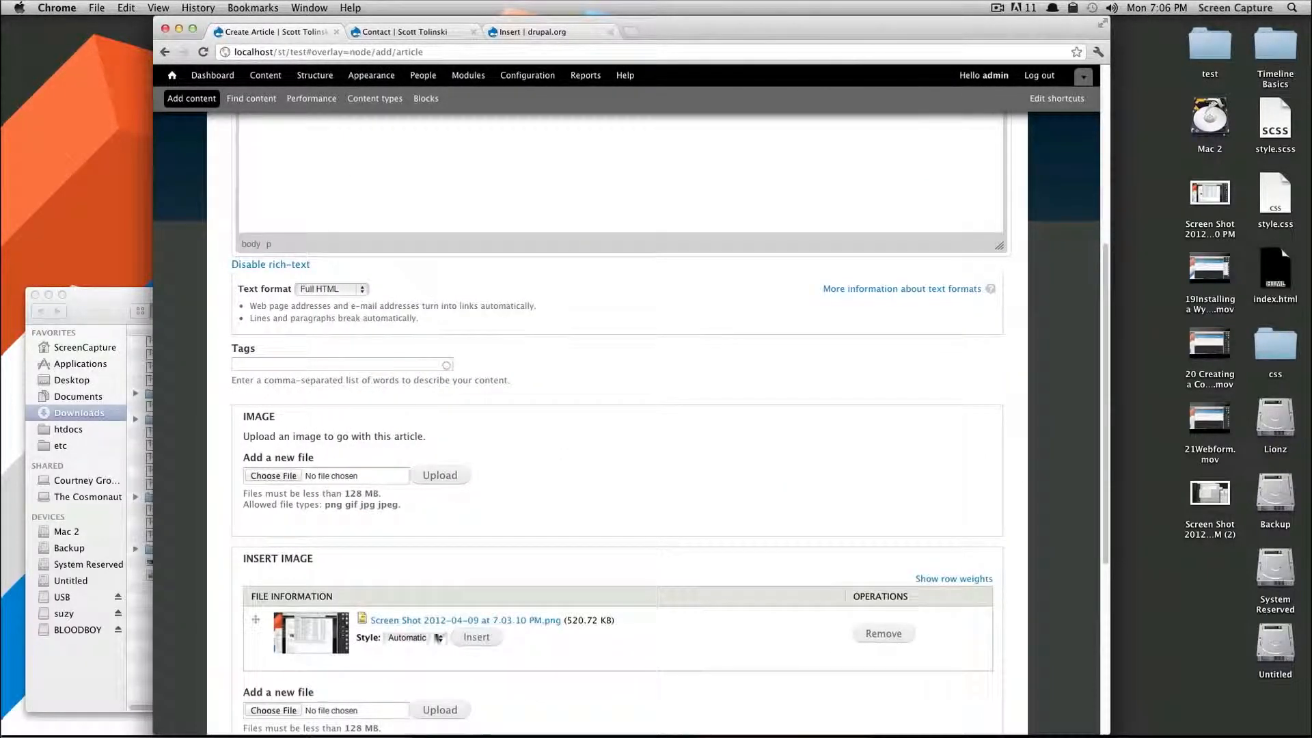
Insert the uploaded screenshot into the article body using the project-test image style.
left_click(429, 639)
left_click(430, 626)
left_click(474, 637)
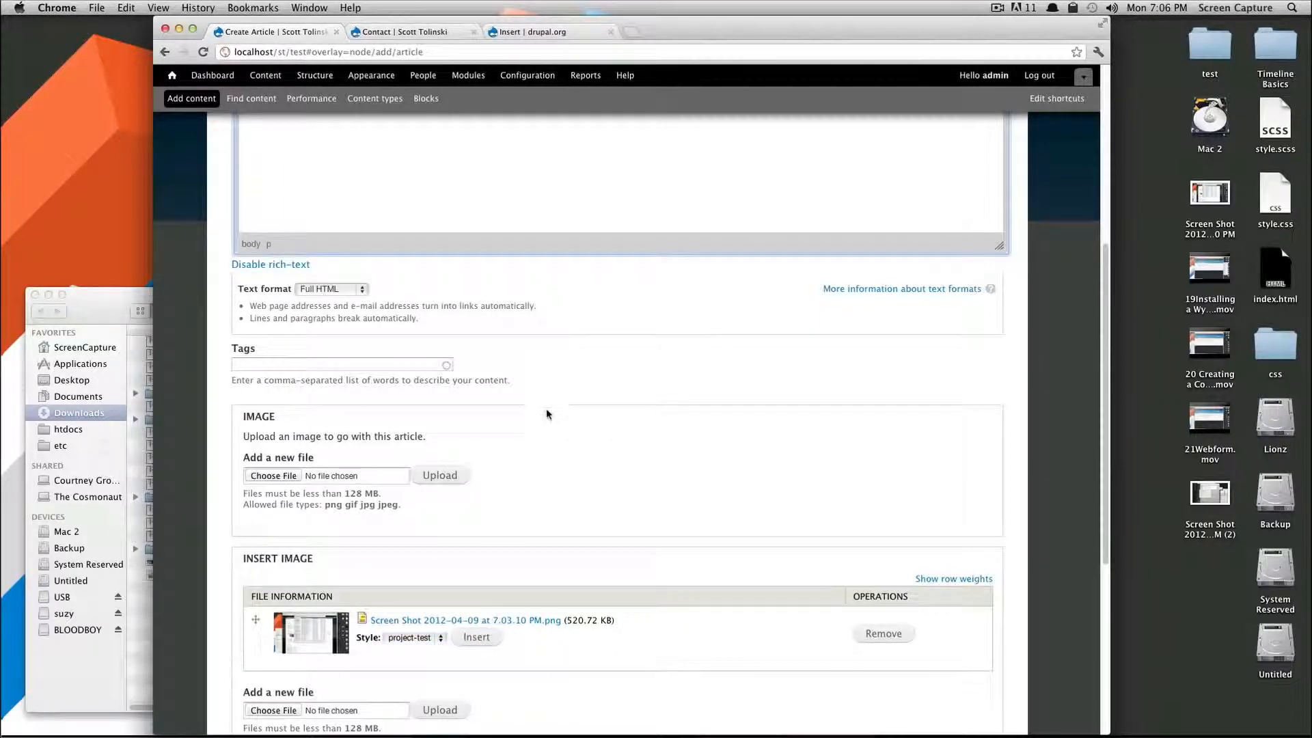
scroll(546, 408, "up", 5)
left_click(738, 353)
Save the new article and check how the inserted image displays on its page.
scroll(737, 355, "down", 5)
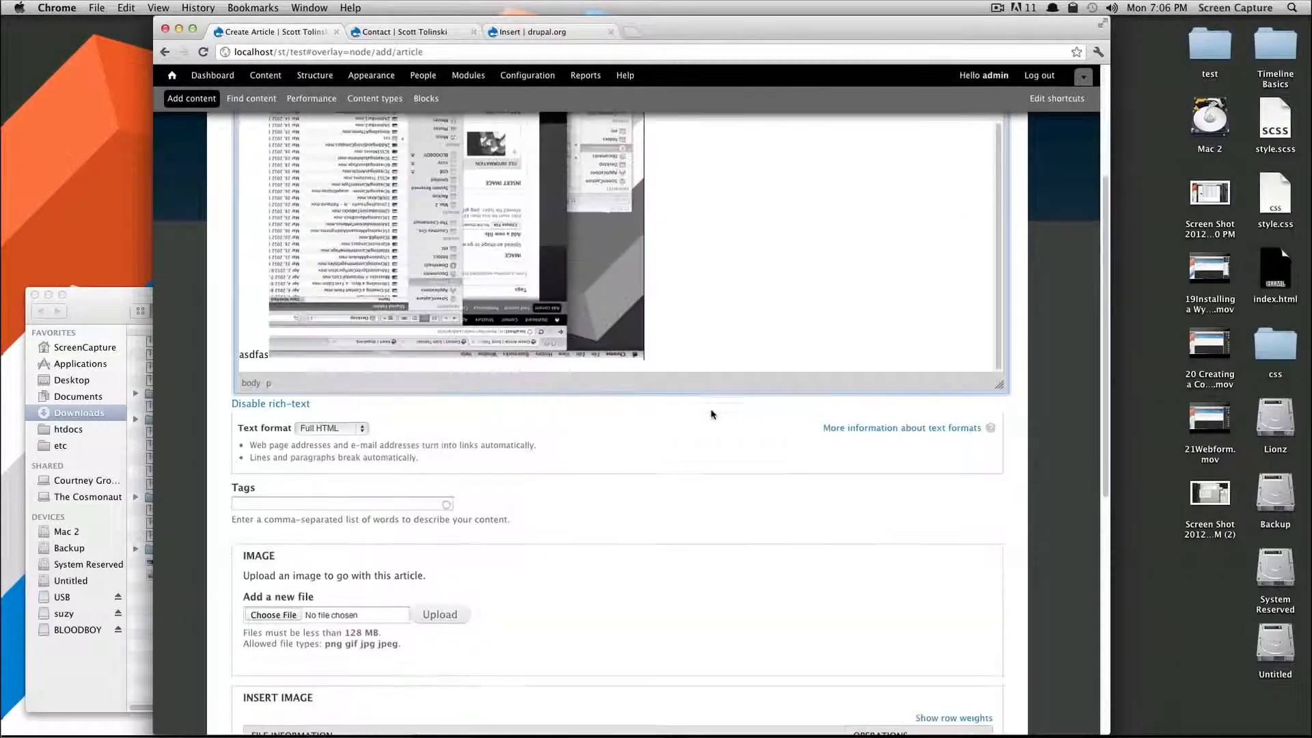
scroll(464, 505, "up", 3)
scroll(569, 578, "down", 10)
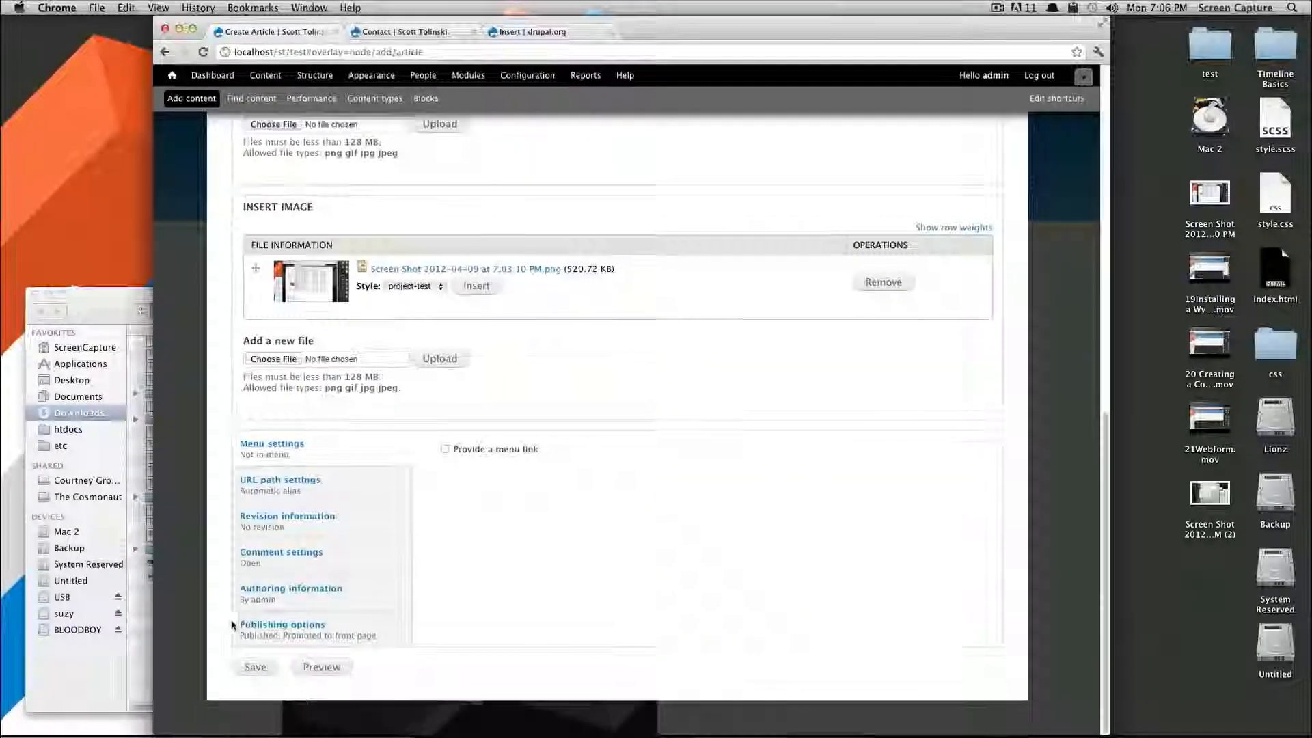
left_click(254, 667)
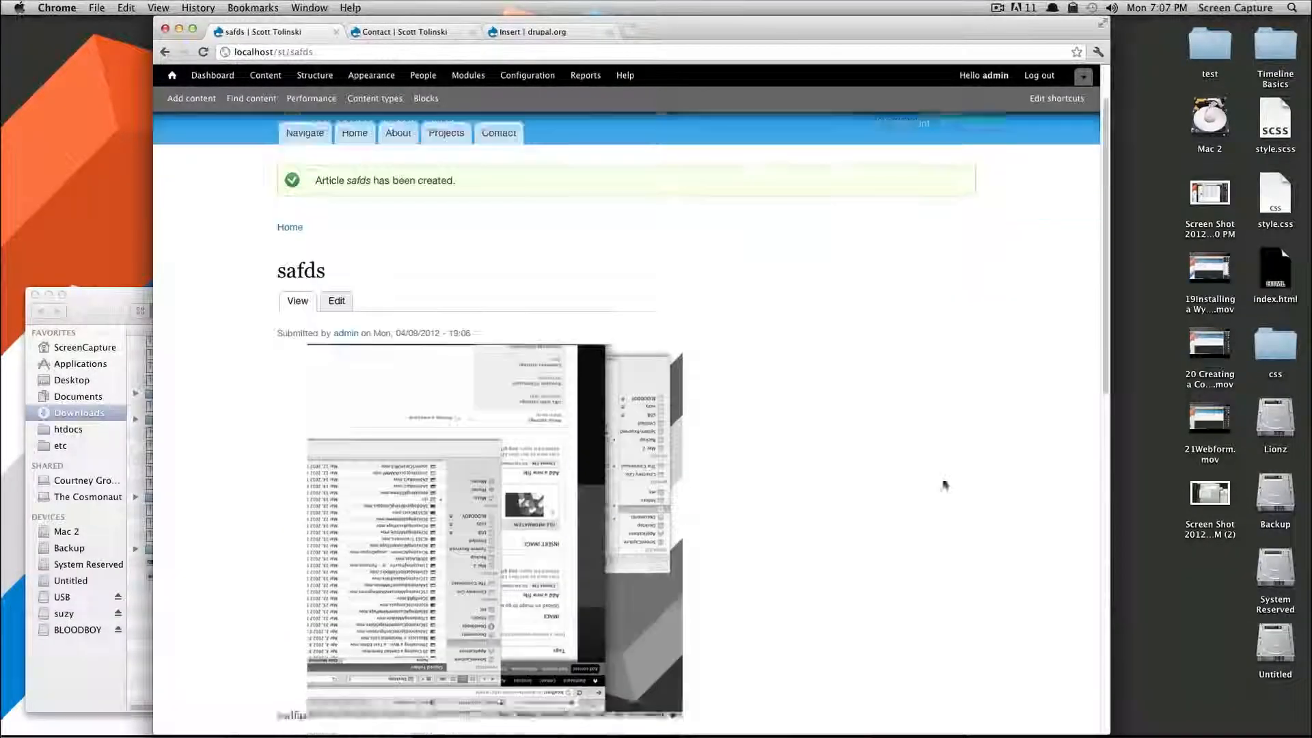
scroll(945, 483, "down", 5)
scroll(947, 483, "up", 2)
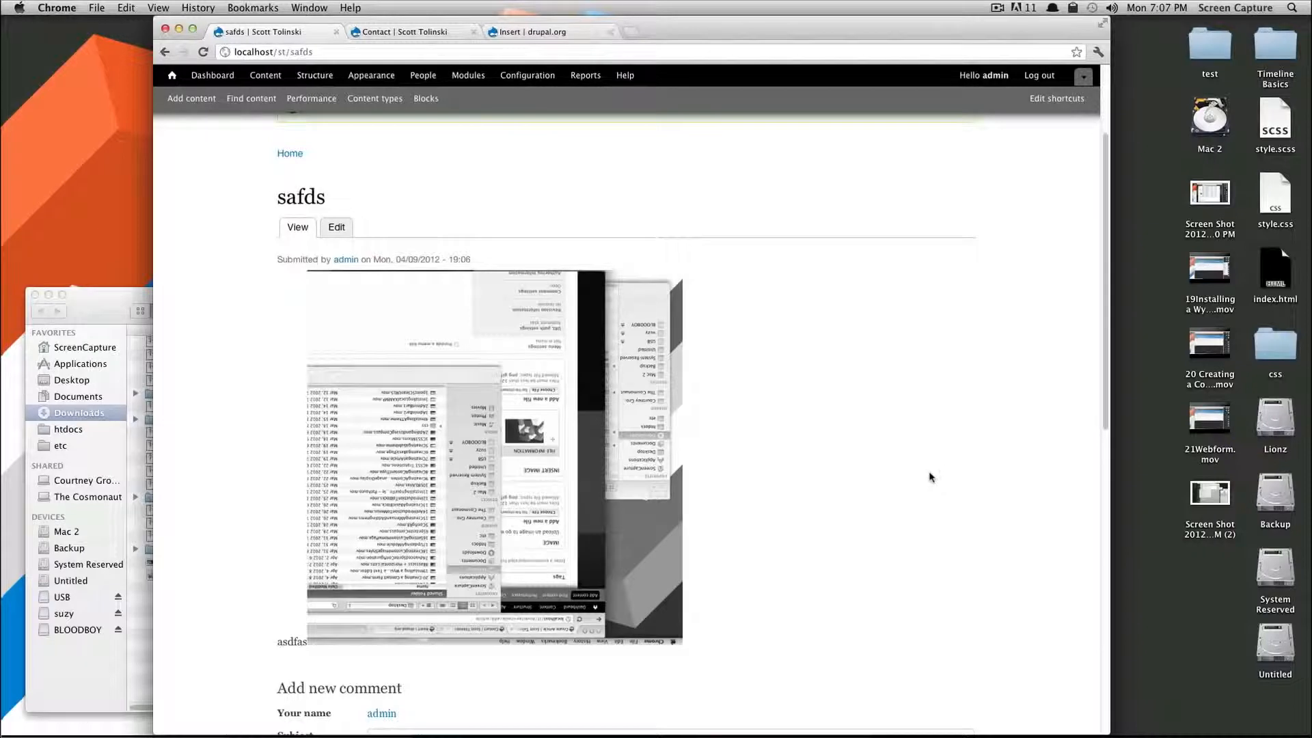